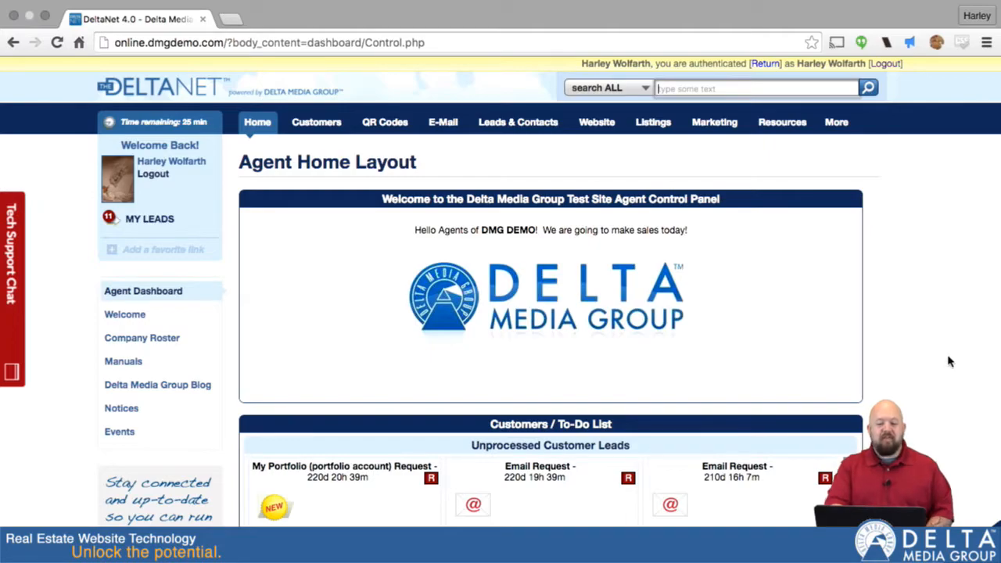
- Open the Add New Customer form from the dashboard, then close it without saving
{"action": "scroll", "coordinate": [947, 359], "scroll_direction": "down", "scroll_amount": 5}
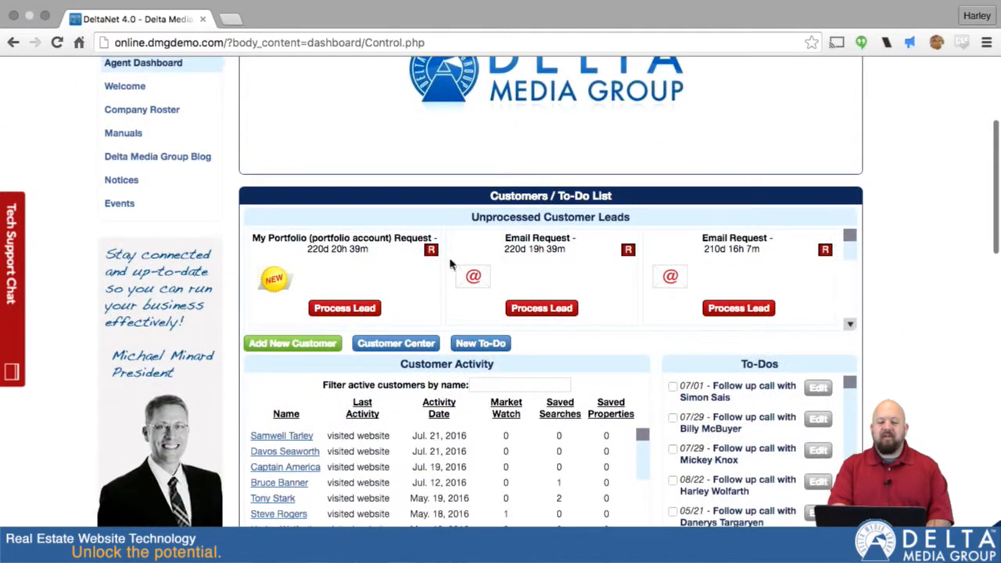
{"action": "left_click", "coordinate": [303, 347]}
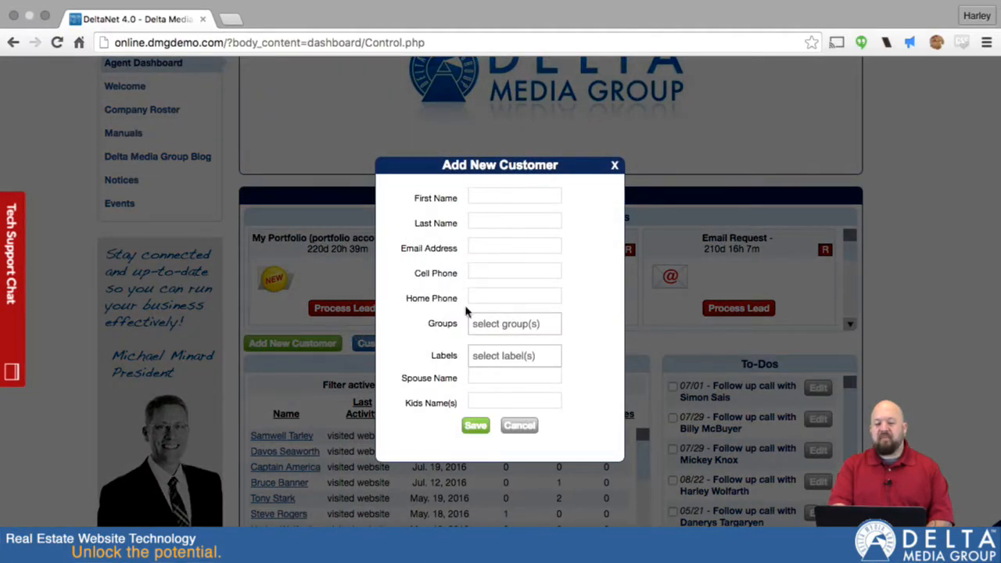
{"action": "left_click", "coordinate": [615, 168]}
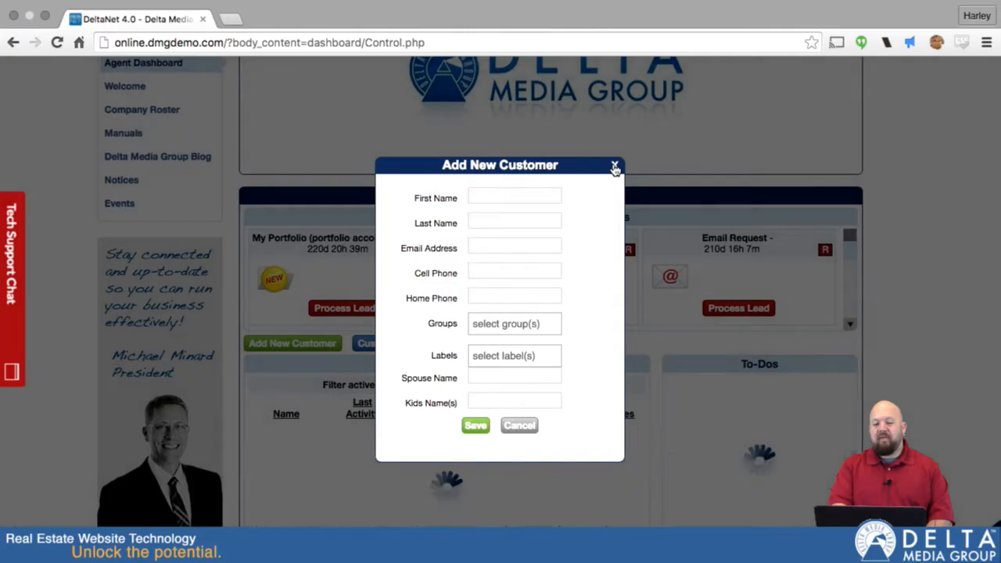
- Go to Customers > Customer Center and open the Add New Customer form there
{"action": "scroll", "coordinate": [893, 117], "scroll_direction": "up", "scroll_amount": 5}
{"action": "mouse_move", "coordinate": [309, 123]}
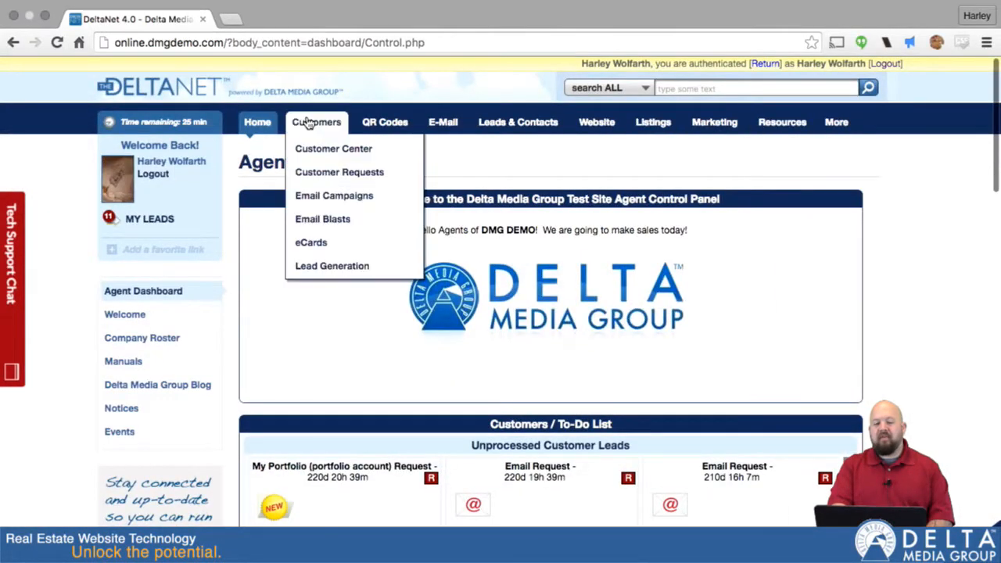
{"action": "left_click", "coordinate": [309, 159]}
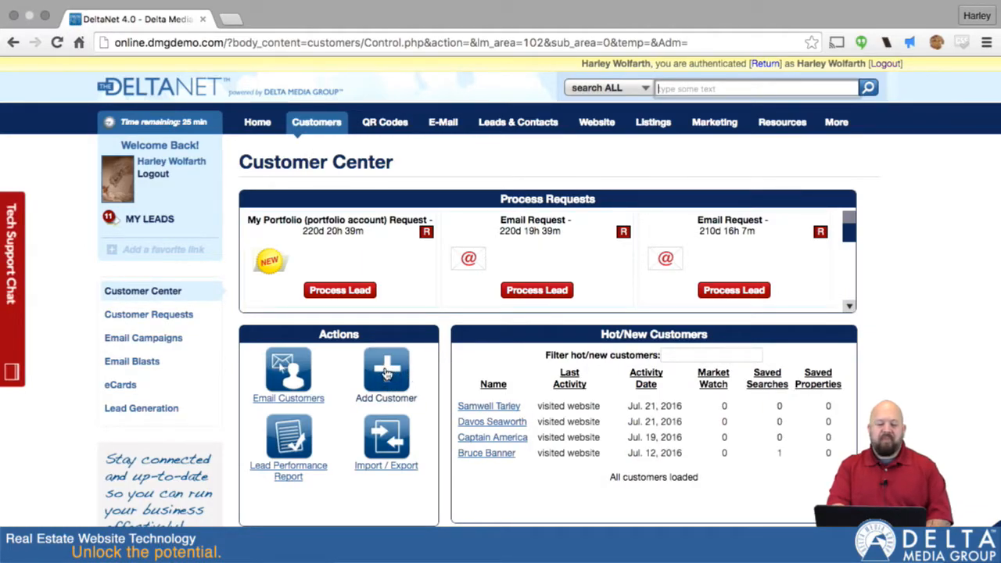
{"action": "left_click", "coordinate": [385, 373]}
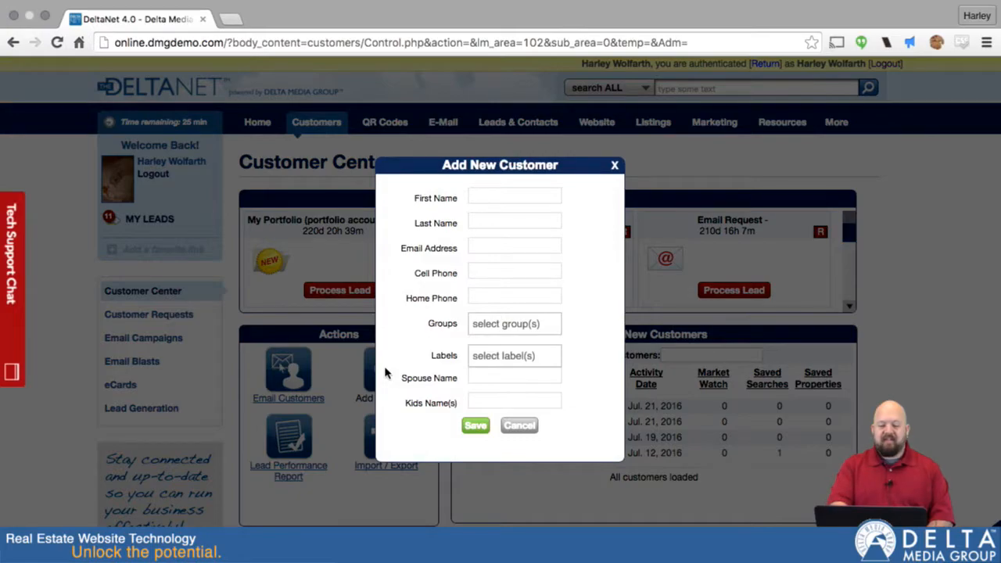
- Enter the customer's first name after dismissing the browser's autofill suggestions
{"action": "left_click", "coordinate": [502, 201]}
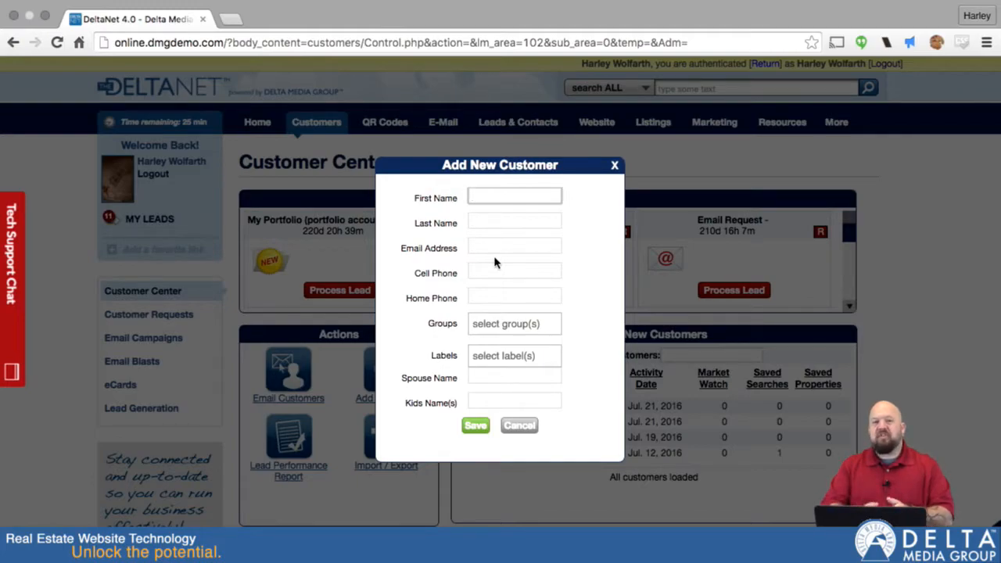
{"action": "left_click", "coordinate": [513, 199]}
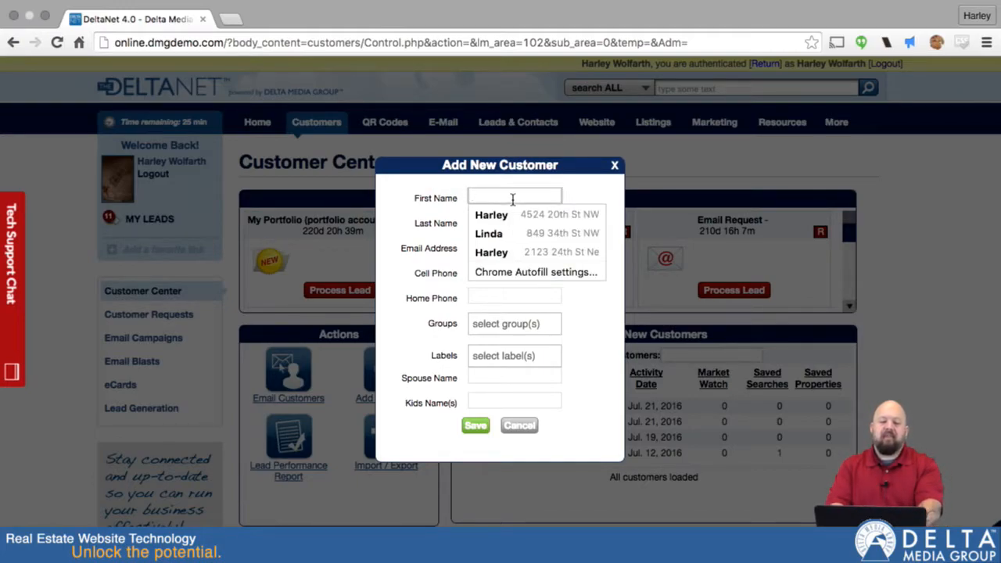
{"action": "left_click", "coordinate": [584, 202]}
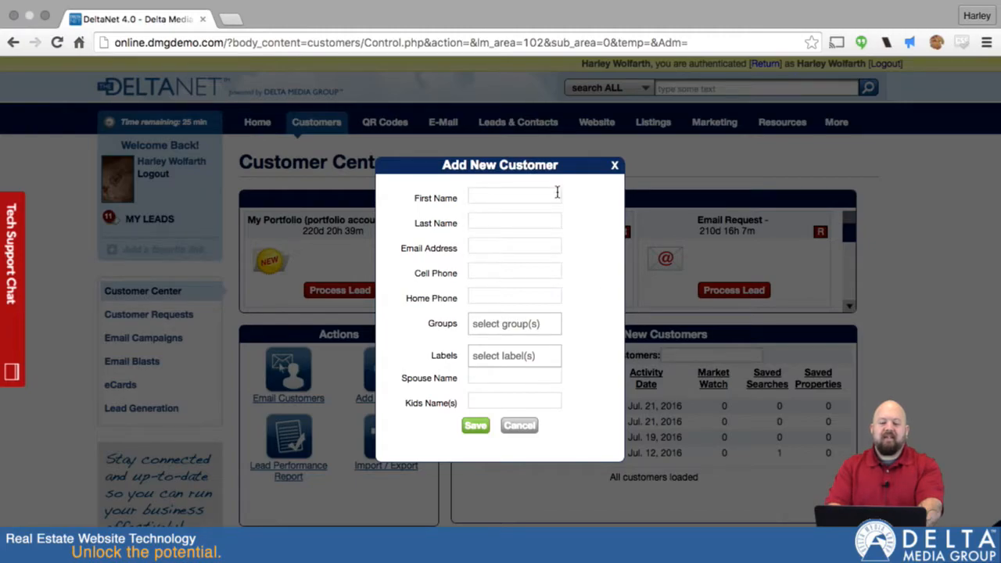
{"action": "left_click", "coordinate": [530, 190]}
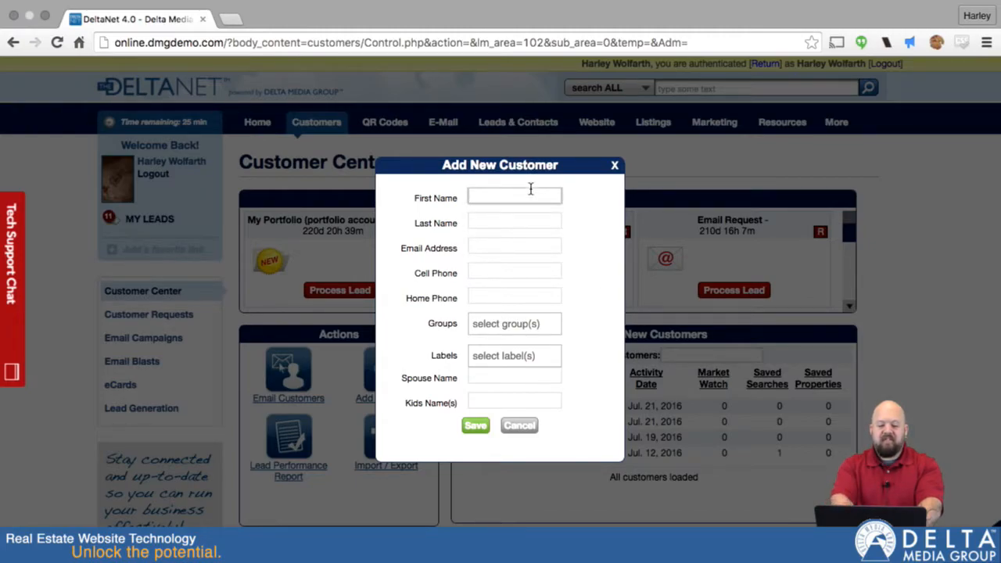
{"action": "type", "text": "Simon"}
{"action": "key", "text": "Tab"}
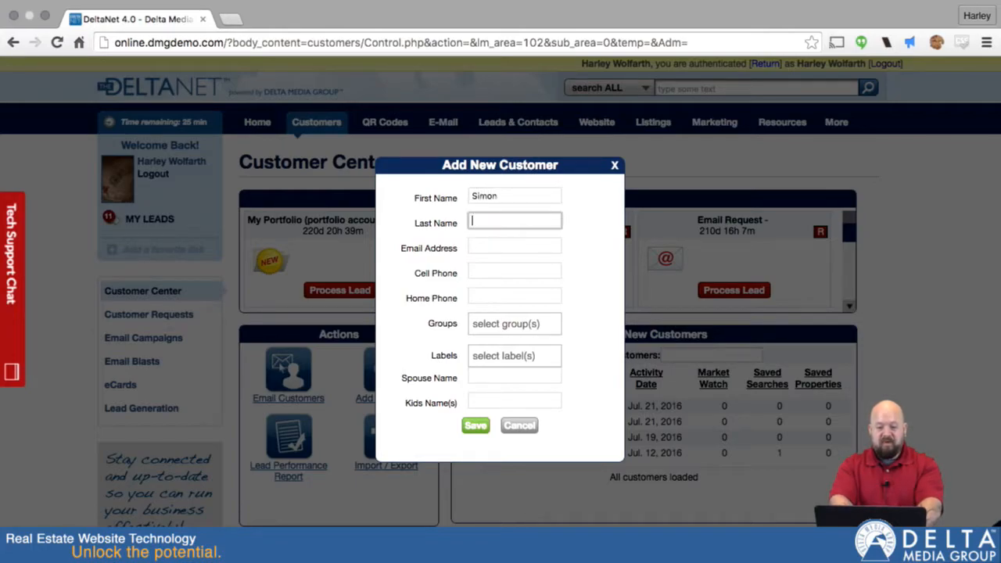
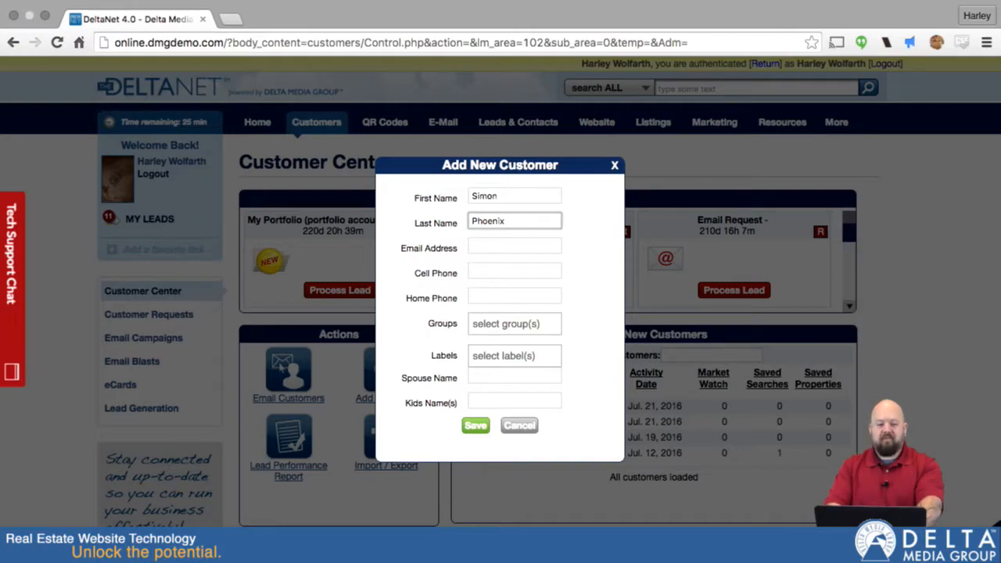
- Fill in the customer's last name, e-mail address and home phone number
{"action": "key", "text": "Tab"}
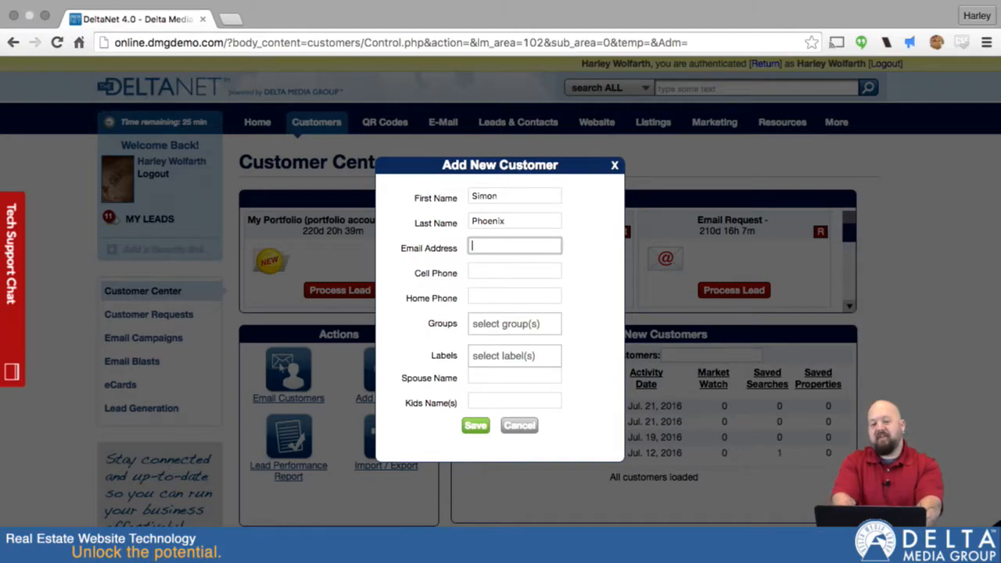
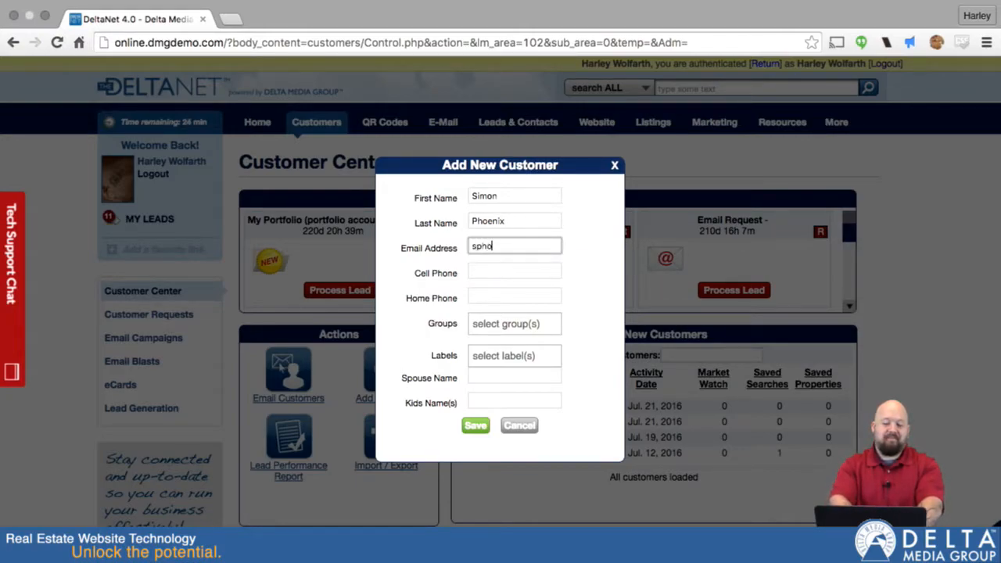
{"action": "key", "text": "Tab"}
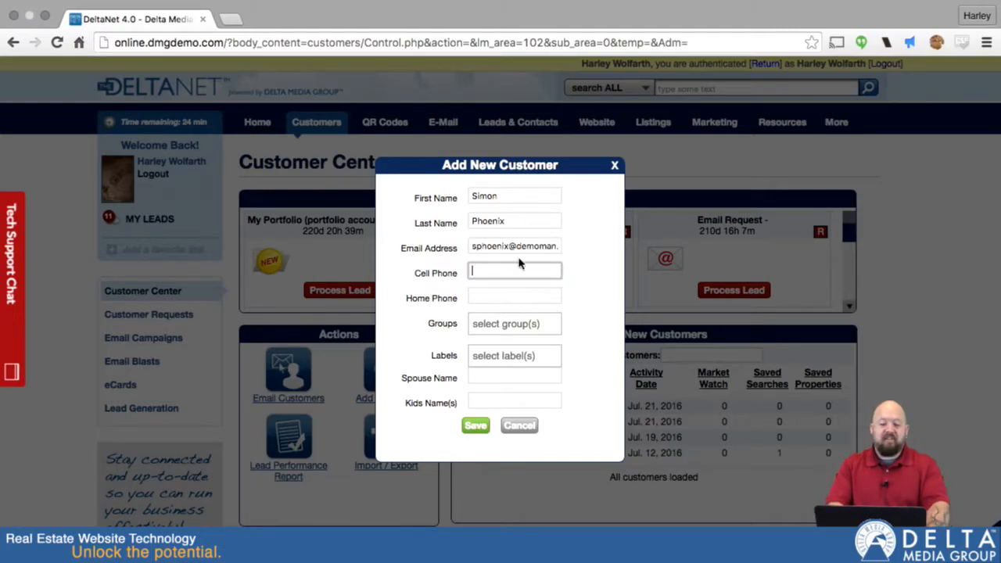
{"action": "left_click", "coordinate": [481, 295]}
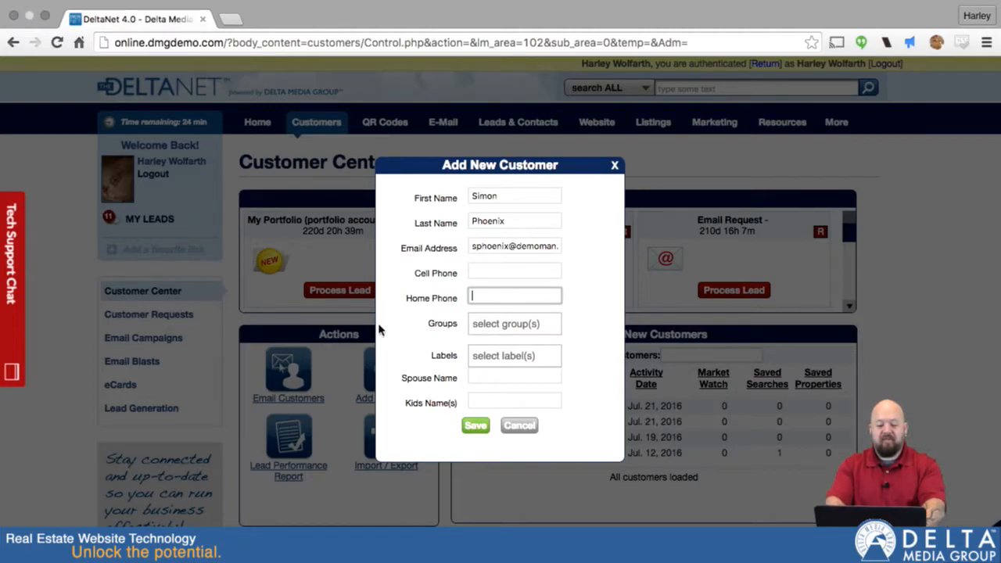
{"action": "type", "text": "555.867"}
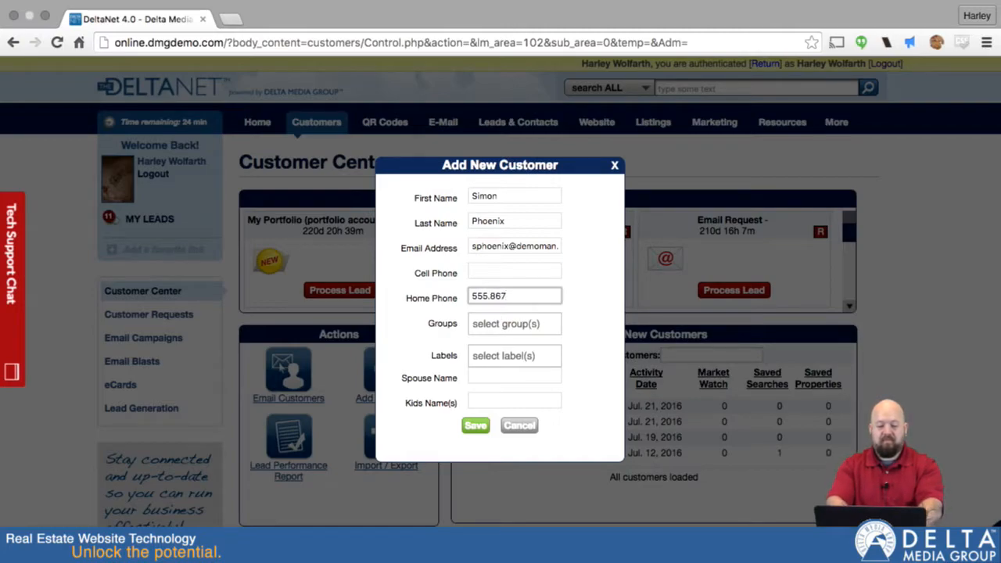
{"action": "type", "text": ".5309"}
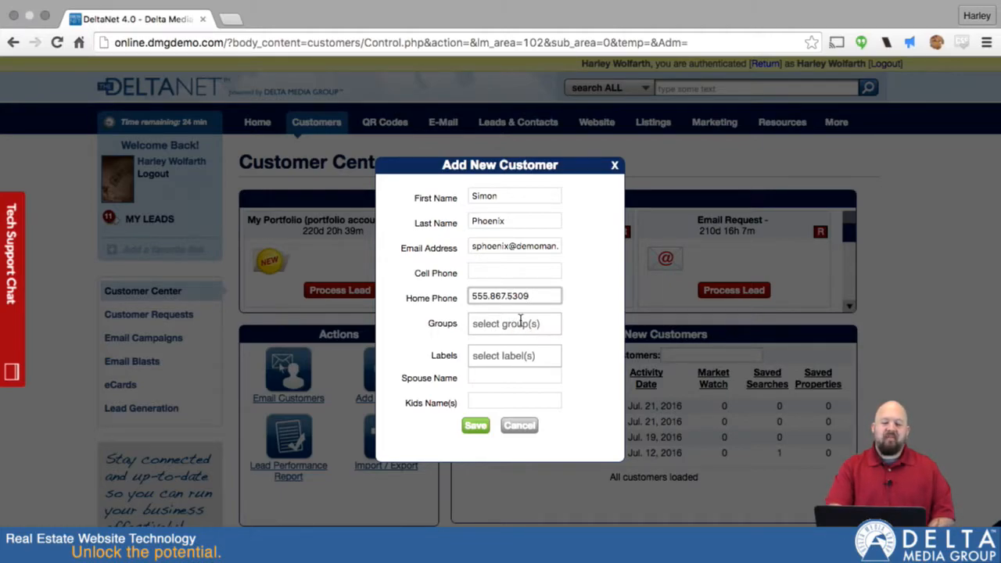
- Add the customer to the 'special supergroup' customer group
{"action": "left_click", "coordinate": [520, 320]}
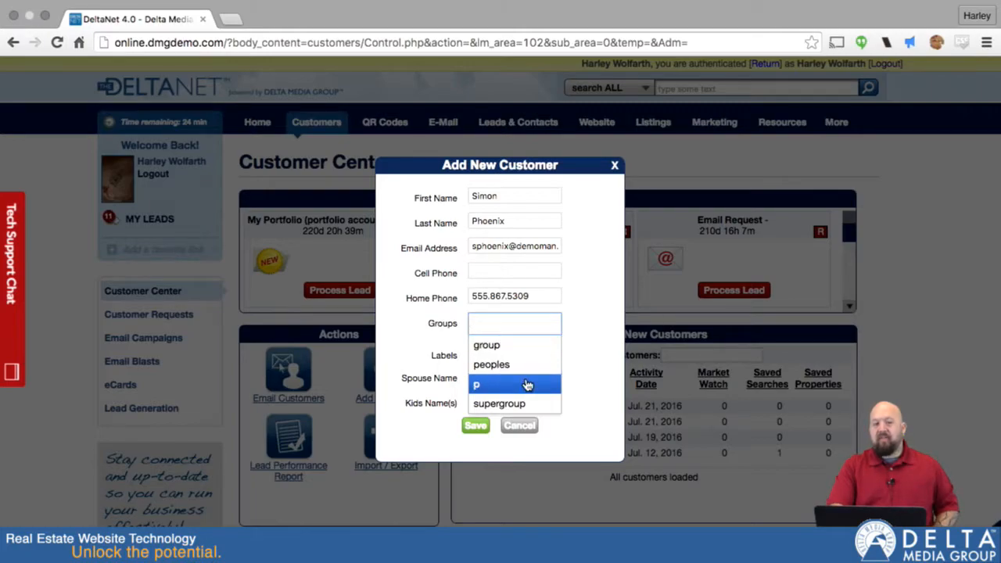
{"action": "scroll", "coordinate": [532, 379], "scroll_direction": "down", "scroll_amount": 5}
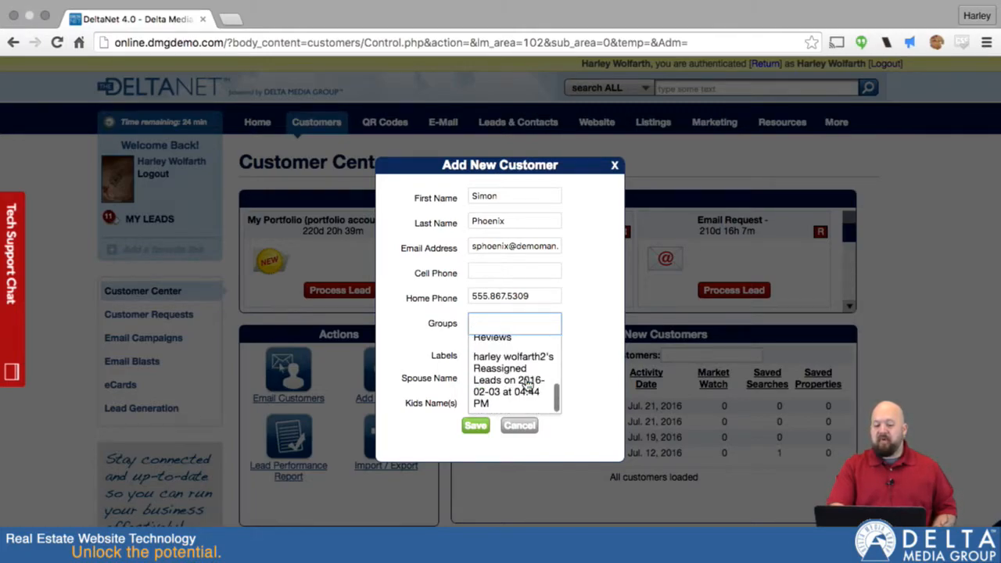
{"action": "scroll", "coordinate": [545, 361], "scroll_direction": "up", "scroll_amount": 1}
{"action": "scroll", "coordinate": [545, 361], "scroll_direction": "up", "scroll_amount": 1}
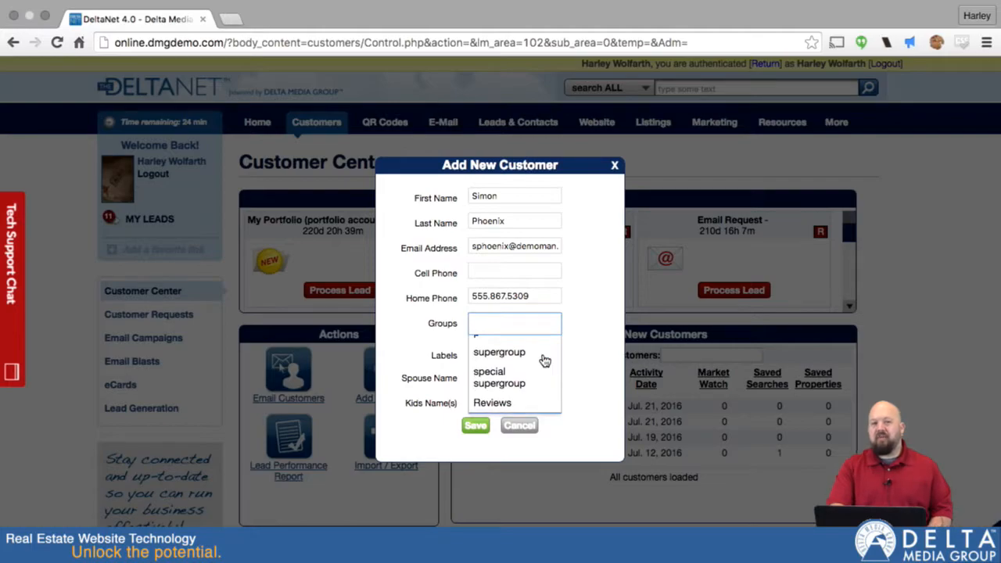
{"action": "scroll", "coordinate": [543, 359], "scroll_direction": "up", "scroll_amount": 2}
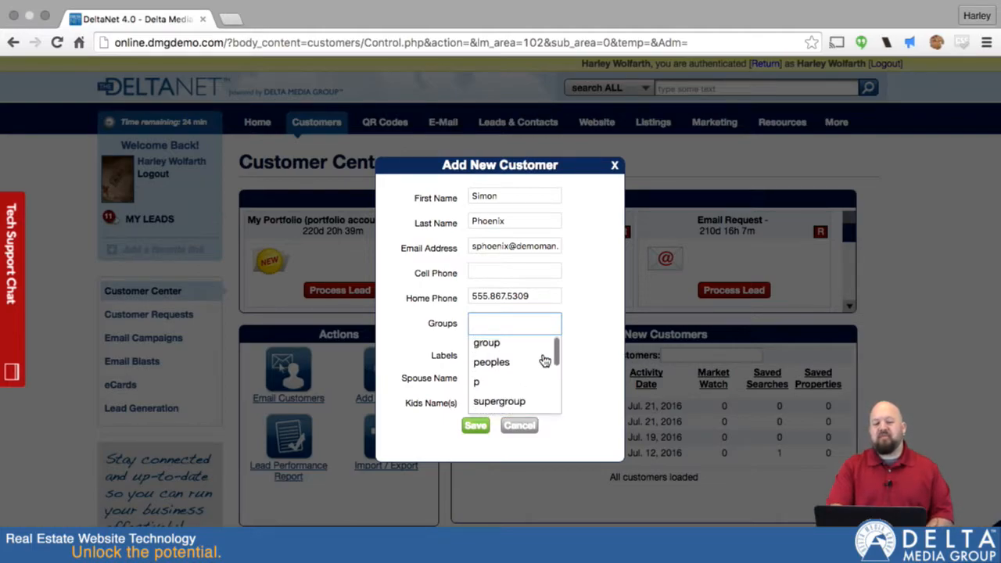
{"action": "scroll", "coordinate": [512, 360], "scroll_direction": "down", "scroll_amount": 3}
{"action": "scroll", "coordinate": [508, 368], "scroll_direction": "up", "scroll_amount": 2}
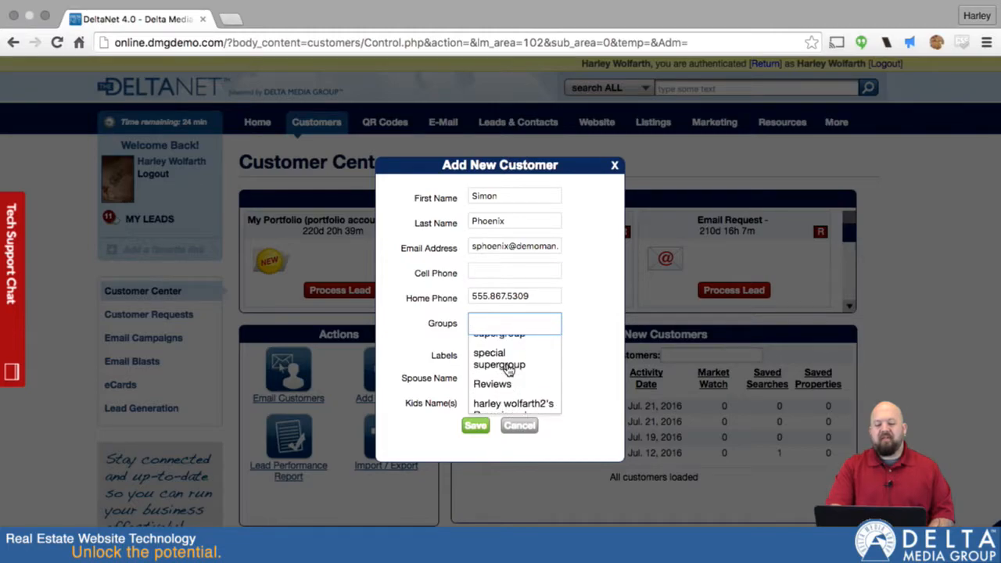
{"action": "left_click", "coordinate": [487, 365]}
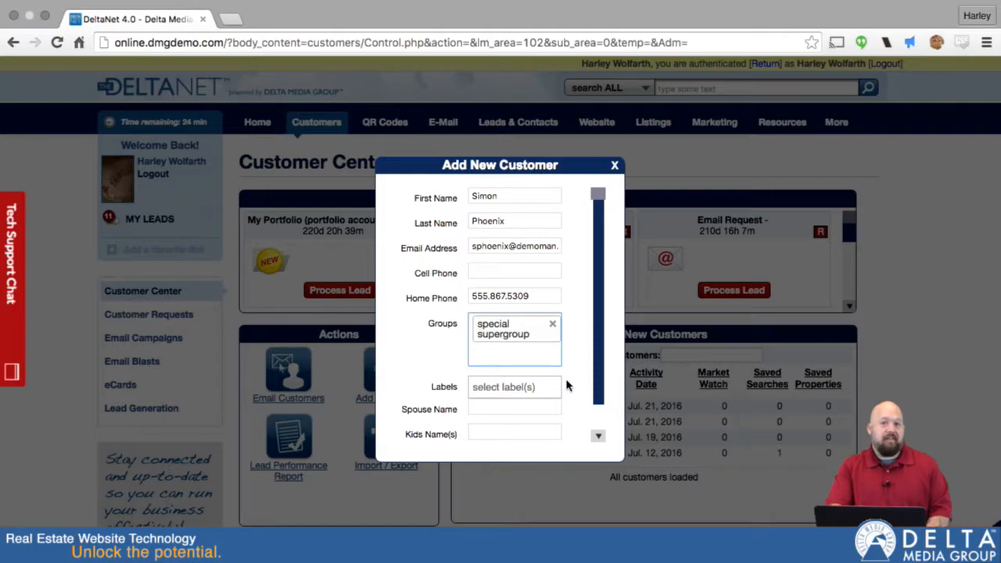
- Give the customer the Potential Buyers label and save the record
{"action": "left_click", "coordinate": [501, 387]}
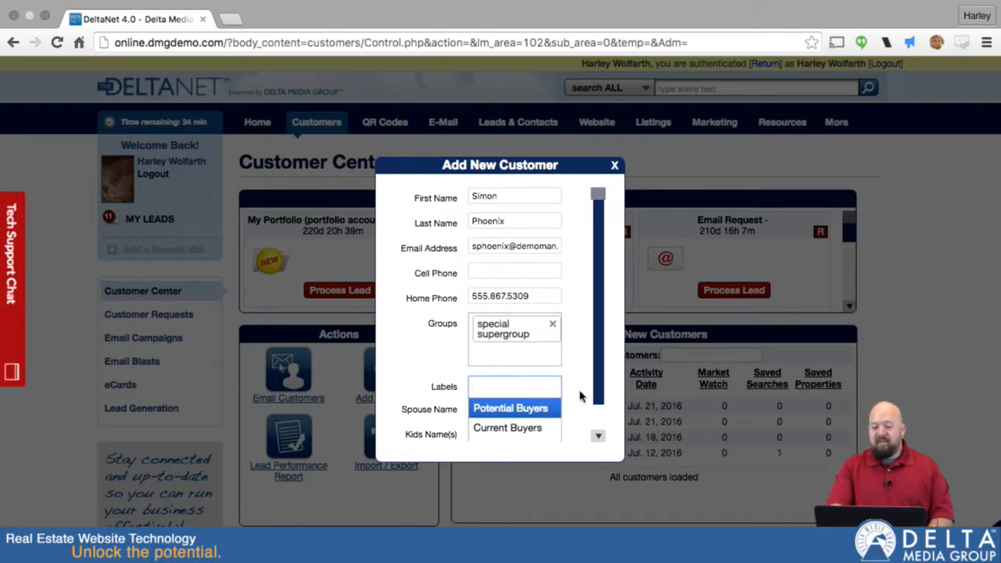
{"action": "scroll", "coordinate": [580, 398], "scroll_direction": "down", "scroll_amount": 2}
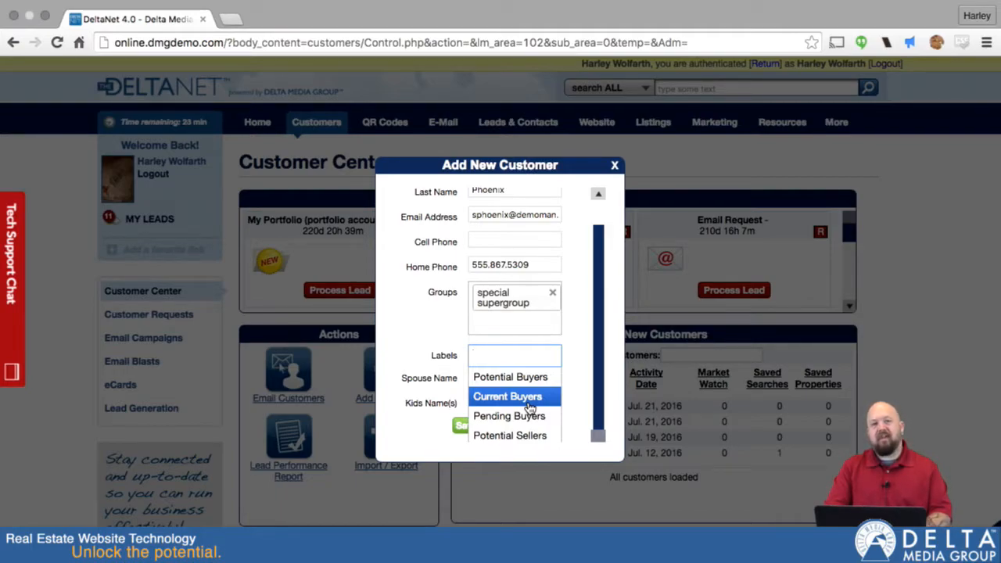
{"action": "left_click", "coordinate": [516, 376]}
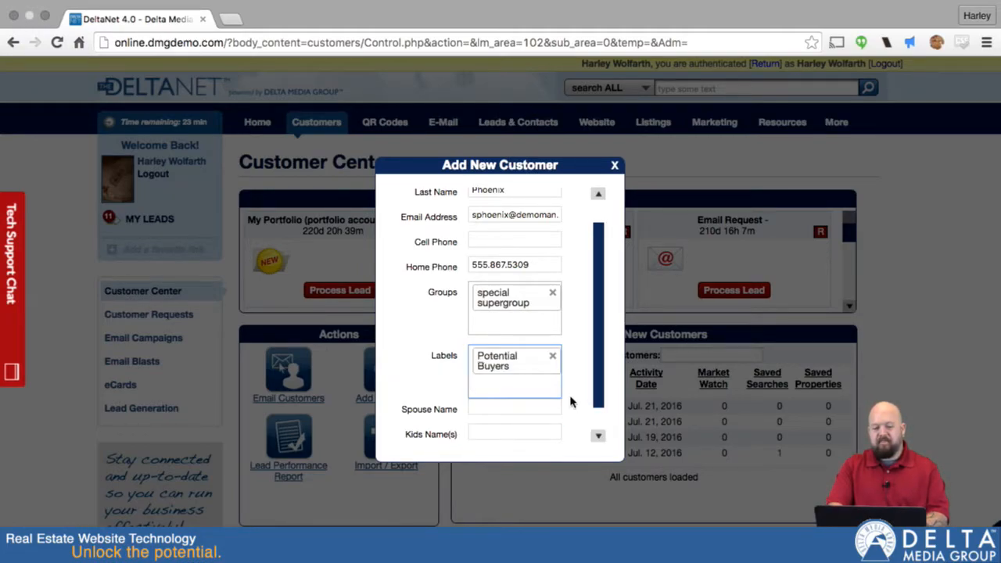
{"action": "scroll", "coordinate": [570, 401], "scroll_direction": "down", "scroll_amount": 2}
{"action": "left_click", "coordinate": [503, 376]}
{"action": "left_click", "coordinate": [491, 413]}
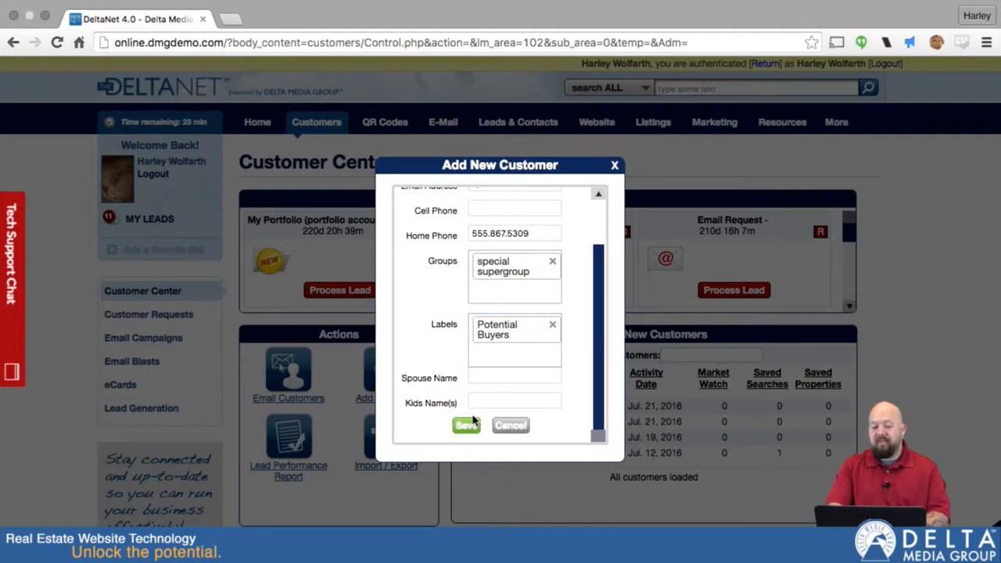
{"action": "left_click", "coordinate": [466, 429]}
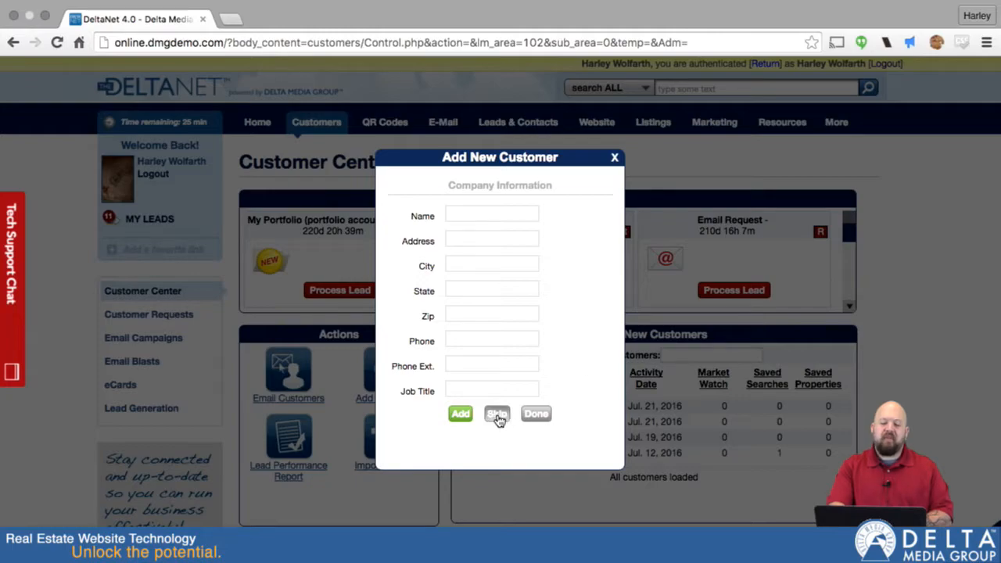
{"action": "scroll", "coordinate": [518, 261], "scroll_direction": "down", "scroll_amount": 2}
{"action": "scroll", "coordinate": [519, 262], "scroll_direction": "up", "scroll_amount": 2}
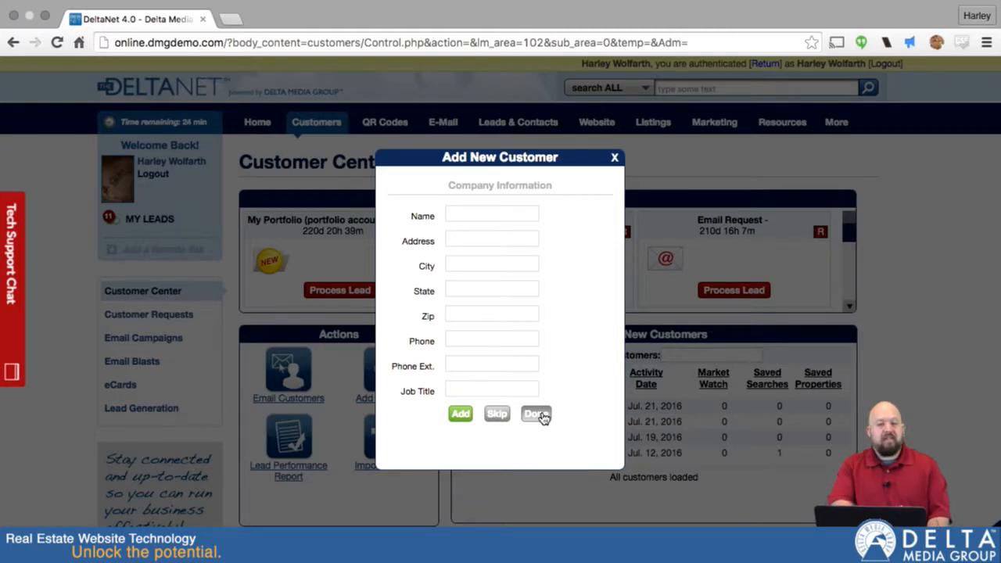
- Skip company details and set the buying market to Canton, OH
{"action": "left_click", "coordinate": [497, 414]}
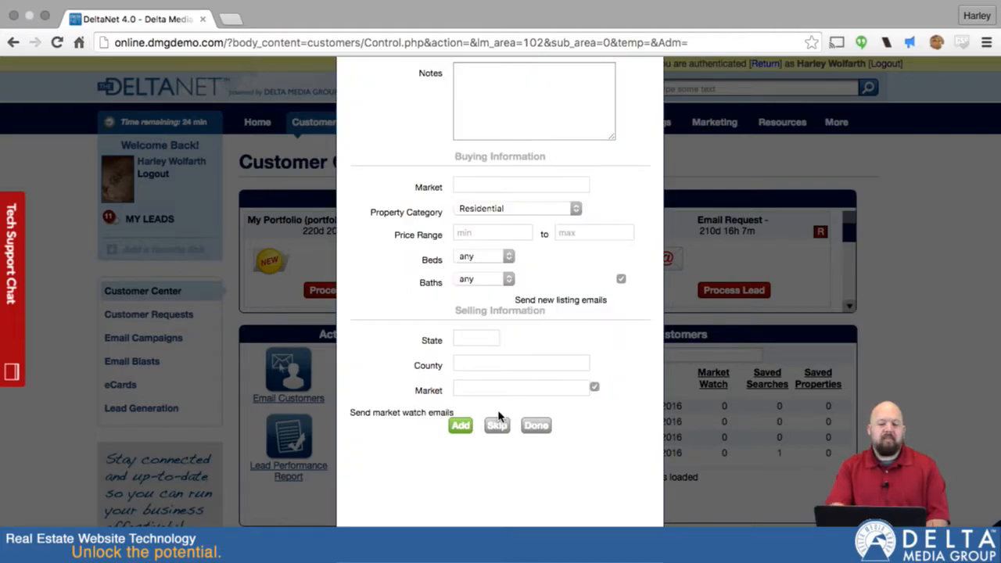
{"action": "left_click", "coordinate": [523, 84]}
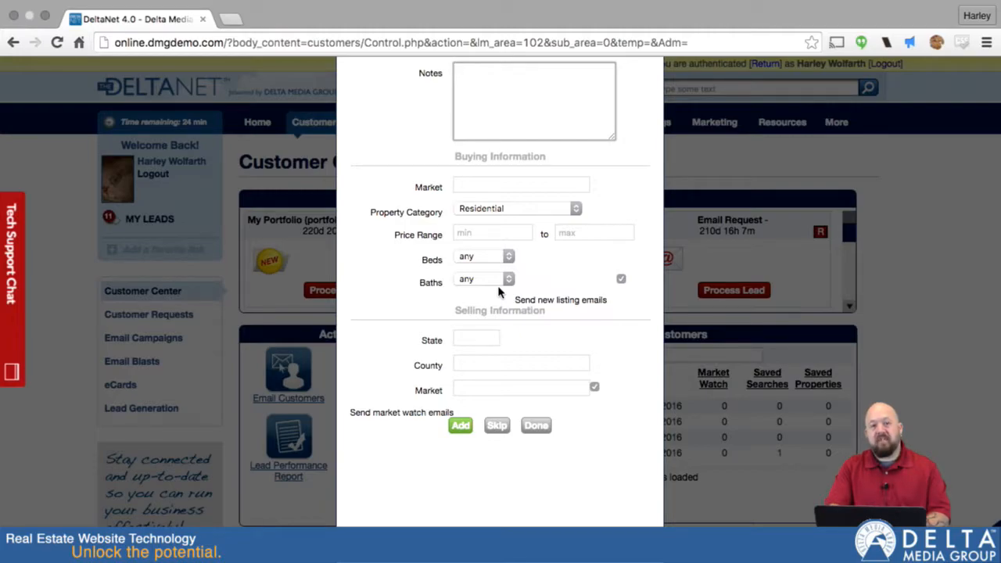
{"action": "left_click", "coordinate": [470, 184]}
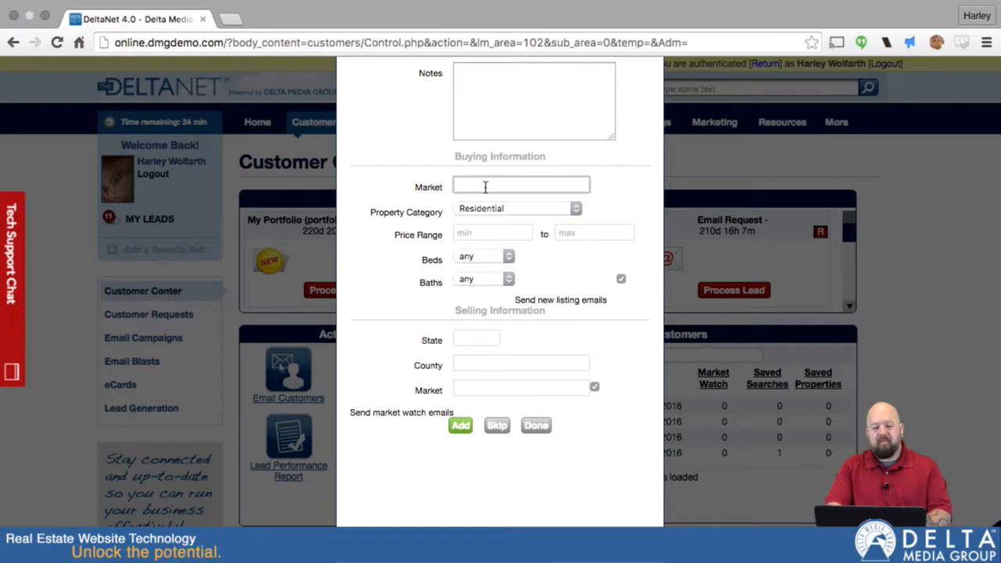
{"action": "type", "text": "cant"}
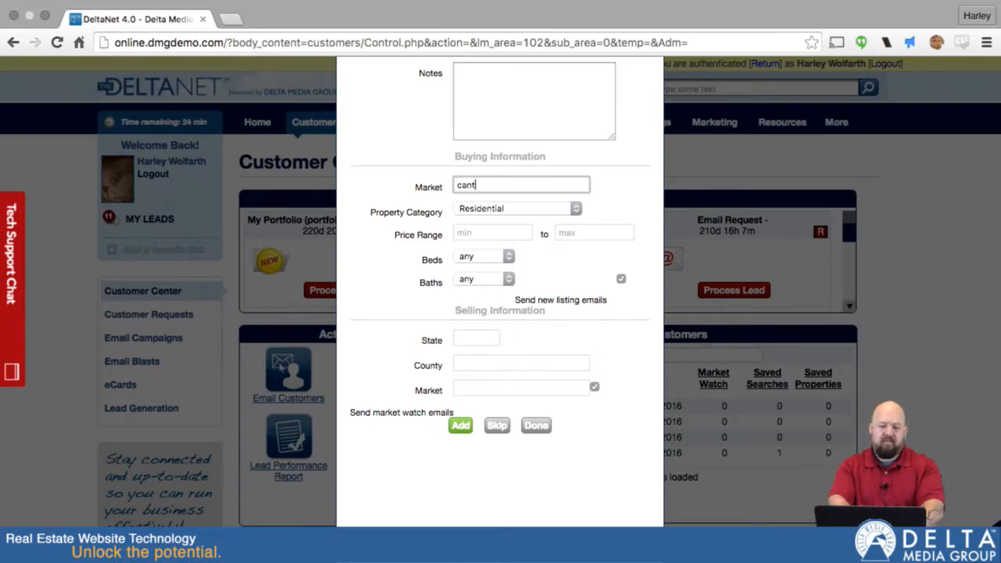
{"action": "type", "text": "on"}
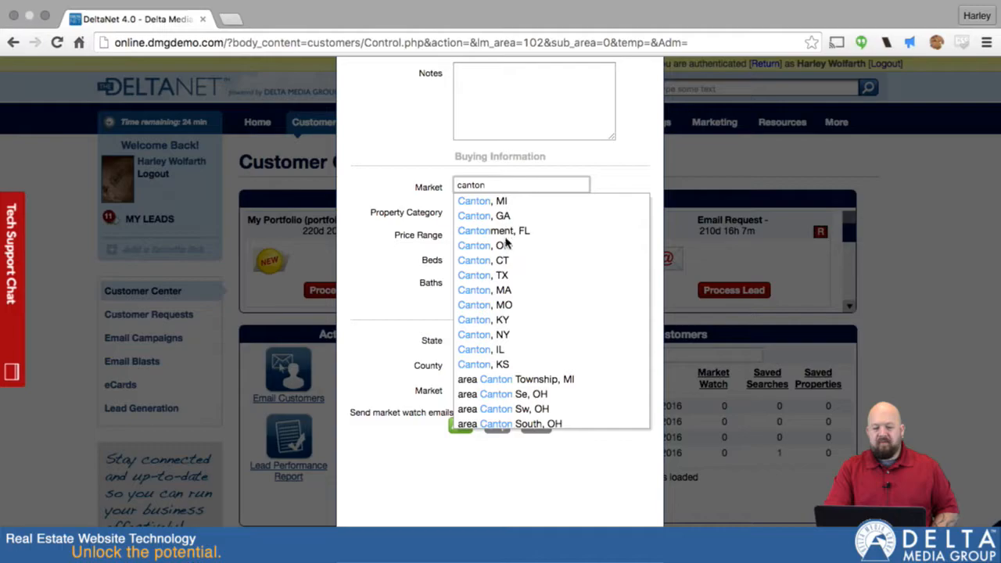
{"action": "left_click", "coordinate": [500, 247]}
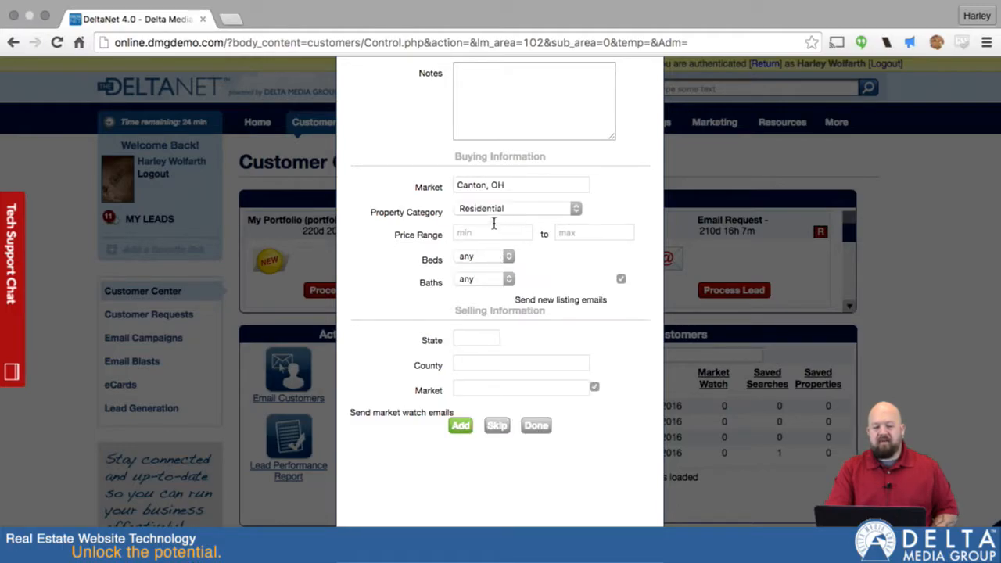
- Set the buying price range to 200000–300000, with 3 or more beds and 2 or more baths
{"action": "left_click", "coordinate": [485, 234]}
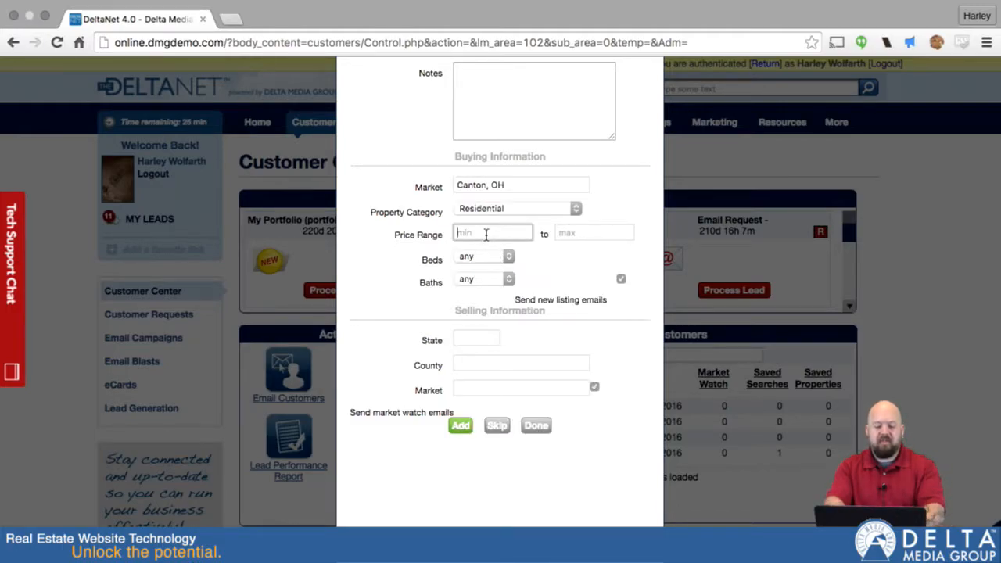
{"action": "type", "text": "200000"}
{"action": "key", "text": "Tab"}
{"action": "type", "text": "300000"}
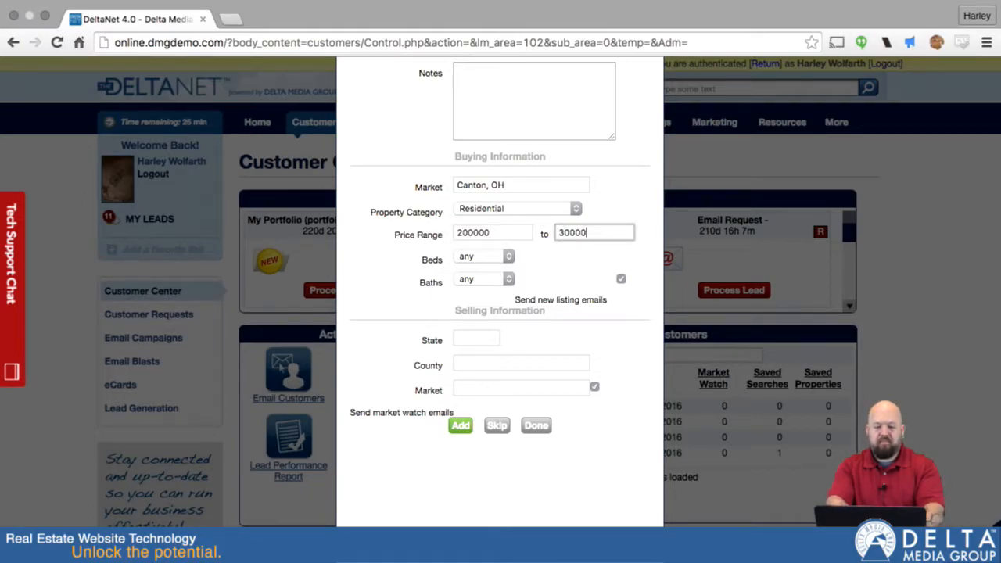
{"action": "left_click", "coordinate": [509, 258]}
{"action": "left_click", "coordinate": [506, 280]}
{"action": "left_click", "coordinate": [507, 281]}
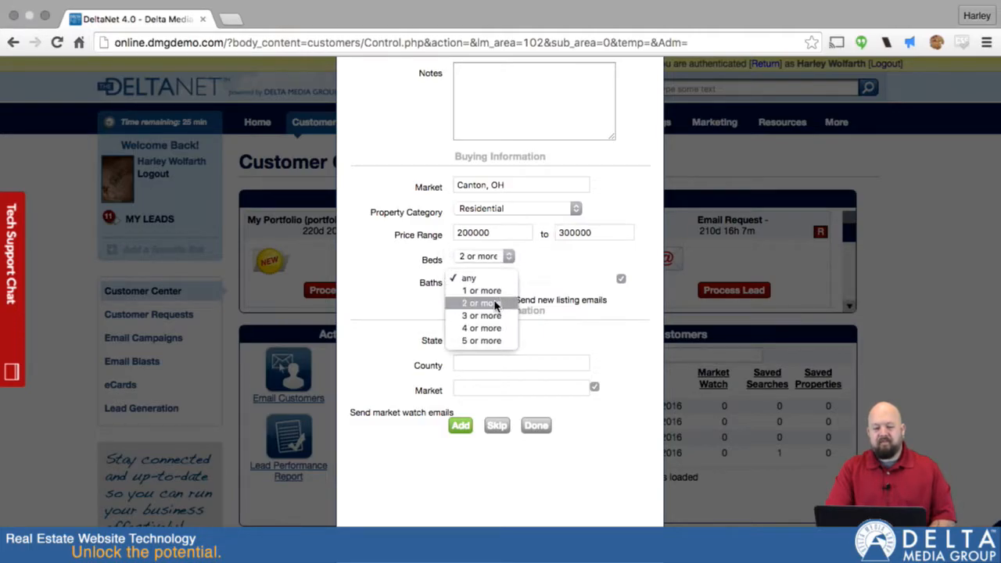
{"action": "left_click", "coordinate": [495, 305]}
{"action": "left_click", "coordinate": [509, 256]}
{"action": "left_click", "coordinate": [502, 269]}
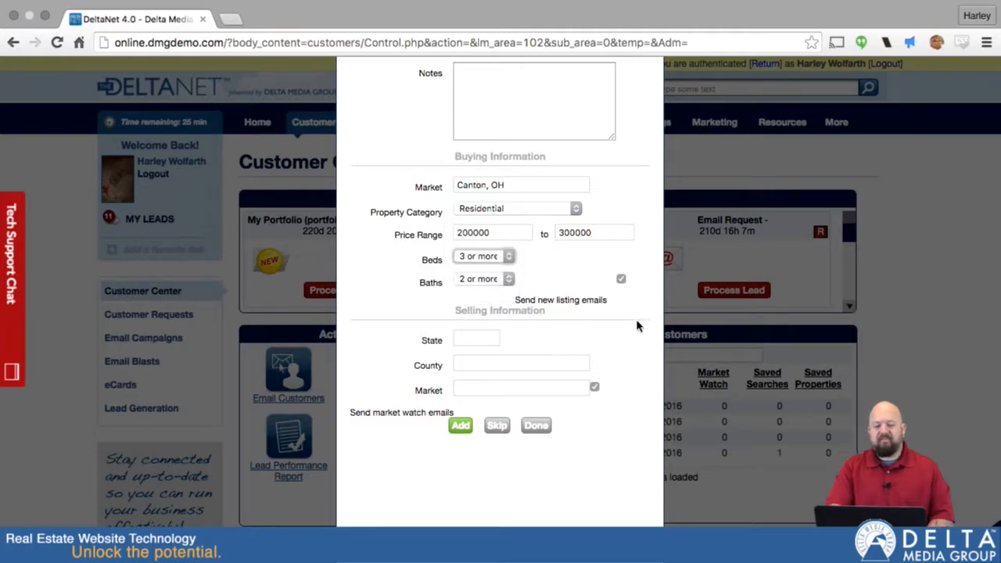
- Turn new listing emails off and back on, leaving them enabled
{"action": "left_click", "coordinate": [620, 280]}
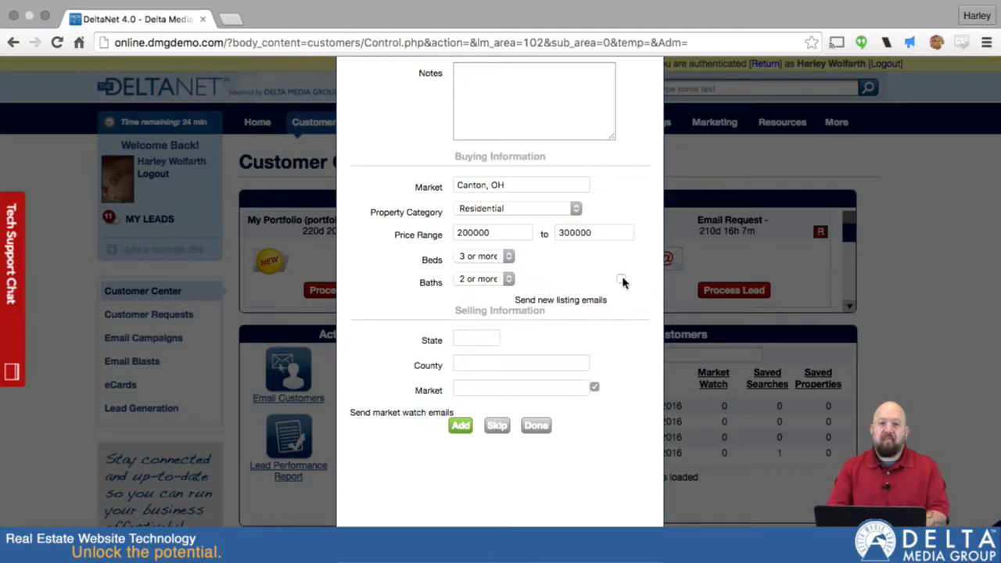
{"action": "left_click", "coordinate": [620, 280]}
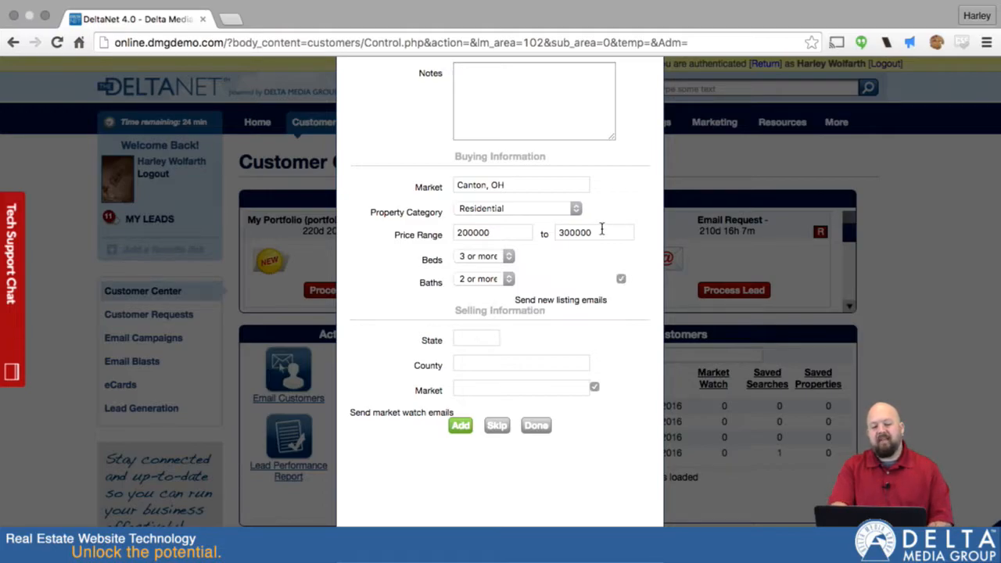
{"action": "left_click", "coordinate": [484, 337]}
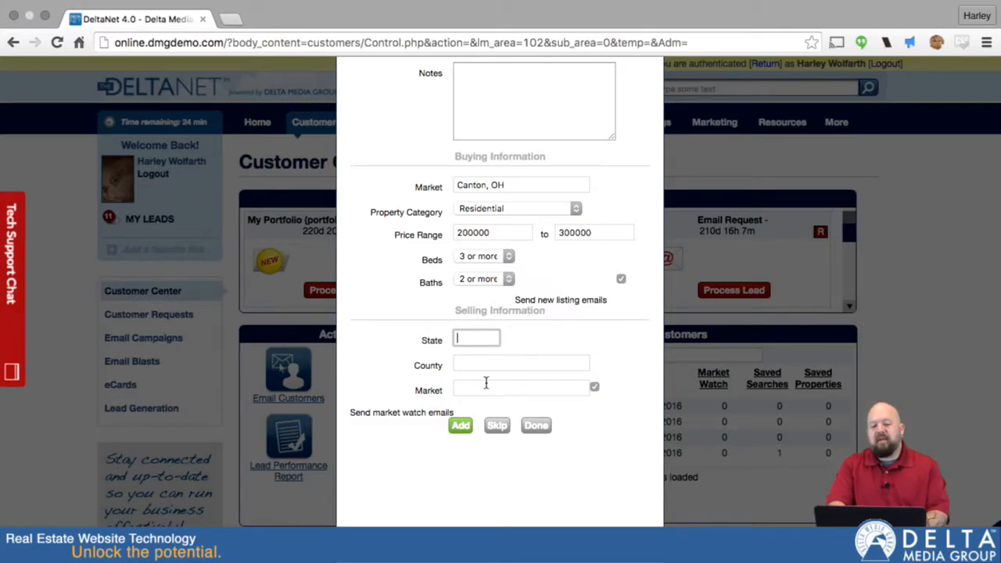
- Enter selling state OH, Stark County, OH and Canton market, then continue
{"action": "type", "text": "OH"}
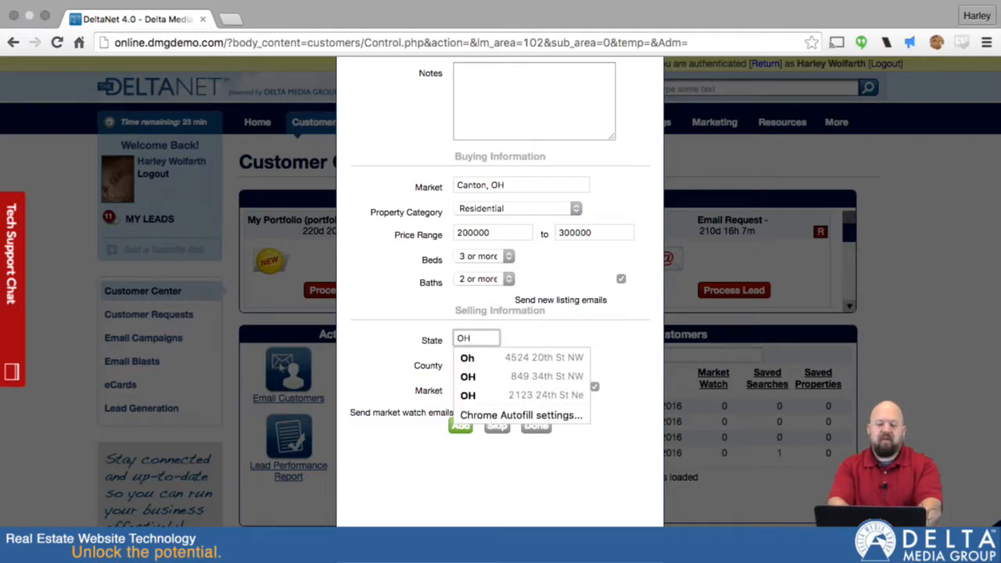
{"action": "key", "text": "Tab"}
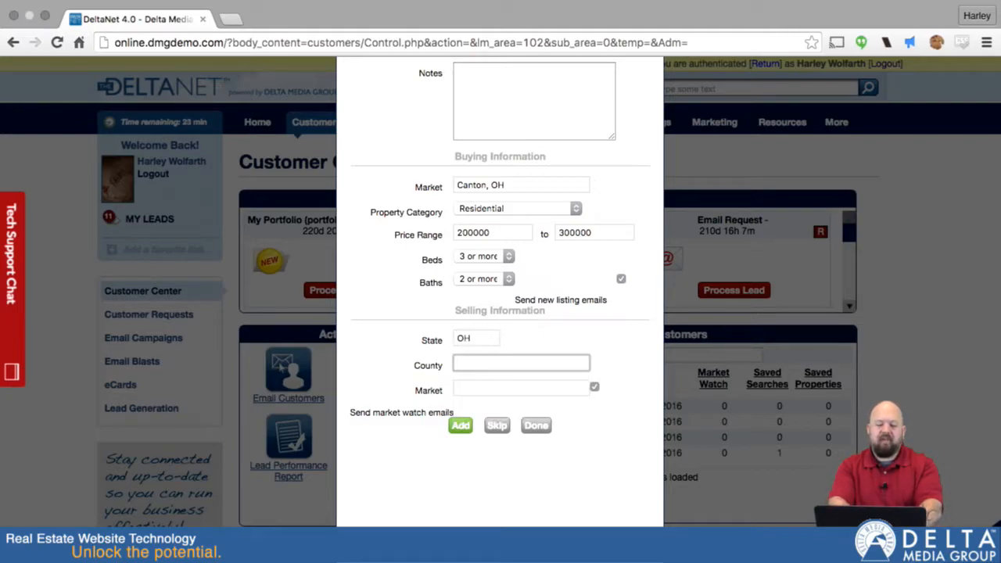
{"action": "type", "text": "st"}
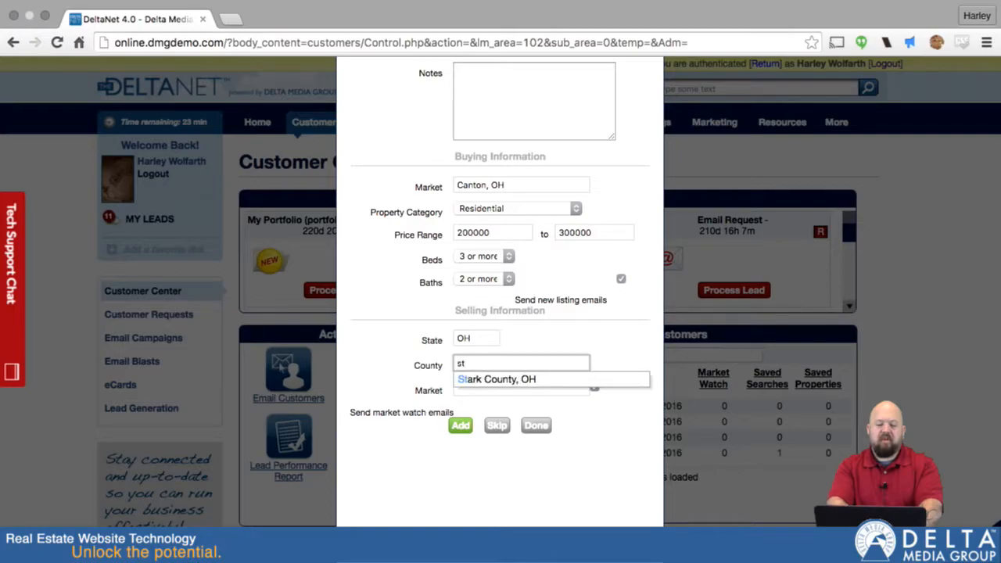
{"action": "left_click", "coordinate": [481, 379]}
{"action": "left_click", "coordinate": [478, 387]}
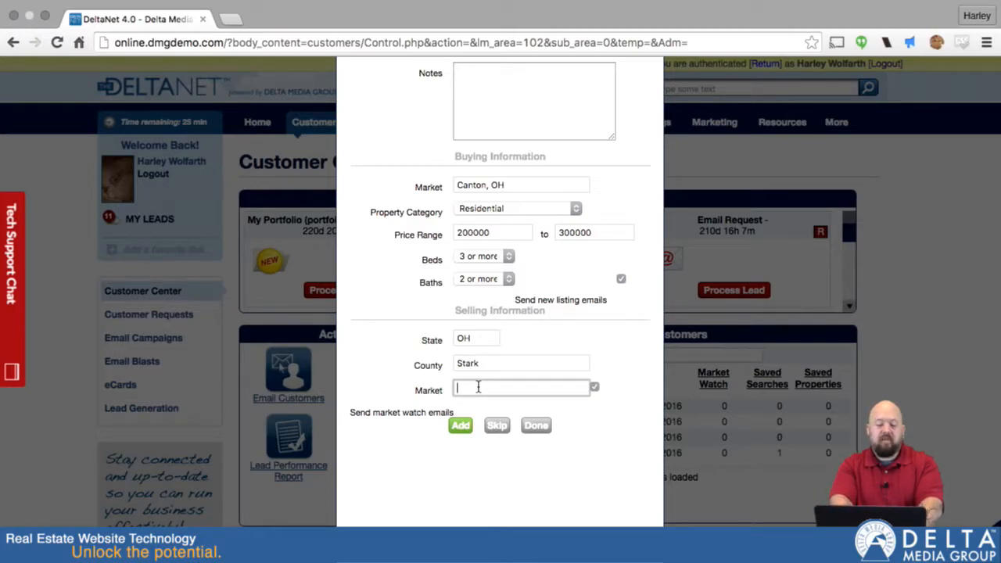
{"action": "type", "text": "canton"}
{"action": "left_click", "coordinate": [481, 404]}
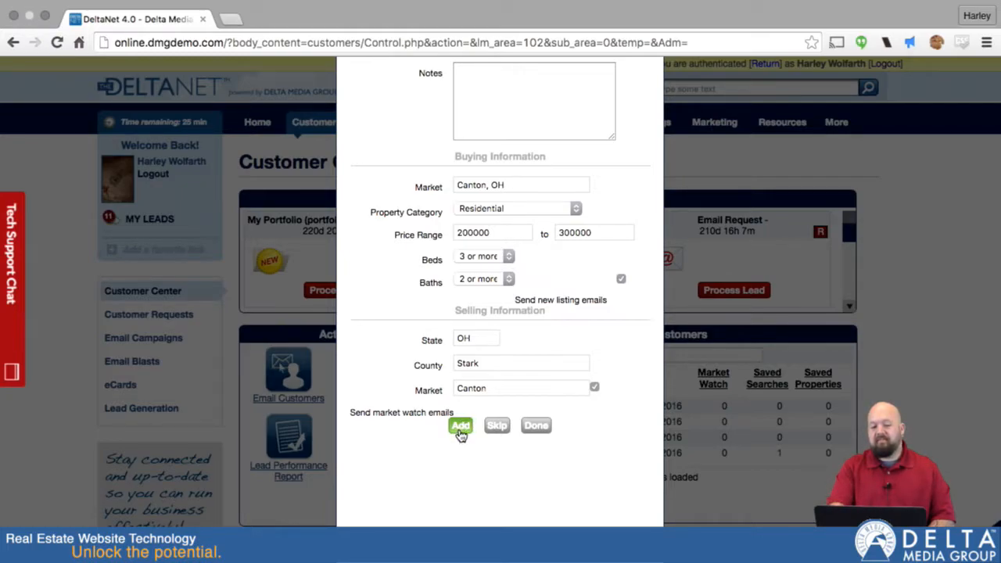
{"action": "left_click", "coordinate": [460, 427]}
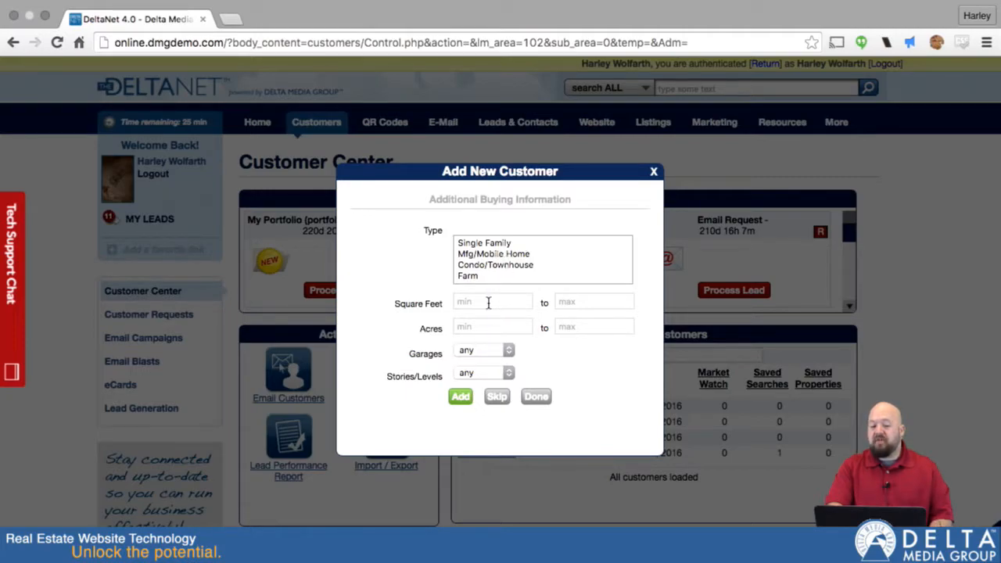
- Choose Single Family as the property type with 1 or more garages, then continue
{"action": "left_click", "coordinate": [481, 245]}
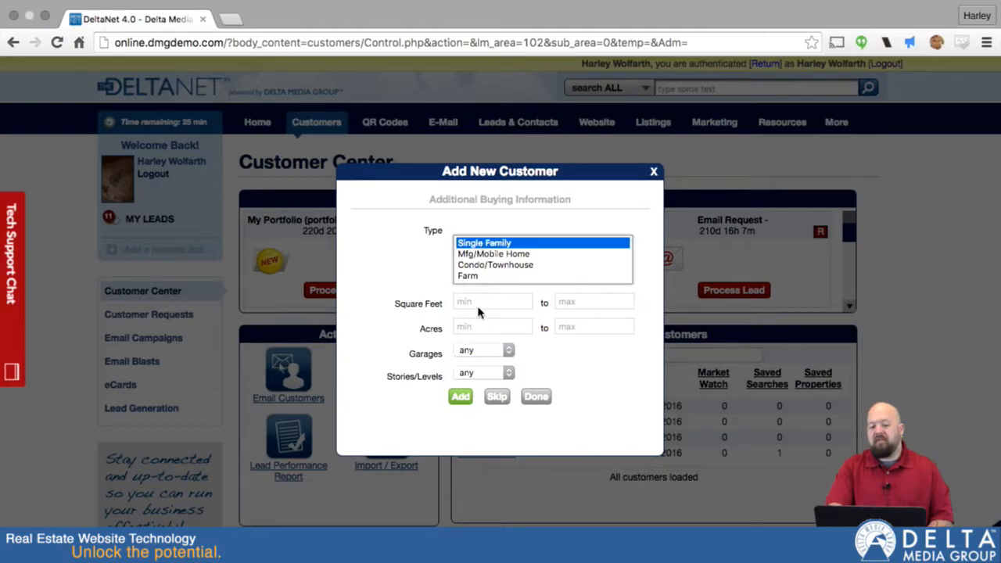
{"action": "left_click", "coordinate": [505, 354]}
{"action": "left_click", "coordinate": [488, 363]}
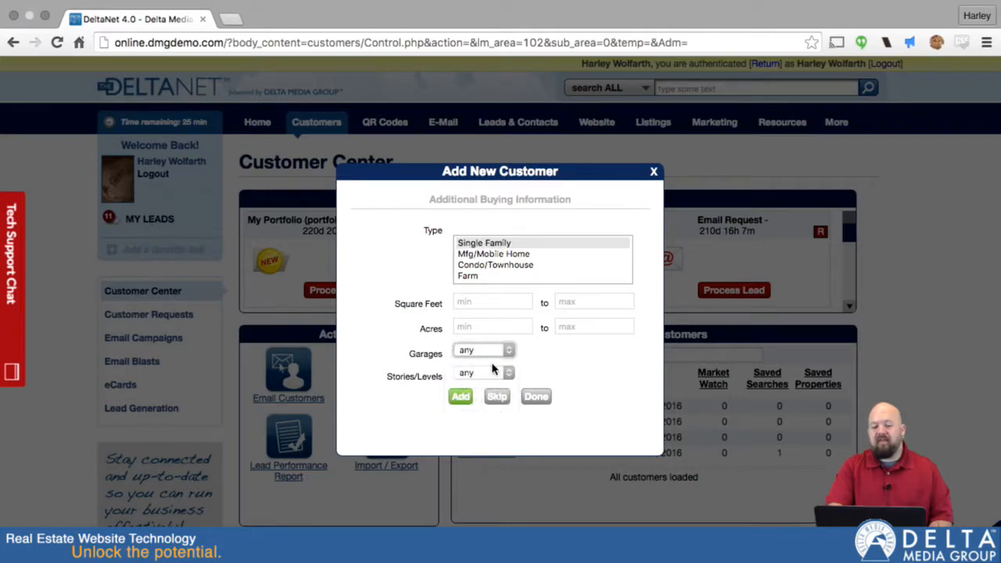
{"action": "left_click", "coordinate": [460, 398]}
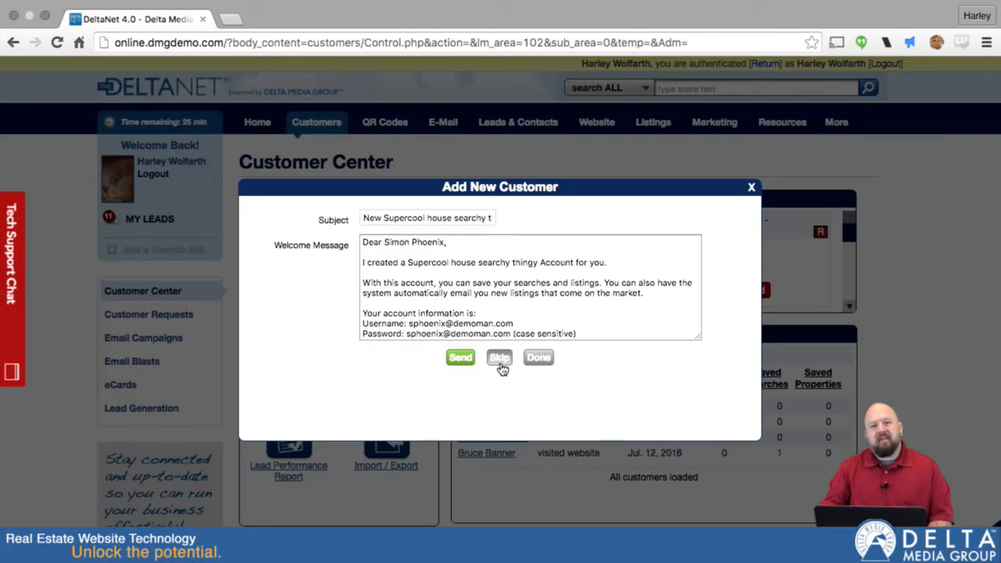
- Read through the welcome e-mail's subject and message, then skip sending it
{"action": "scroll", "coordinate": [488, 304], "scroll_direction": "down", "scroll_amount": 3}
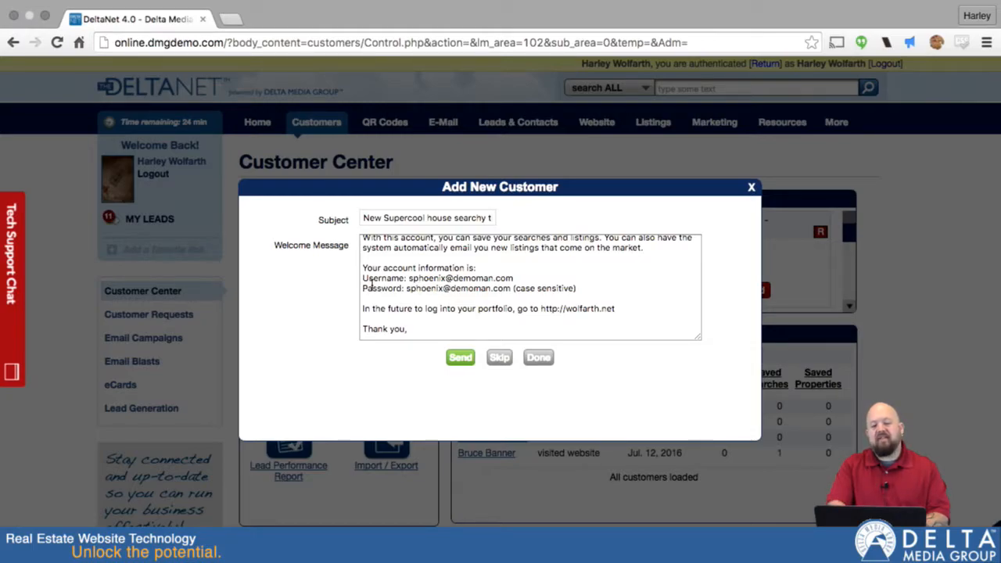
{"action": "scroll", "coordinate": [430, 289], "scroll_direction": "down", "scroll_amount": 2}
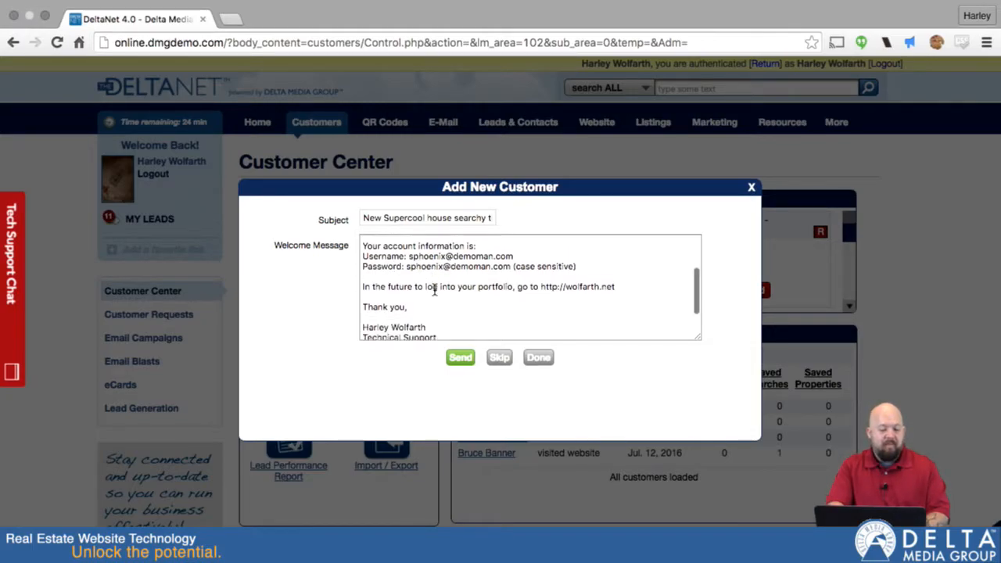
{"action": "scroll", "coordinate": [433, 289], "scroll_direction": "up", "scroll_amount": 2}
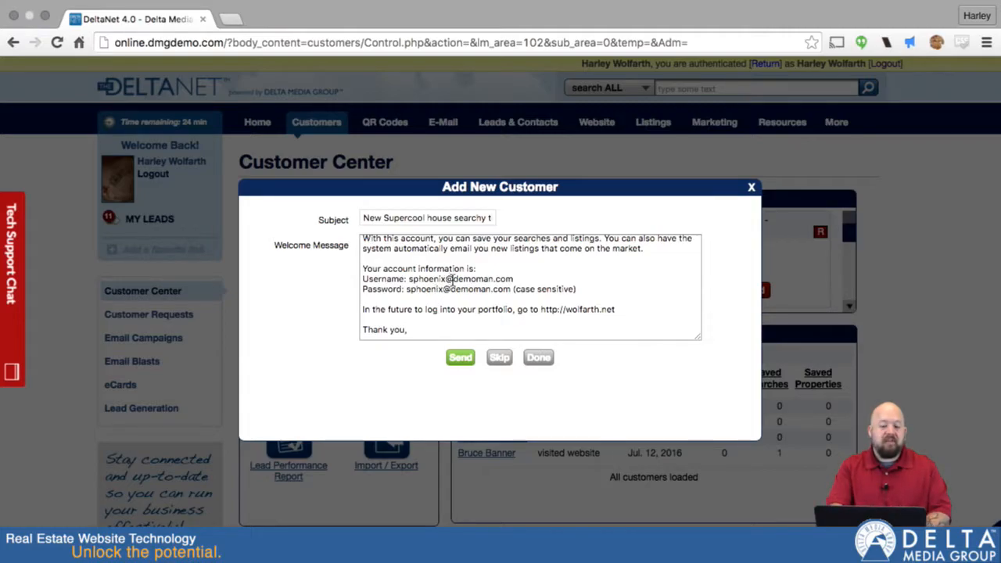
{"action": "scroll", "coordinate": [452, 284], "scroll_direction": "down", "scroll_amount": 2}
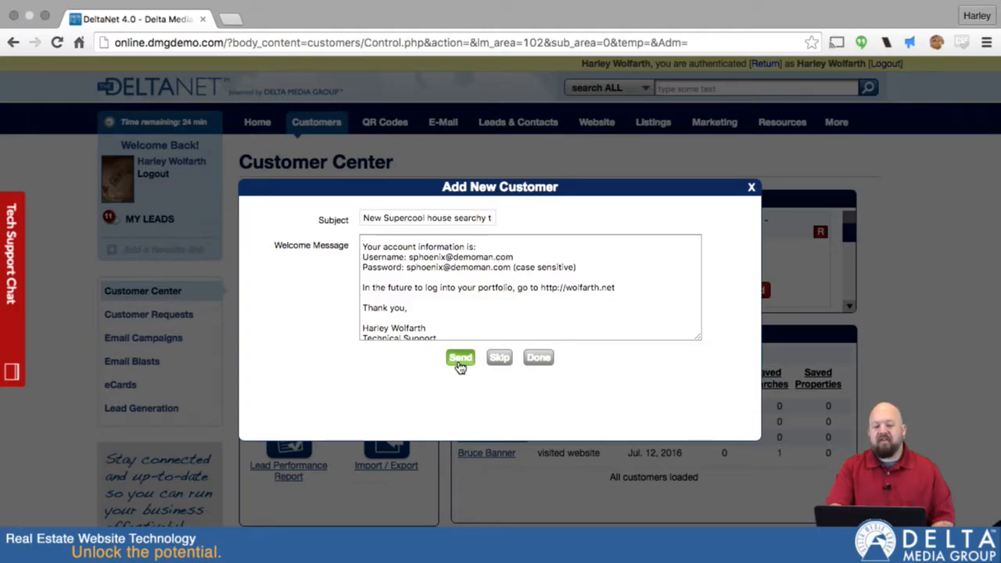
{"action": "scroll", "coordinate": [432, 244], "scroll_direction": "up", "scroll_amount": 1}
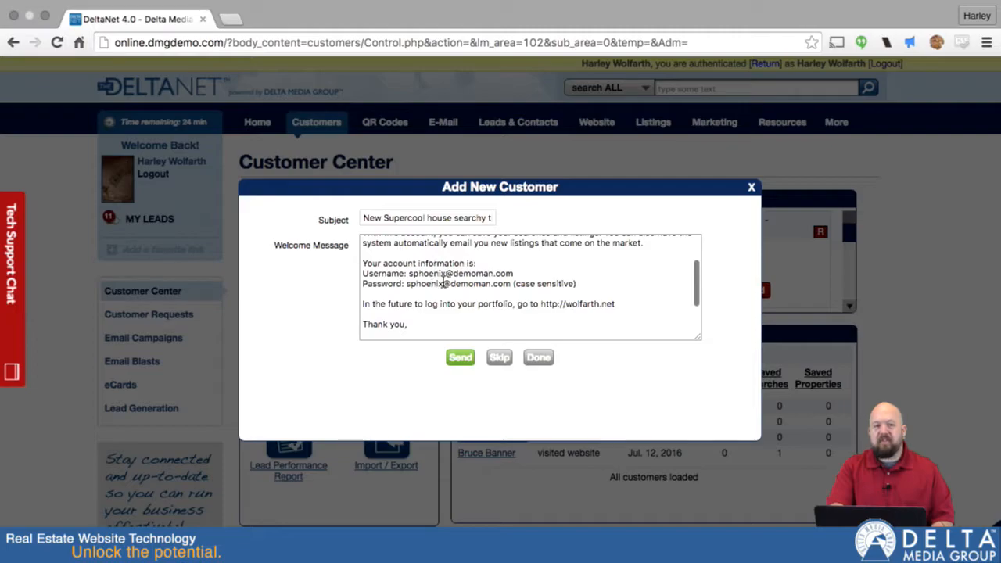
{"action": "scroll", "coordinate": [449, 297], "scroll_direction": "down", "scroll_amount": 3}
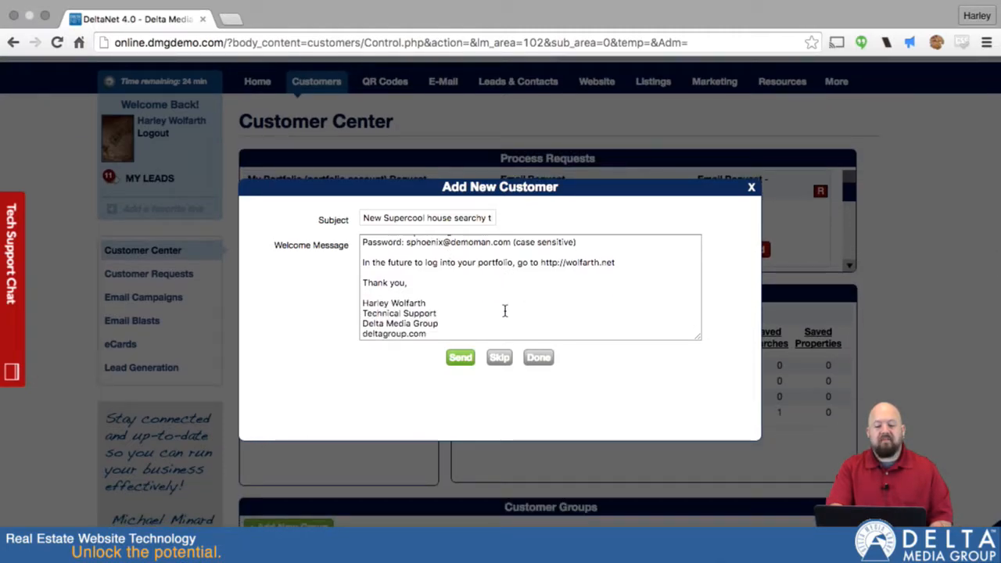
{"action": "scroll", "coordinate": [504, 312], "scroll_direction": "up", "scroll_amount": 1}
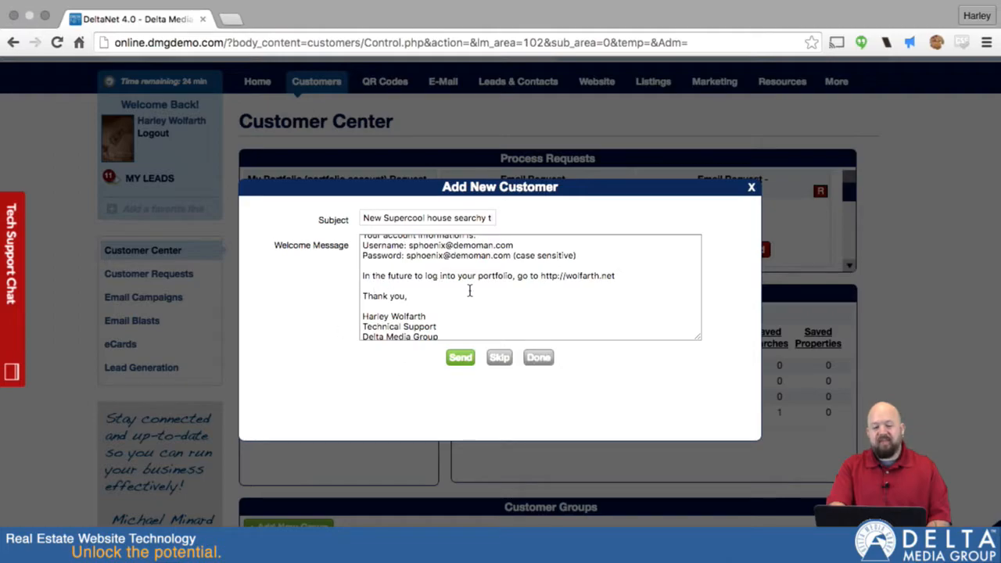
{"action": "scroll", "coordinate": [465, 237], "scroll_direction": "up", "scroll_amount": 4}
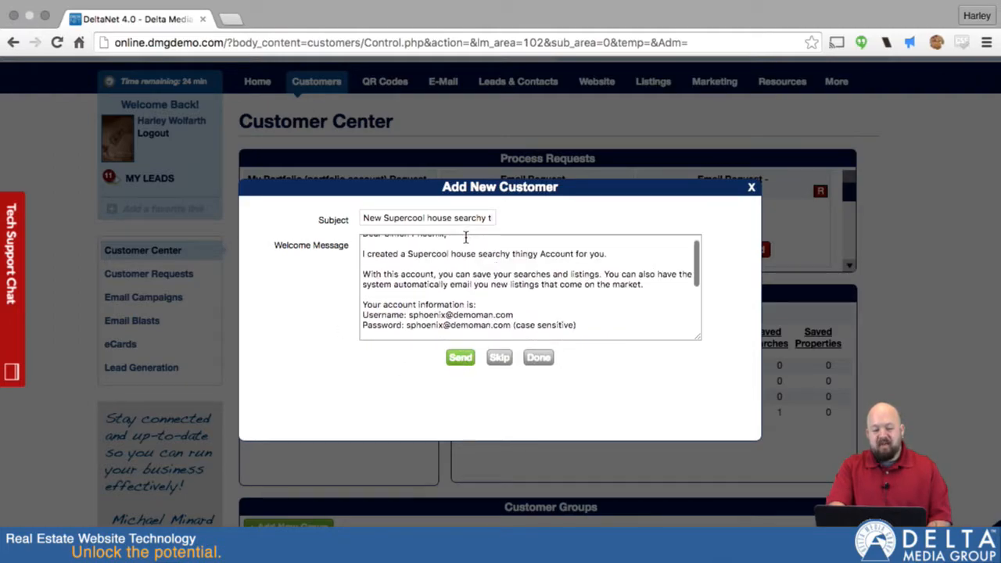
{"action": "left_click", "coordinate": [499, 357]}
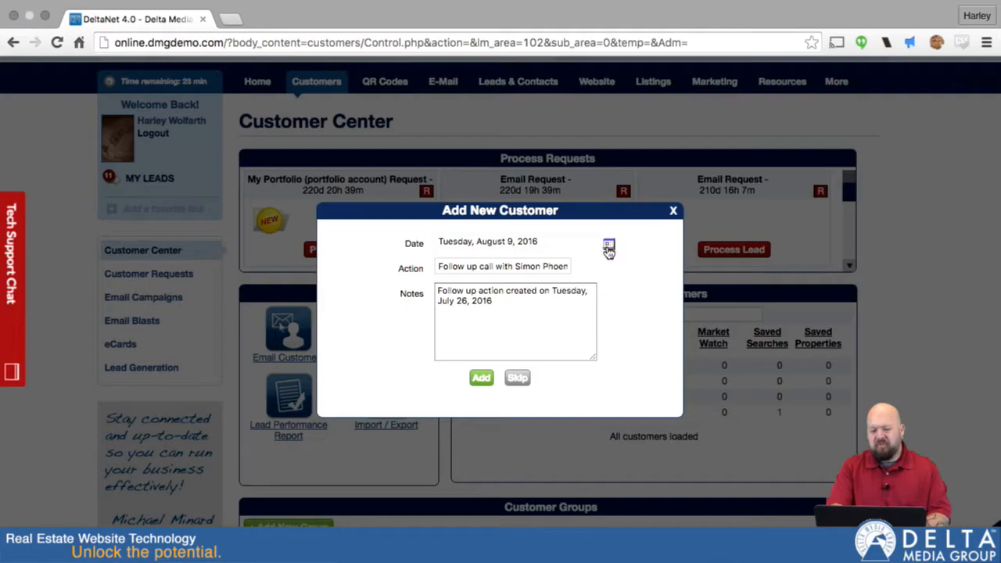
- Confirm the follow-up date as Tuesday, August 9, 2016 in the calendar
{"action": "mouse_move", "coordinate": [653, 6]}
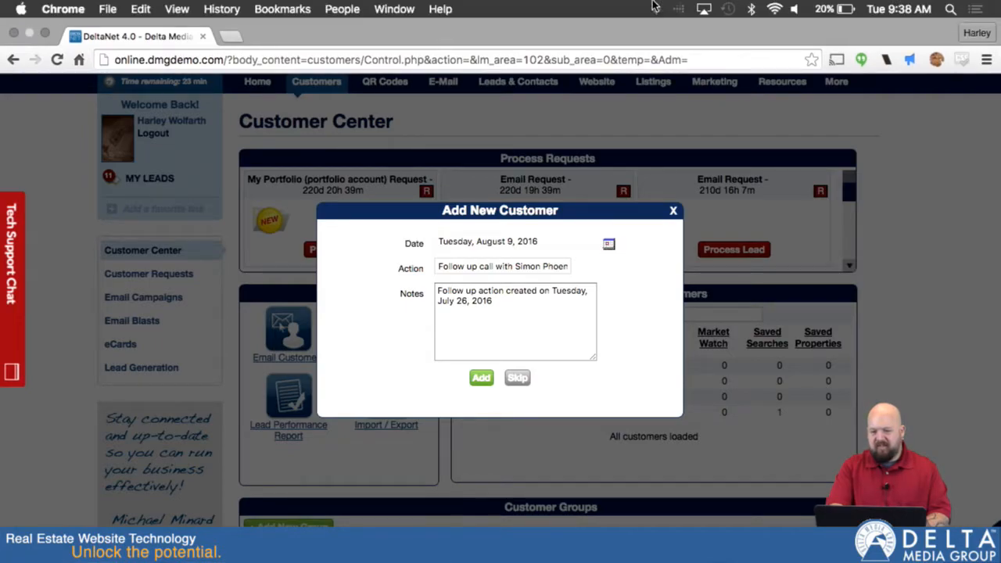
{"action": "left_click", "coordinate": [894, 9]}
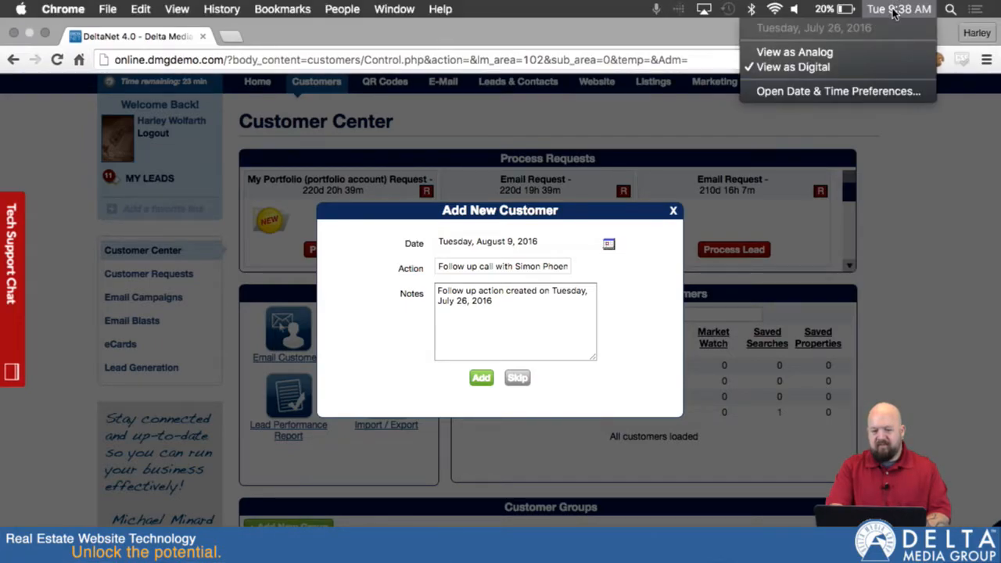
{"action": "left_click", "coordinate": [640, 158]}
{"action": "left_click", "coordinate": [609, 244]}
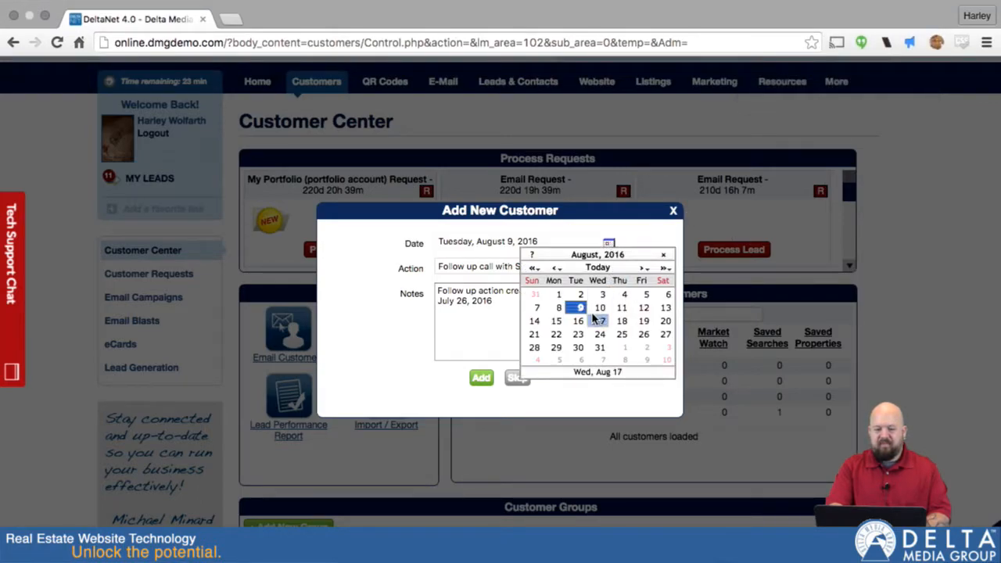
{"action": "left_click", "coordinate": [556, 267]}
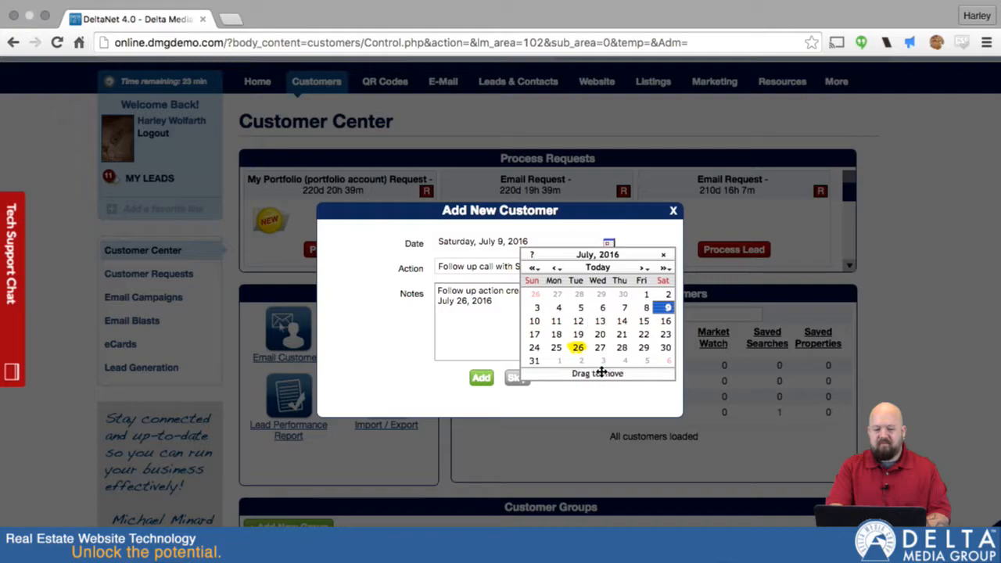
{"action": "left_click", "coordinate": [643, 267]}
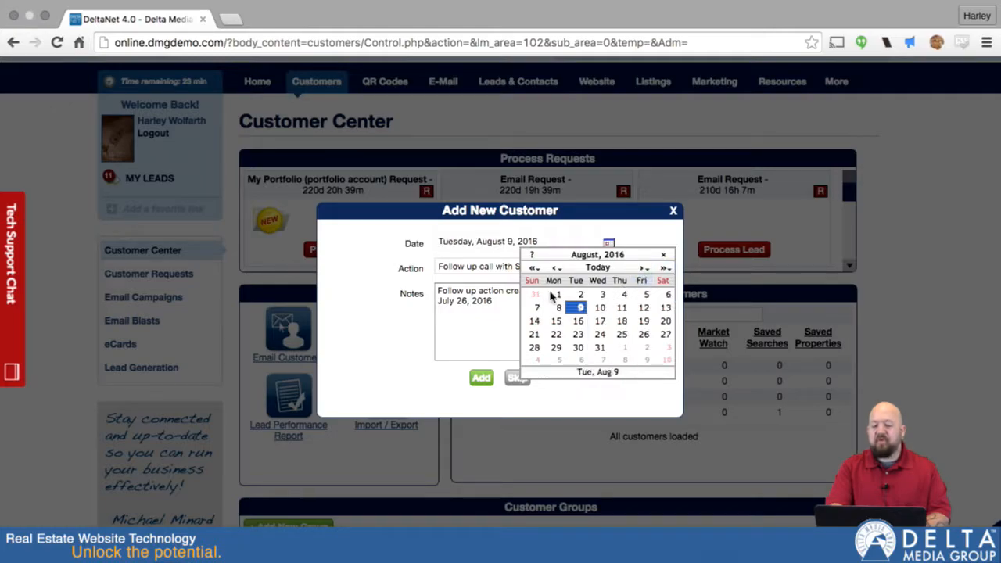
{"action": "left_click", "coordinate": [663, 254]}
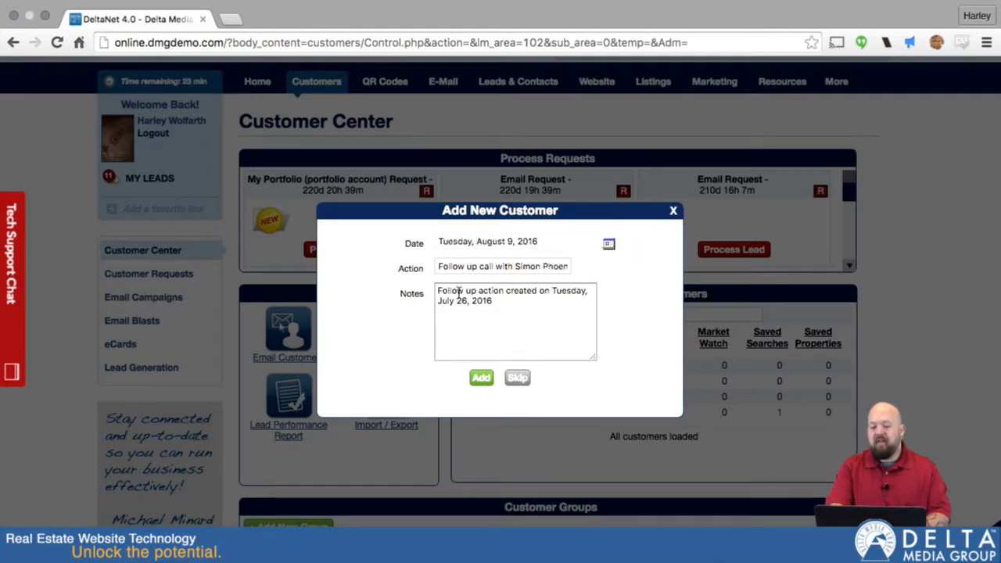
- Change the follow-up action to checking with the customer, note to call their home number, and add it
{"action": "left_click", "coordinate": [494, 272]}
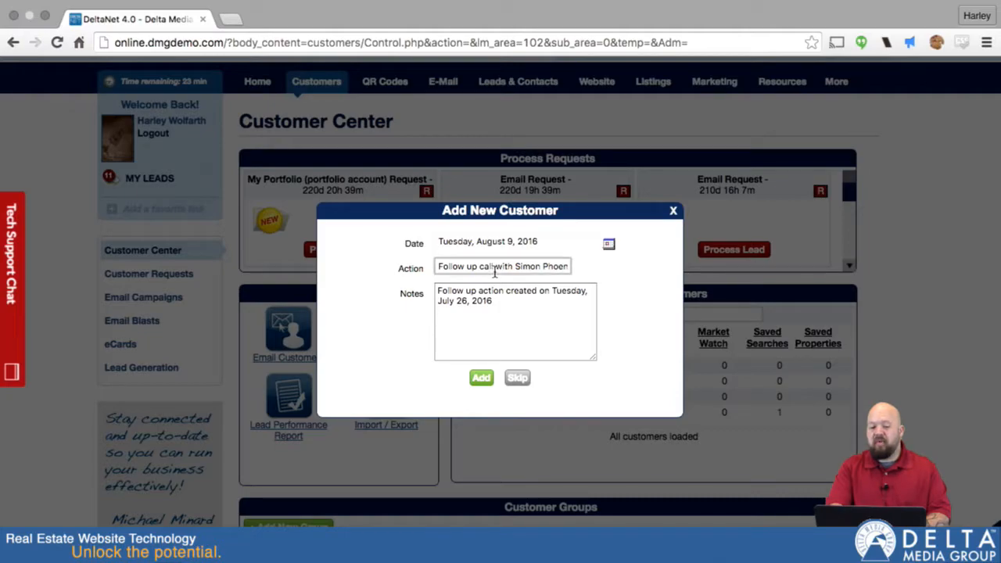
{"action": "left_click_drag", "start_coordinate": [439, 266], "coordinate": [599, 269]}
{"action": "type", "text": "Check with Simon"}
{"action": "key", "text": "Tab"}
{"action": "key", "text": "shift+Down"}
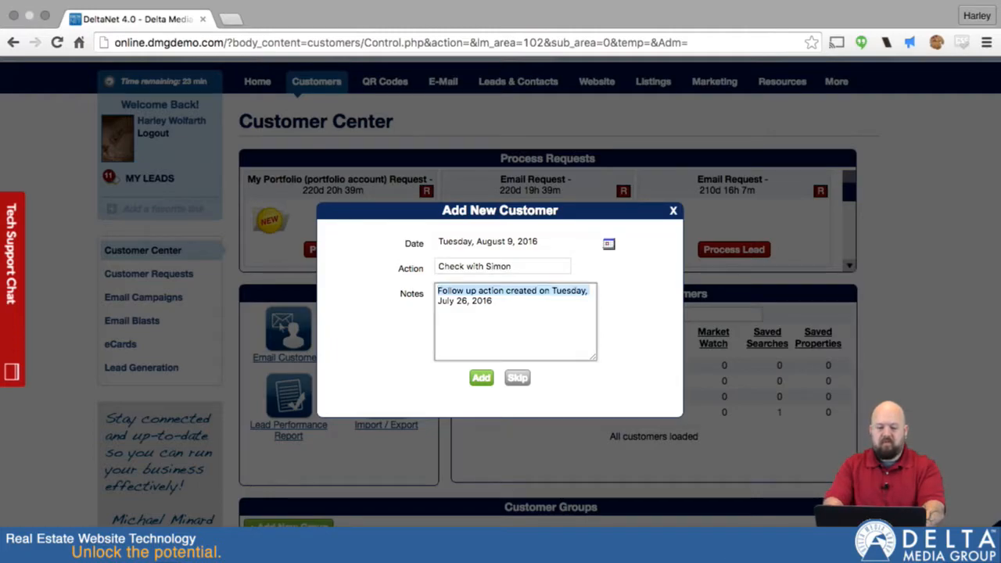
{"action": "key", "text": "Left"}
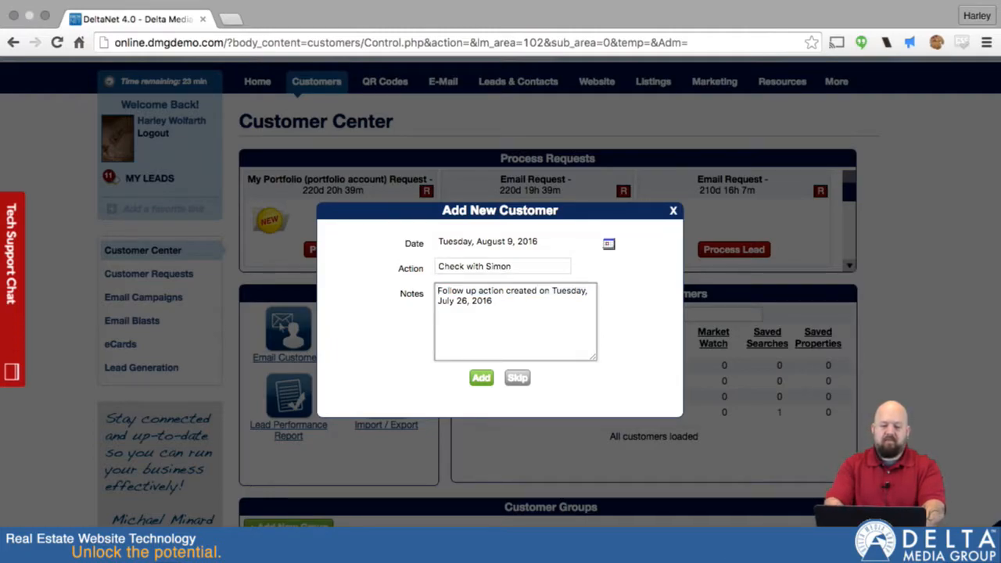
{"action": "key", "text": "shift+Down"}
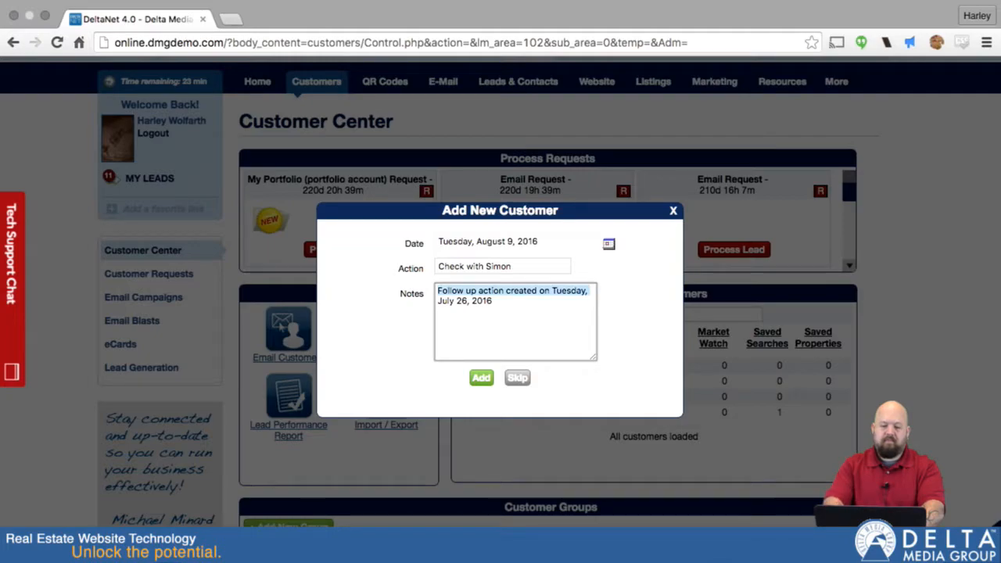
{"action": "key", "text": "shift+Down"}
{"action": "type", "text": "Call Simon's h"}
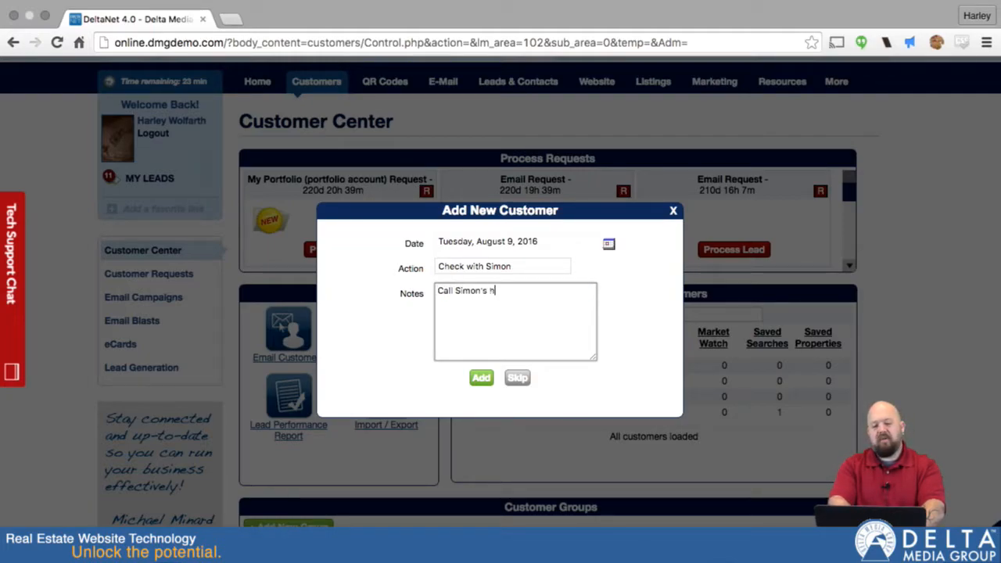
{"action": "type", "text": "ome number"}
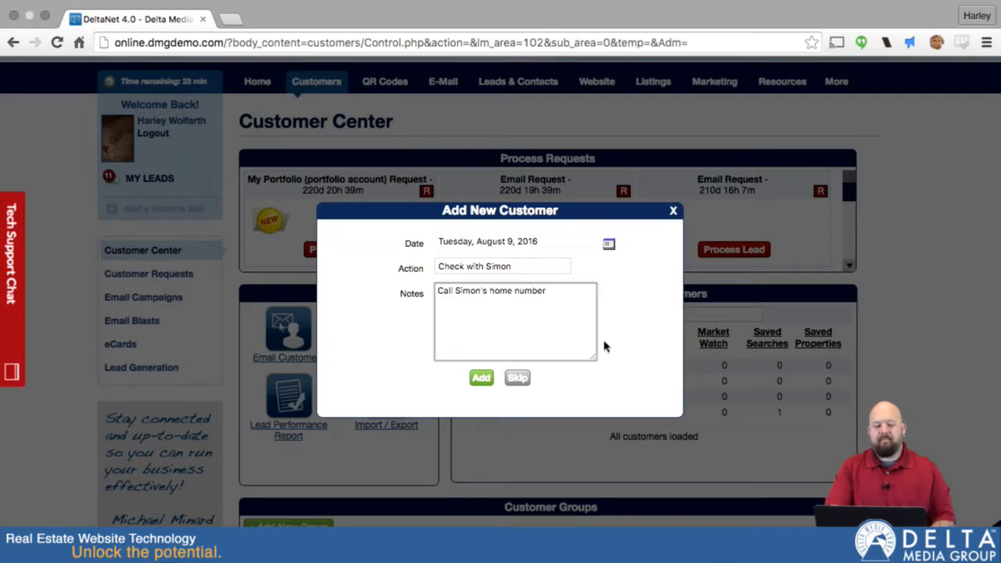
{"action": "left_click", "coordinate": [481, 378]}
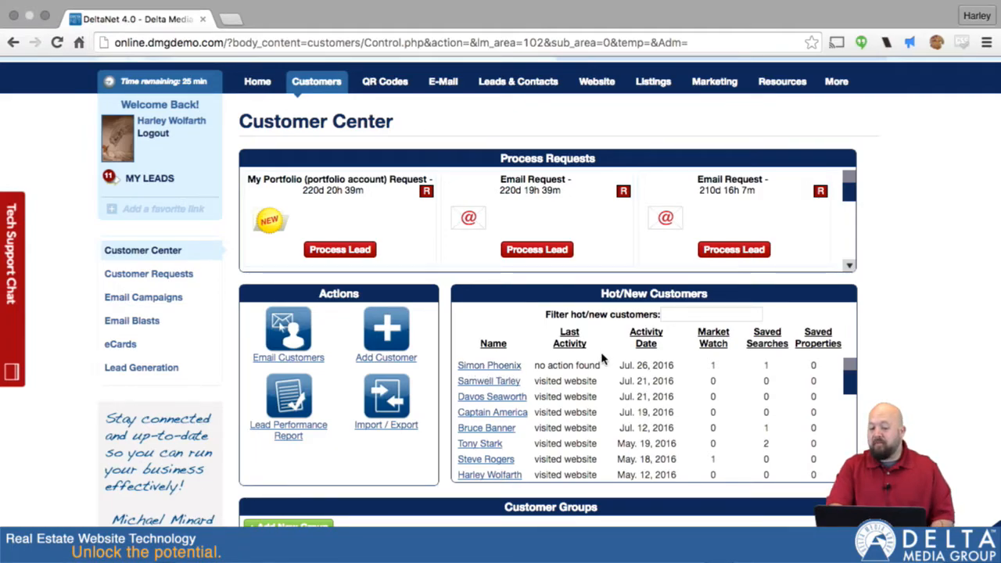
- View and close the members of the group named 'group', then open special supergroup's member list
{"action": "scroll", "coordinate": [891, 397], "scroll_direction": "down", "scroll_amount": 3}
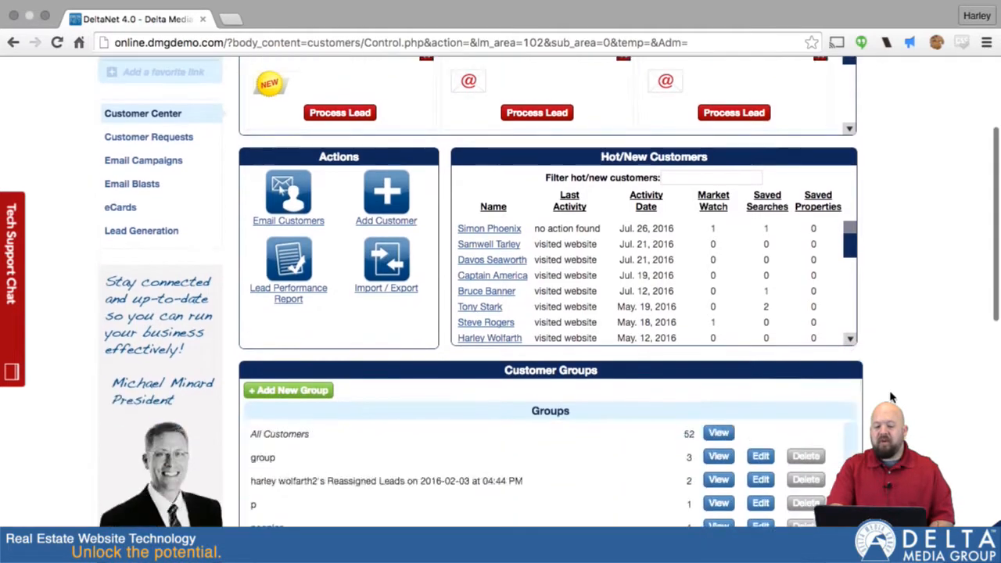
{"action": "scroll", "coordinate": [892, 398], "scroll_direction": "down", "scroll_amount": 5}
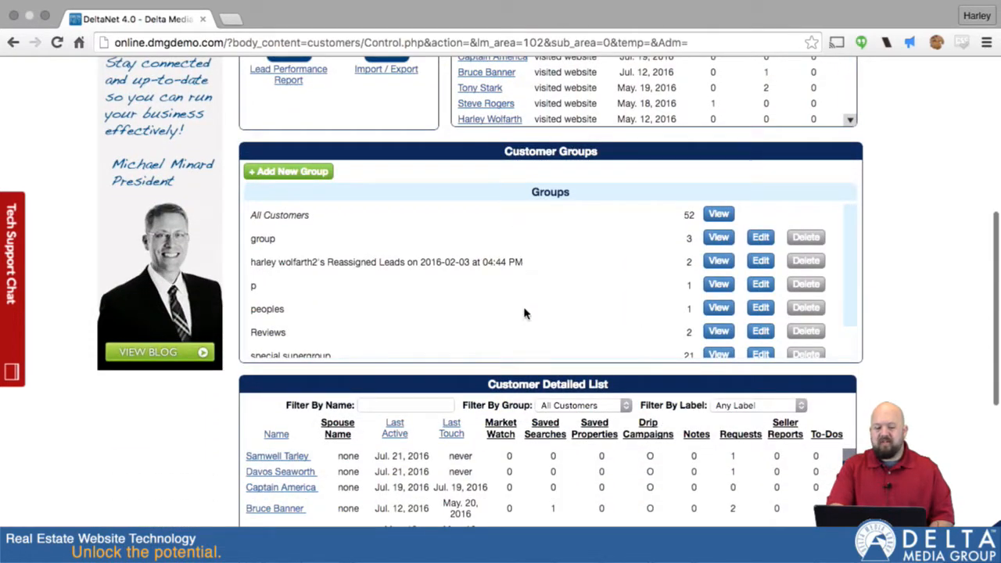
{"action": "left_click", "coordinate": [717, 238]}
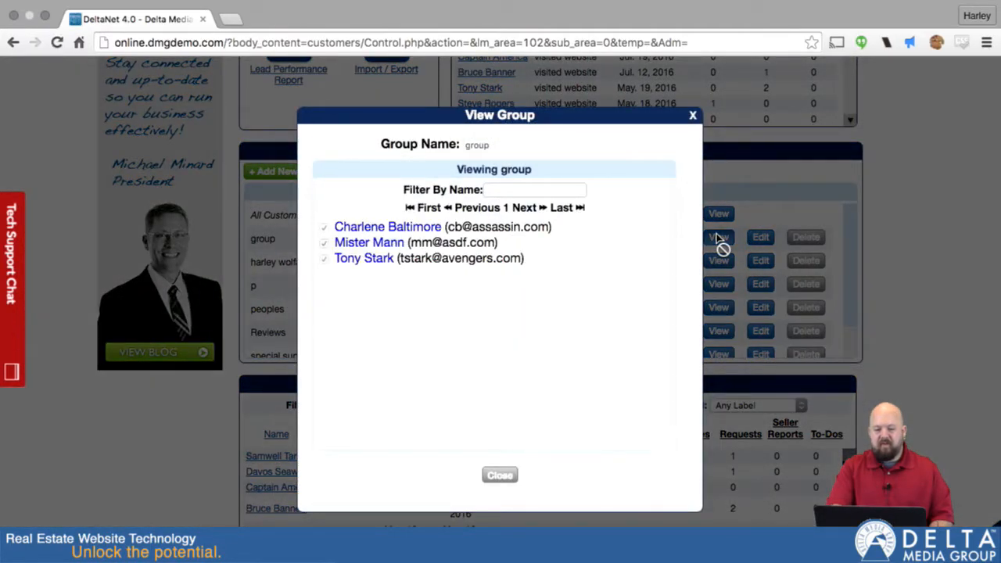
{"action": "left_click", "coordinate": [693, 118]}
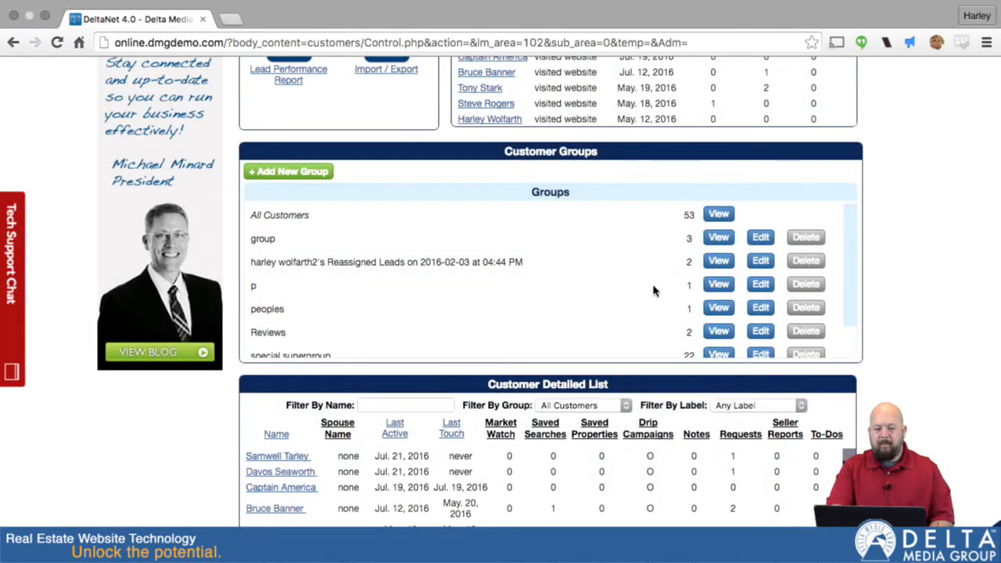
{"action": "scroll", "coordinate": [646, 292], "scroll_direction": "down", "scroll_amount": 3}
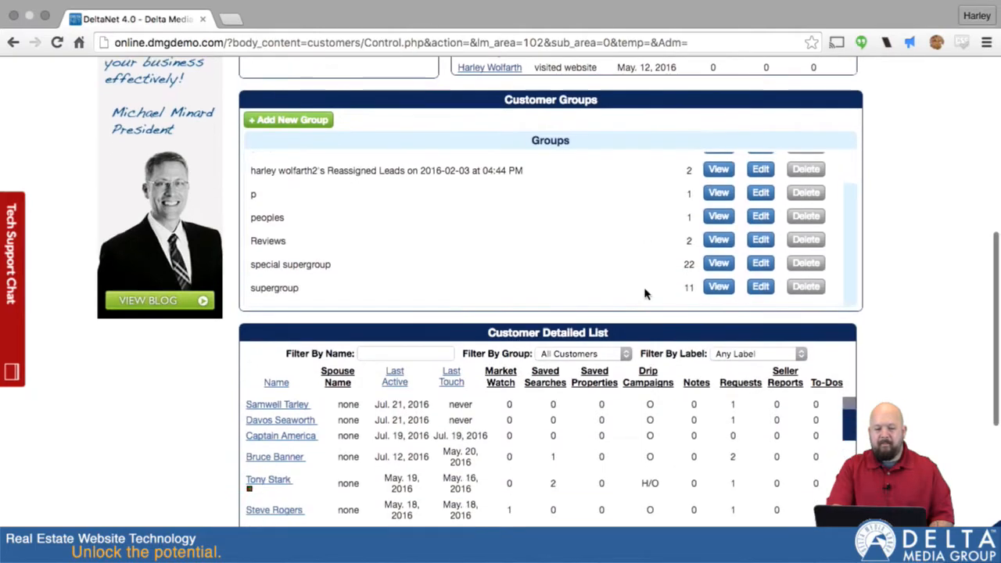
{"action": "left_click", "coordinate": [718, 264]}
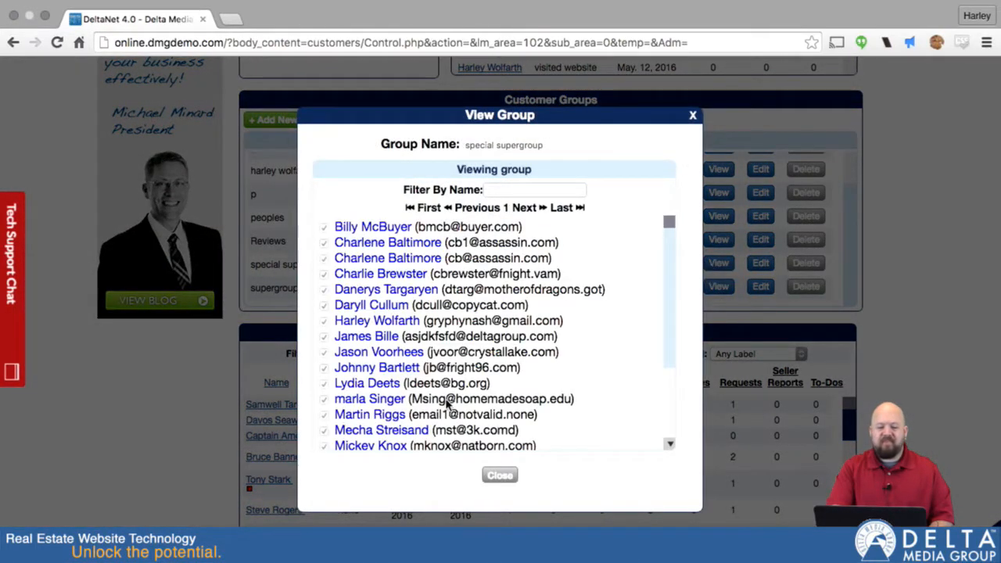
- Filter special supergroup's members by the customer's first name, then close the list and scroll down
{"action": "scroll", "coordinate": [395, 373], "scroll_direction": "down", "scroll_amount": 4}
{"action": "scroll", "coordinate": [393, 376], "scroll_direction": "up", "scroll_amount": 2}
{"action": "scroll", "coordinate": [395, 373], "scroll_direction": "down", "scroll_amount": 2}
{"action": "scroll", "coordinate": [395, 374], "scroll_direction": "up", "scroll_amount": 4}
{"action": "left_click", "coordinate": [493, 193]}
{"action": "type", "text": "simon"}
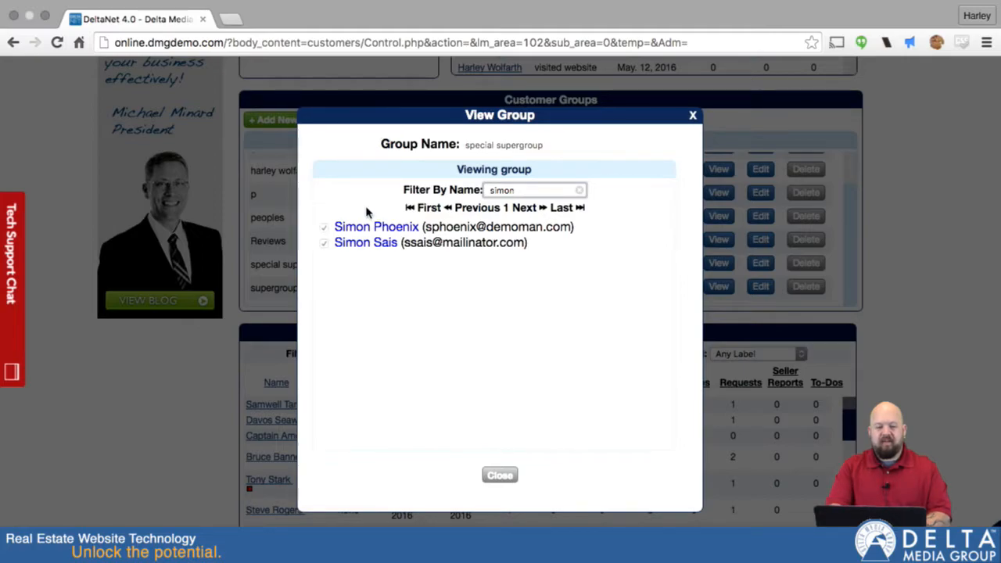
{"action": "left_click", "coordinate": [500, 475]}
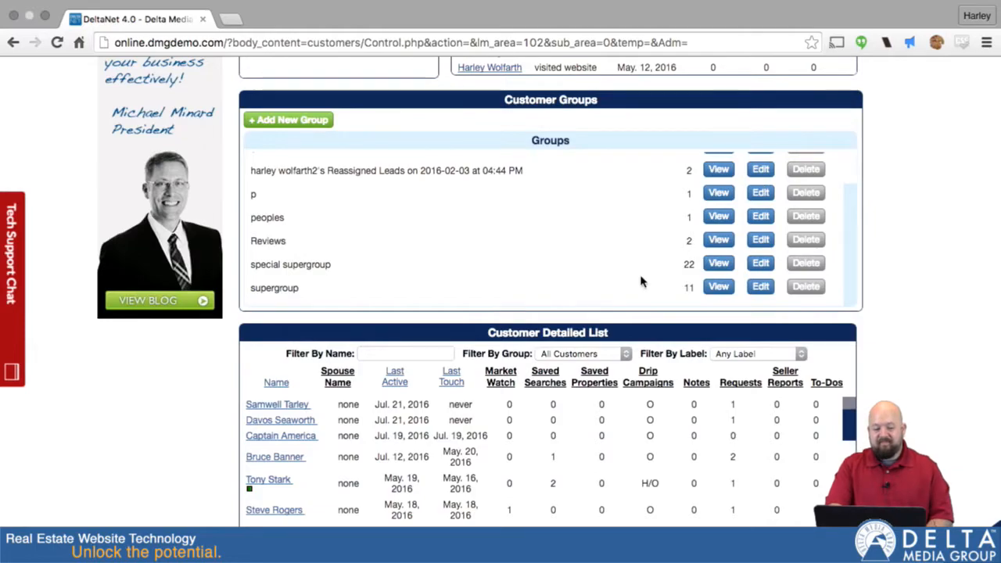
{"action": "scroll", "coordinate": [640, 281], "scroll_direction": "down", "scroll_amount": 5}
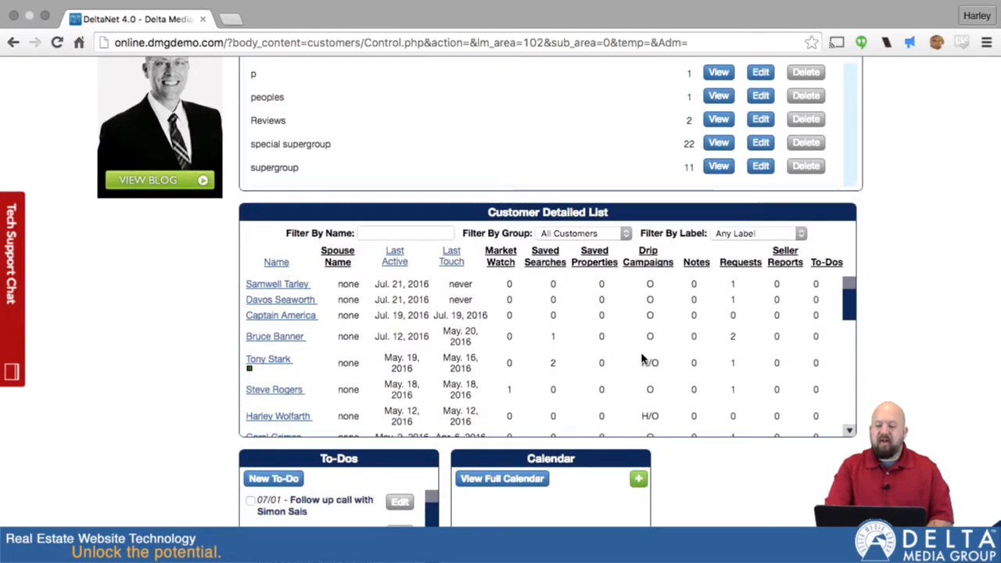
- Show only customers labelled Potential Buyers and start typing a name filter
{"action": "left_click", "coordinate": [800, 234]}
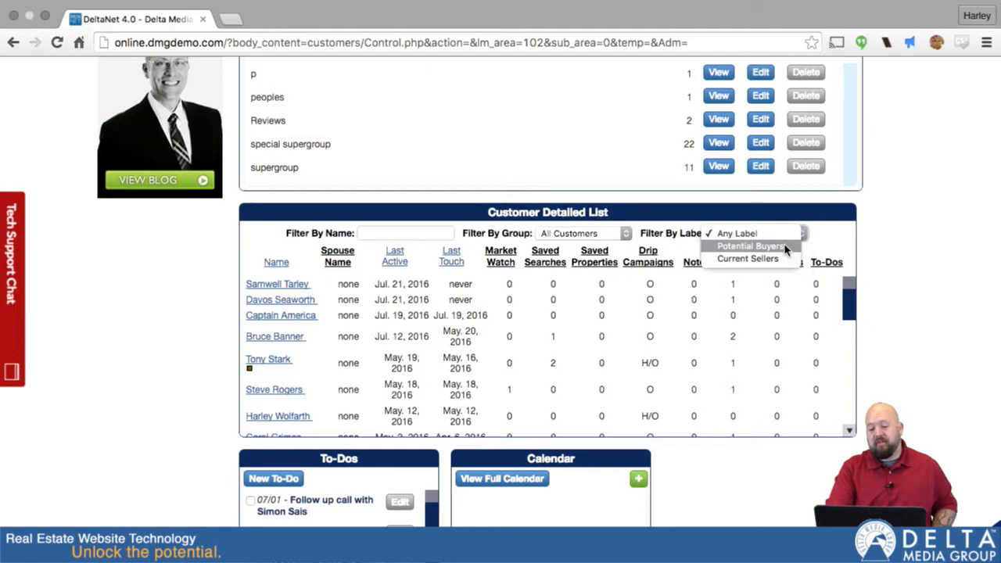
{"action": "left_click", "coordinate": [784, 247]}
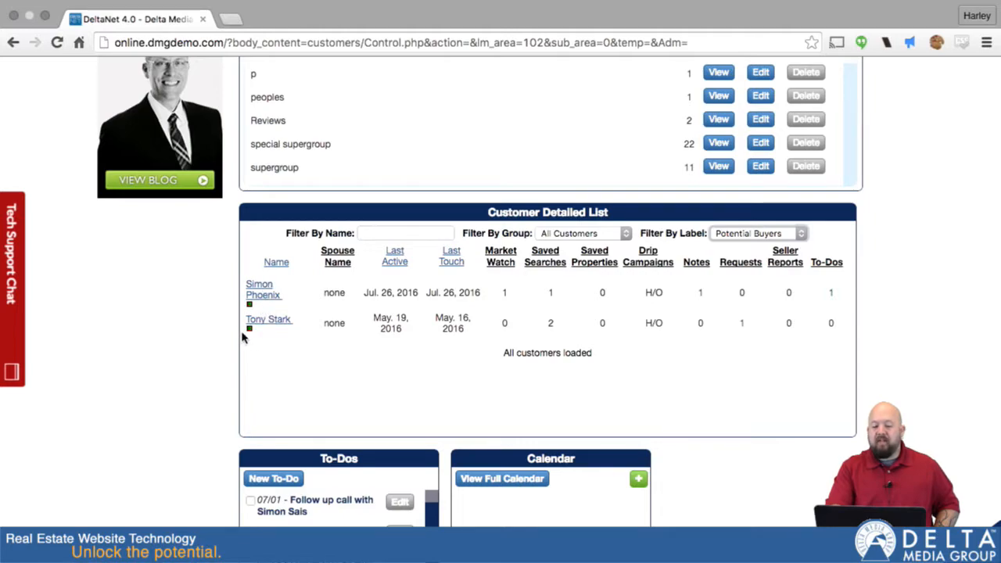
{"action": "left_click", "coordinate": [371, 233]}
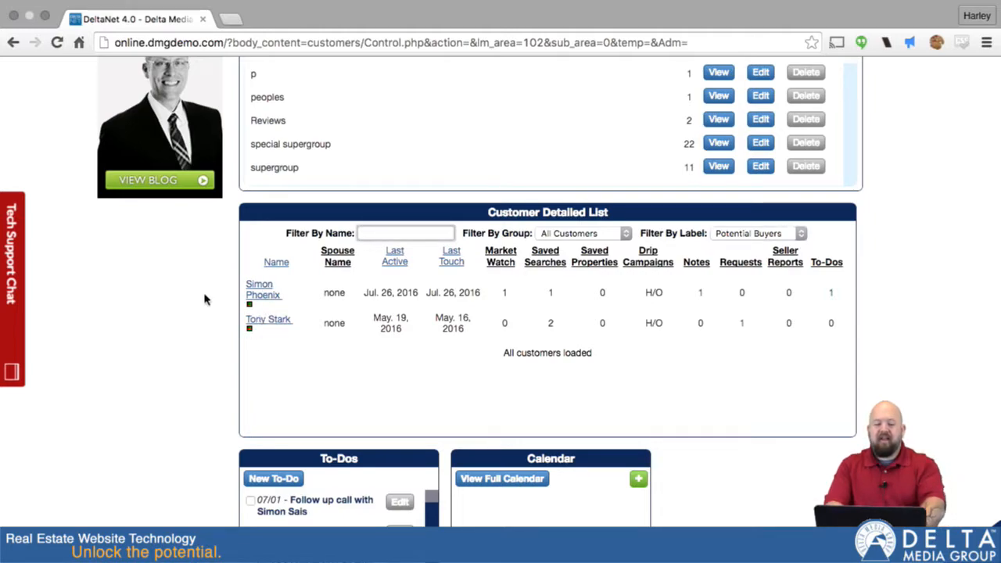
{"action": "type", "text": "simon"}
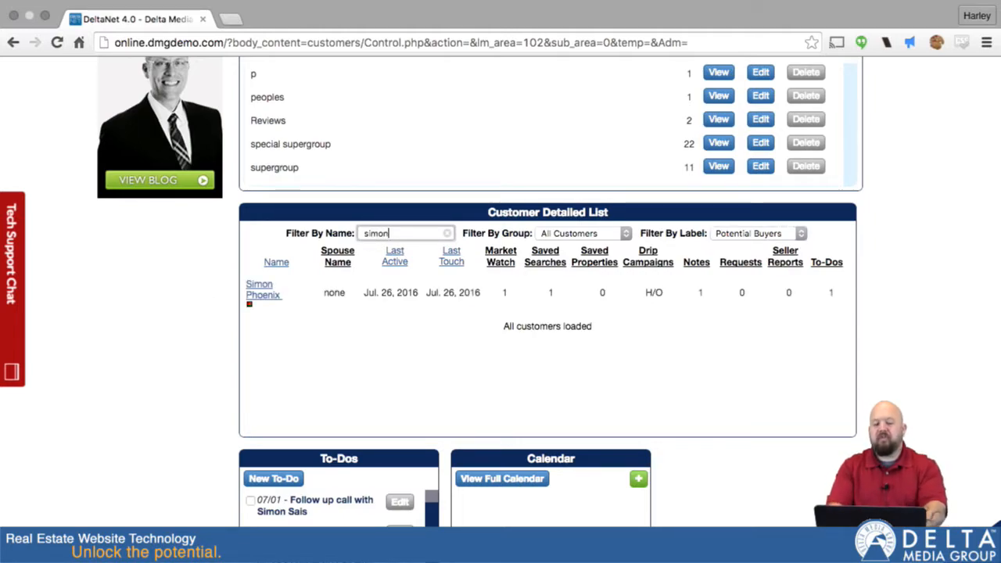
- Replace the name filter with 'pho' and restrict the group to special supergroup
{"action": "double_click", "coordinate": [392, 236]}
{"action": "type", "text": "pho"}
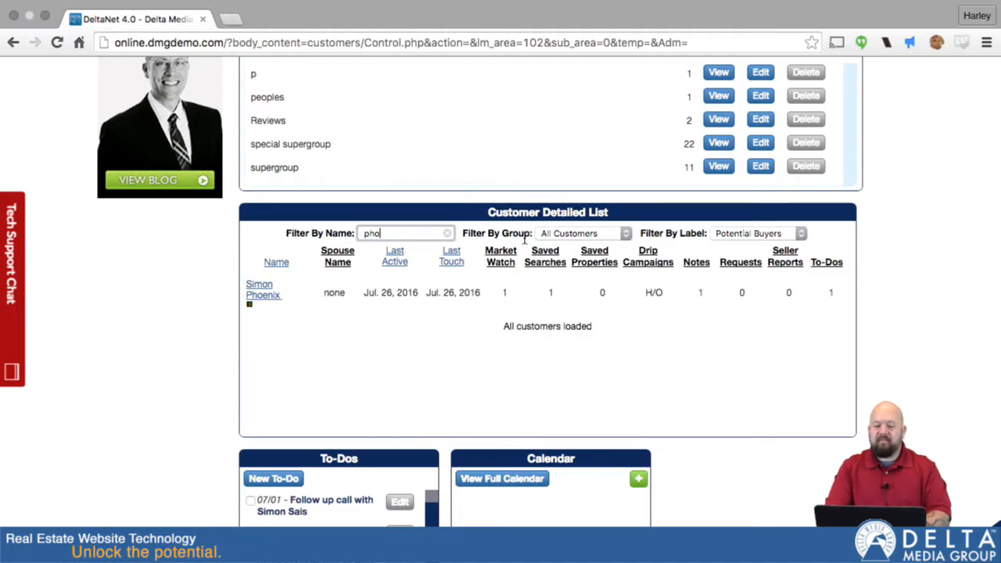
{"action": "left_click", "coordinate": [623, 234]}
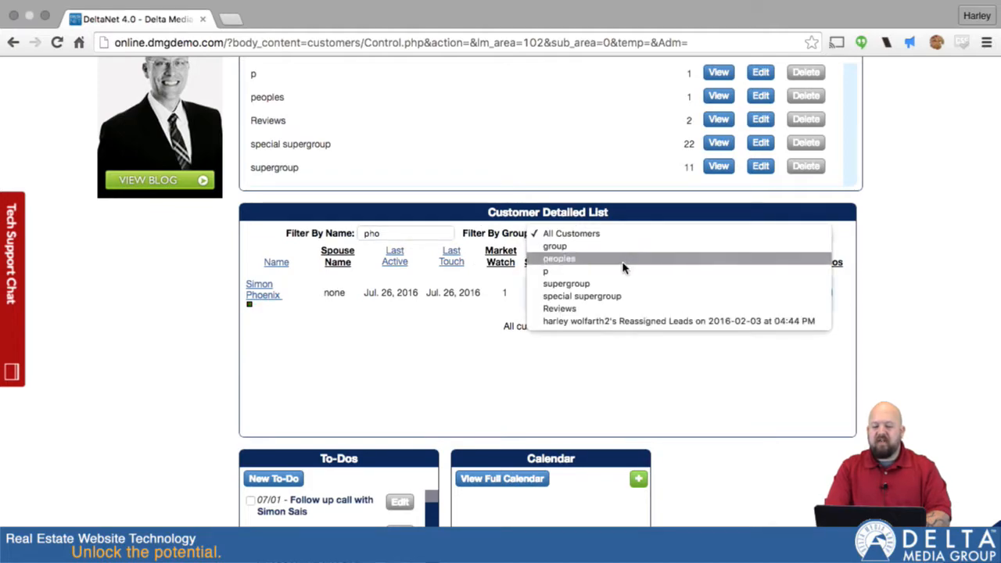
{"action": "left_click", "coordinate": [588, 300]}
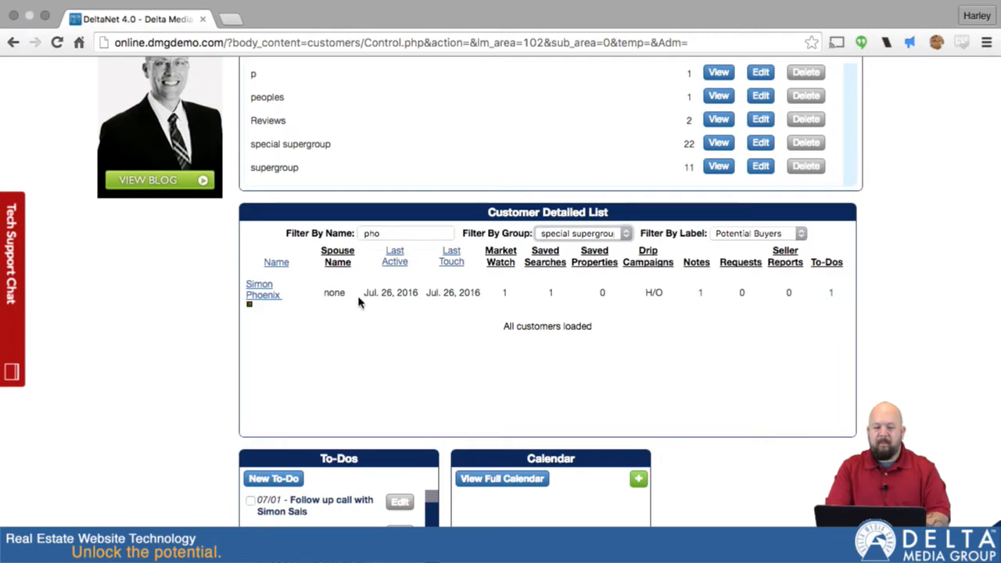
{"action": "scroll", "coordinate": [357, 301], "scroll_direction": "up", "scroll_amount": 3}
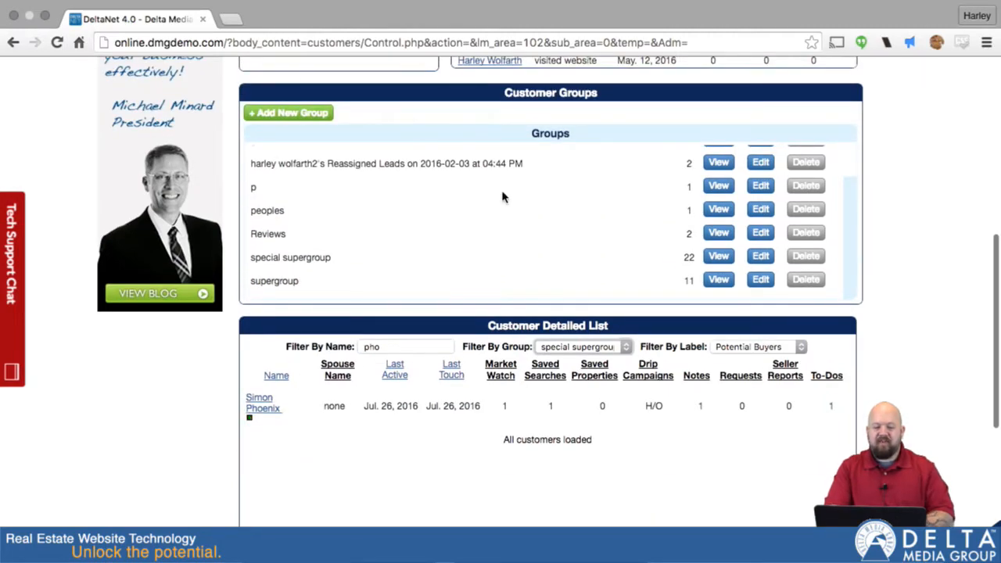
- Add a customer group named 'Test Group 2' under Customer Groups and dismiss the confirmation
{"action": "scroll", "coordinate": [494, 224], "scroll_direction": "up", "scroll_amount": 4}
{"action": "scroll", "coordinate": [491, 225], "scroll_direction": "down", "scroll_amount": 5}
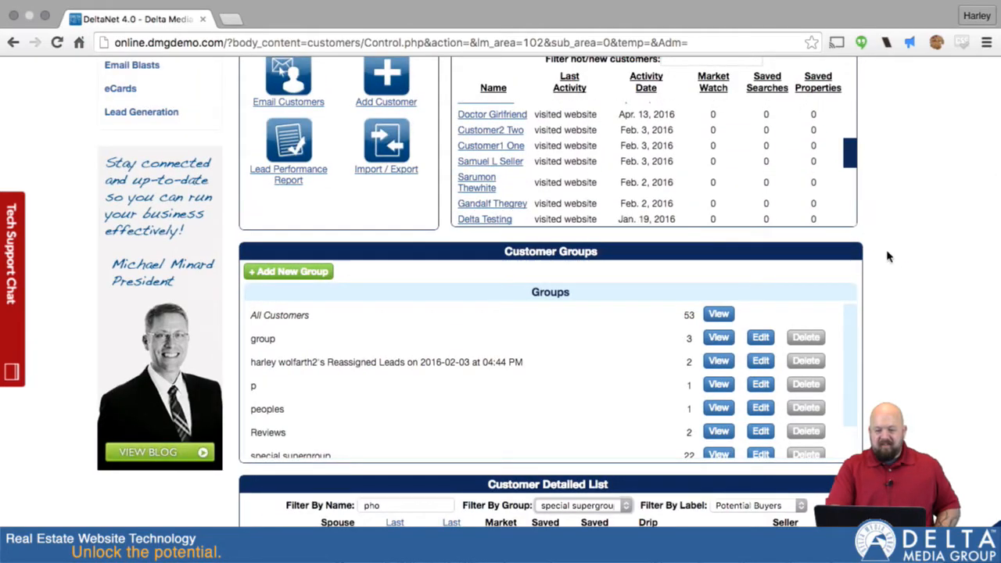
{"action": "scroll", "coordinate": [909, 270], "scroll_direction": "up", "scroll_amount": 7}
{"action": "scroll", "coordinate": [909, 270], "scroll_direction": "down", "scroll_amount": 1}
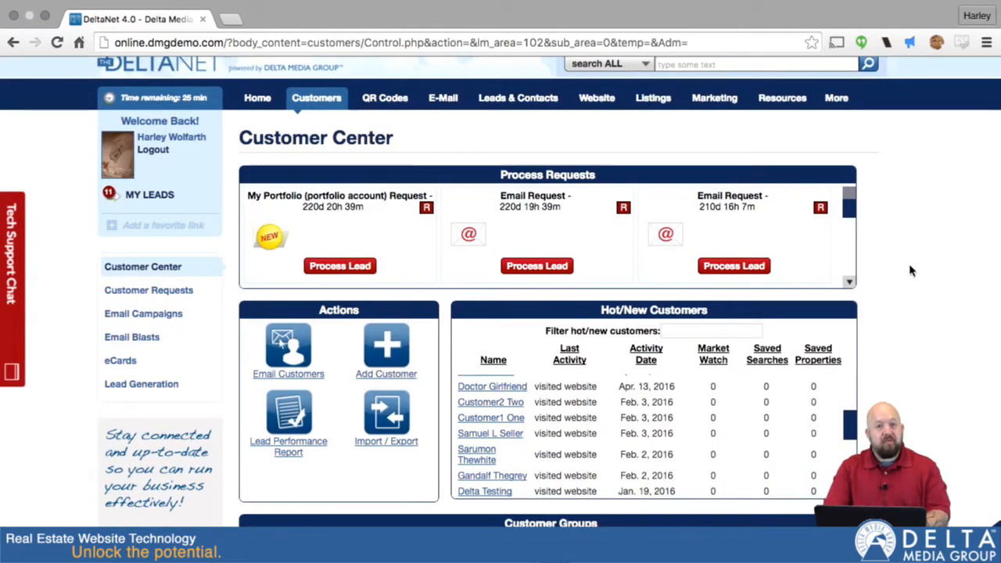
{"action": "scroll", "coordinate": [532, 311], "scroll_direction": "down", "scroll_amount": 10}
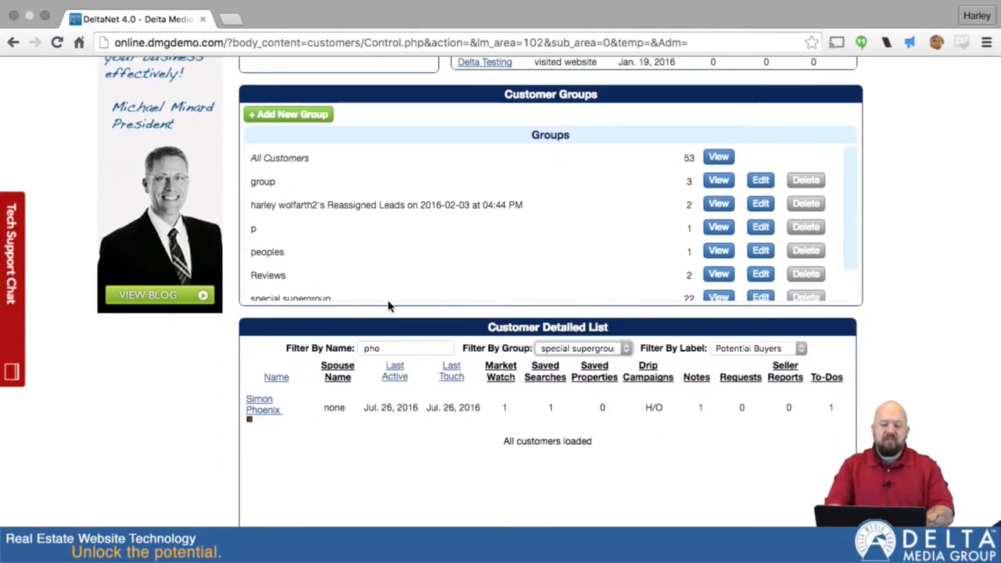
{"action": "scroll", "coordinate": [977, 169], "scroll_direction": "up", "scroll_amount": 9}
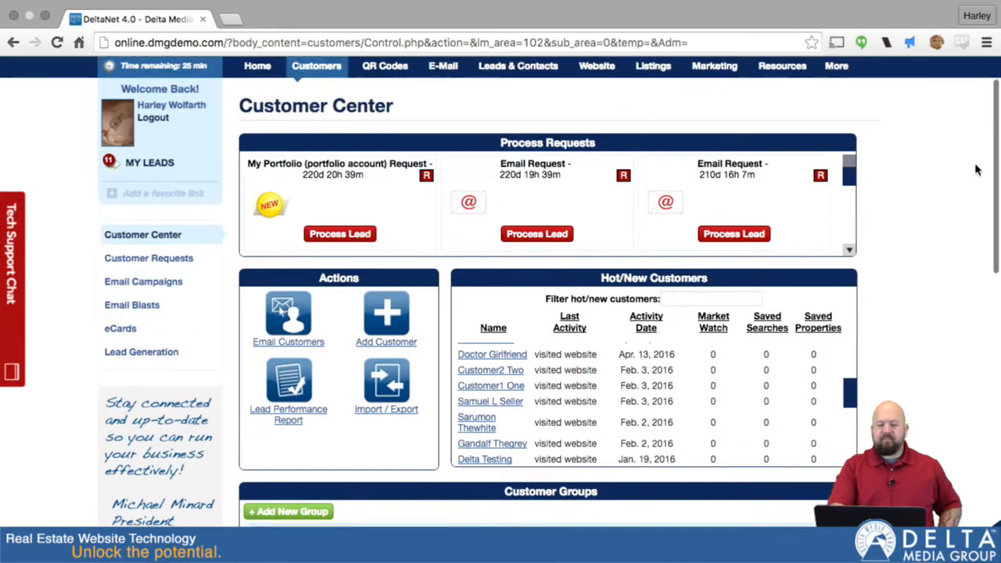
{"action": "scroll", "coordinate": [976, 169], "scroll_direction": "down", "scroll_amount": 3}
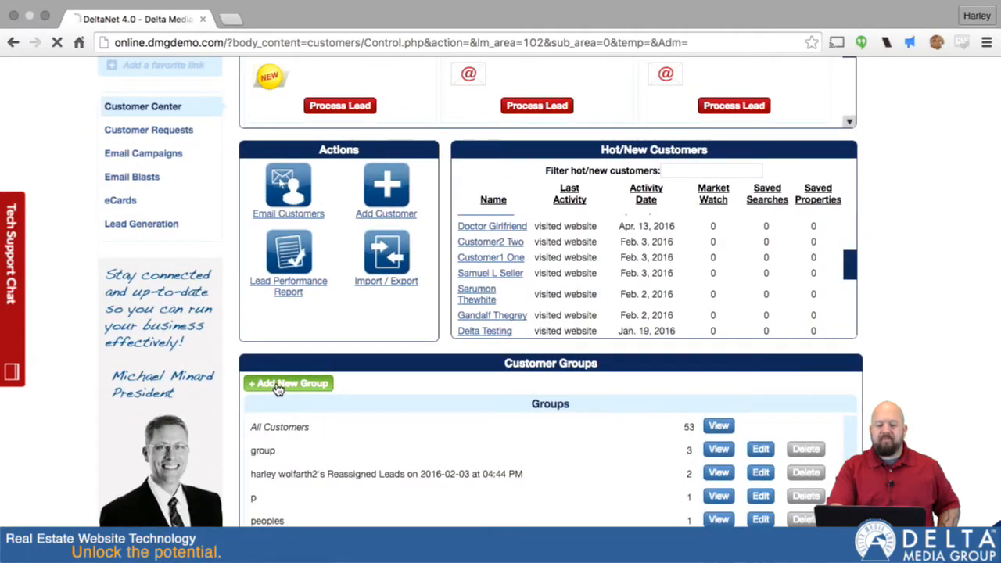
{"action": "left_click", "coordinate": [280, 384]}
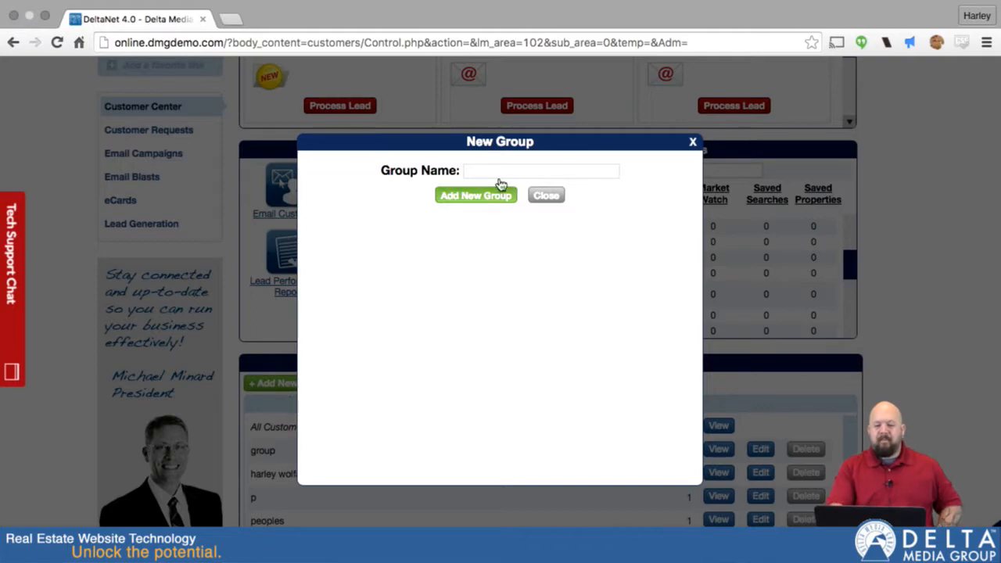
{"action": "left_click", "coordinate": [501, 168]}
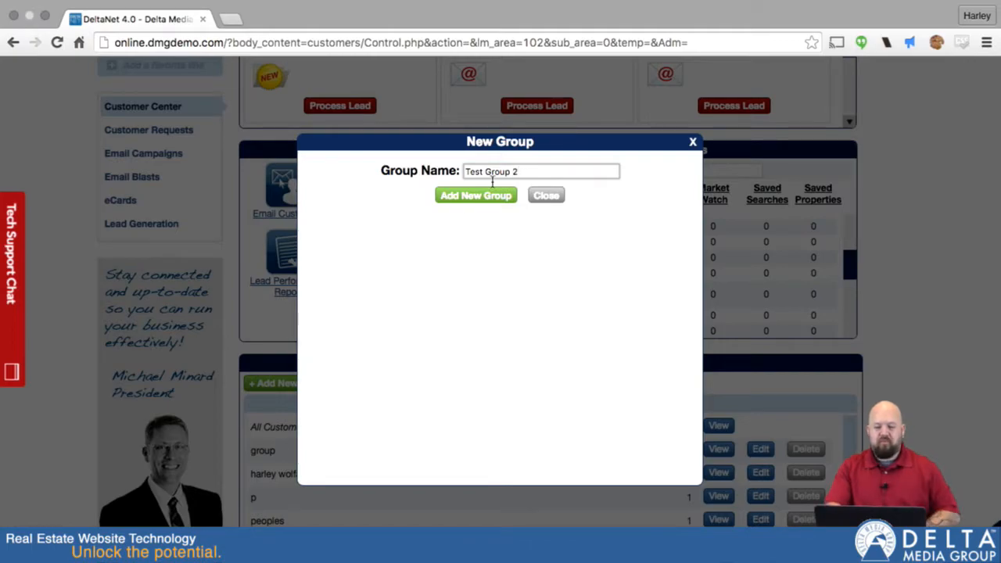
{"action": "left_click", "coordinate": [465, 196]}
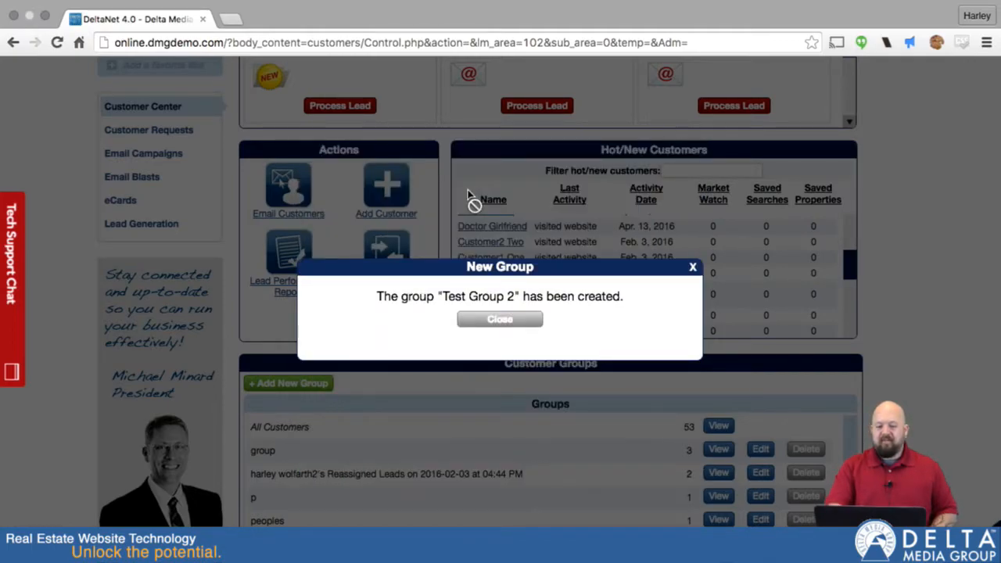
{"action": "left_click", "coordinate": [504, 318]}
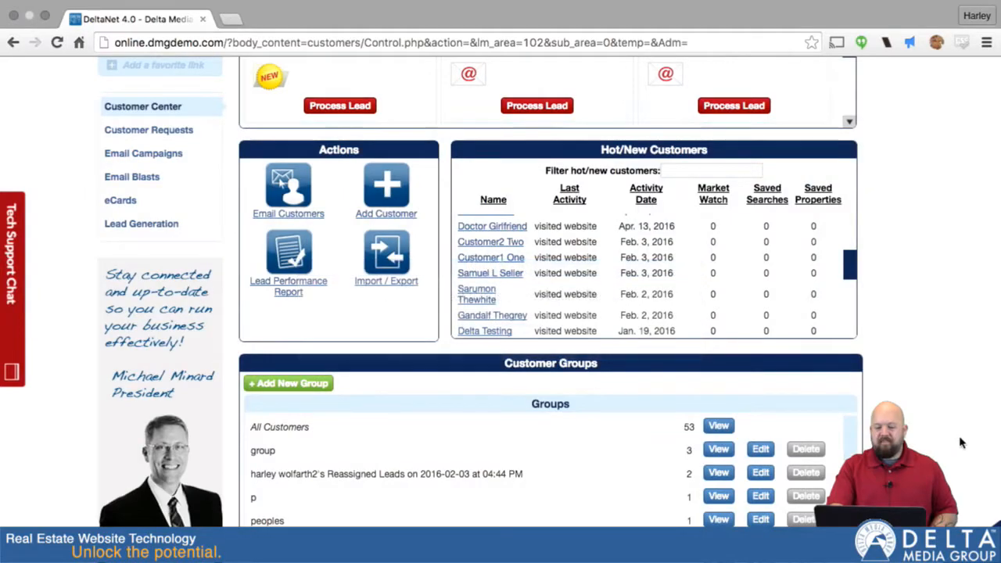
{"action": "scroll", "coordinate": [606, 441], "scroll_direction": "down", "scroll_amount": 3}
{"action": "scroll", "coordinate": [573, 371], "scroll_direction": "down", "scroll_amount": 5}
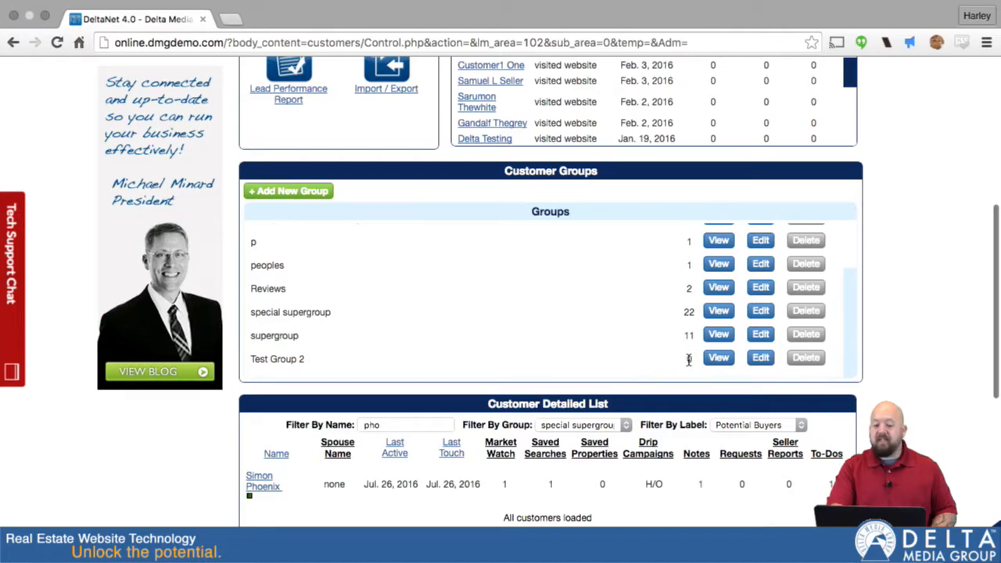
- Check that Test Group 2 has no members, then open the group for editing
{"action": "left_click", "coordinate": [719, 360]}
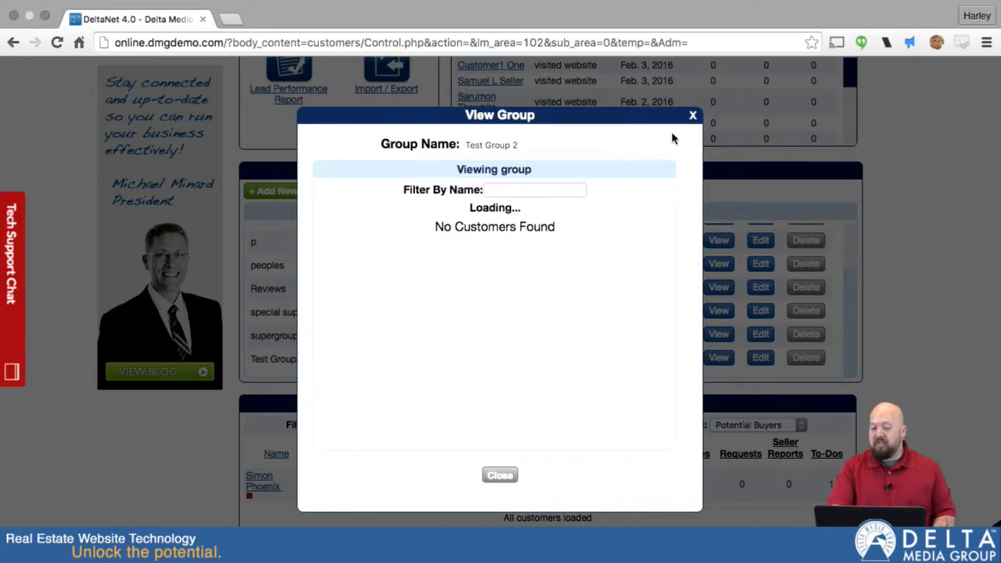
{"action": "left_click", "coordinate": [692, 118]}
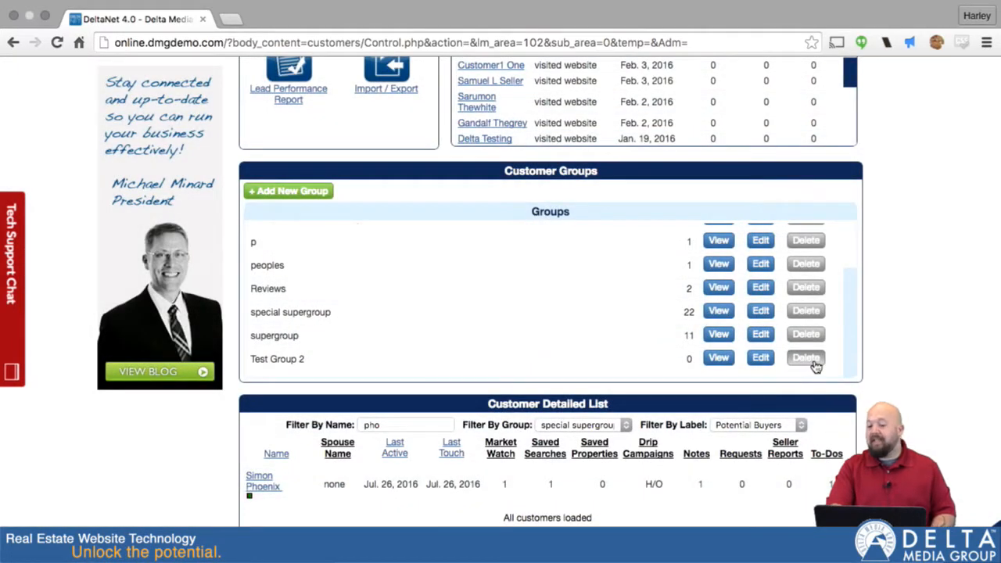
{"action": "left_click", "coordinate": [760, 358]}
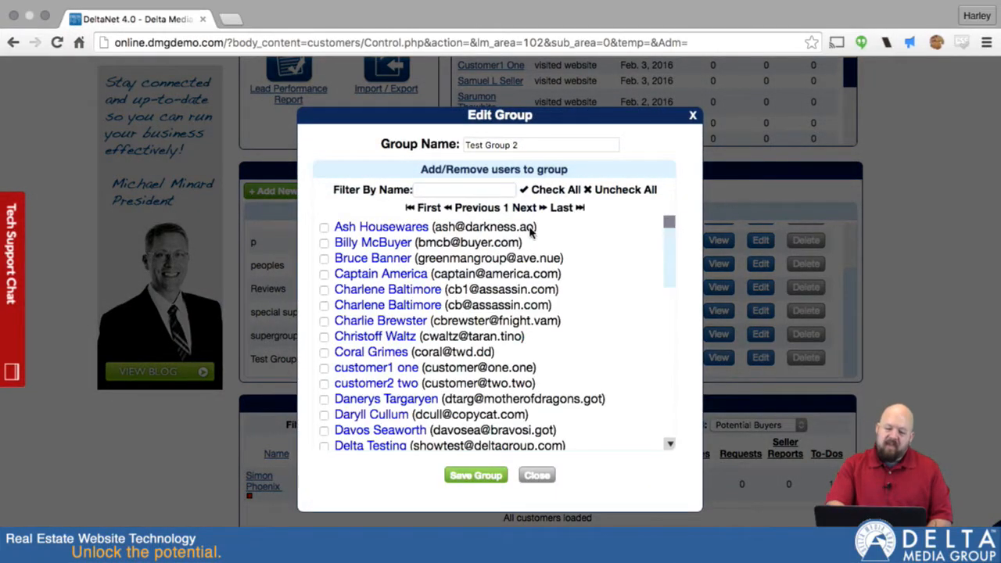
{"action": "scroll", "coordinate": [486, 388], "scroll_direction": "down", "scroll_amount": 3}
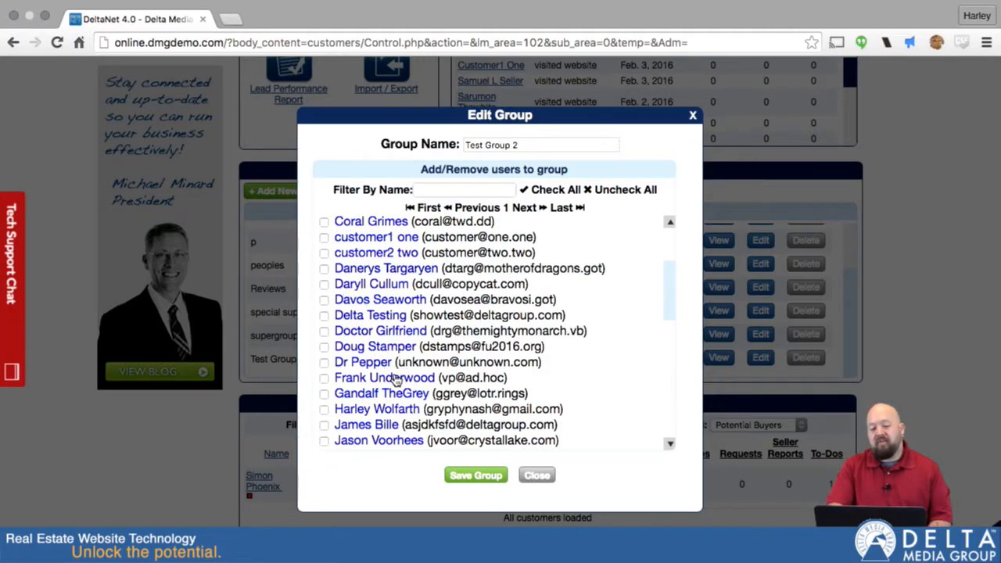
{"action": "scroll", "coordinate": [393, 374], "scroll_direction": "down", "scroll_amount": 5}
{"action": "scroll", "coordinate": [394, 376], "scroll_direction": "up", "scroll_amount": 8}
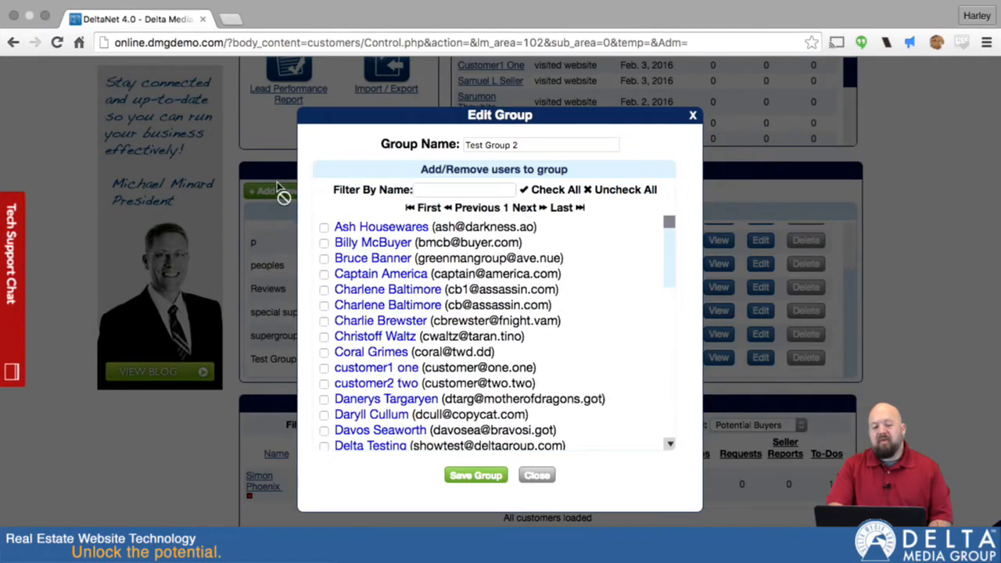
- Tick the customers to include and save Test Group 2, bringing it to 5 members
{"action": "left_click", "coordinate": [324, 306]}
{"action": "left_click", "coordinate": [324, 400]}
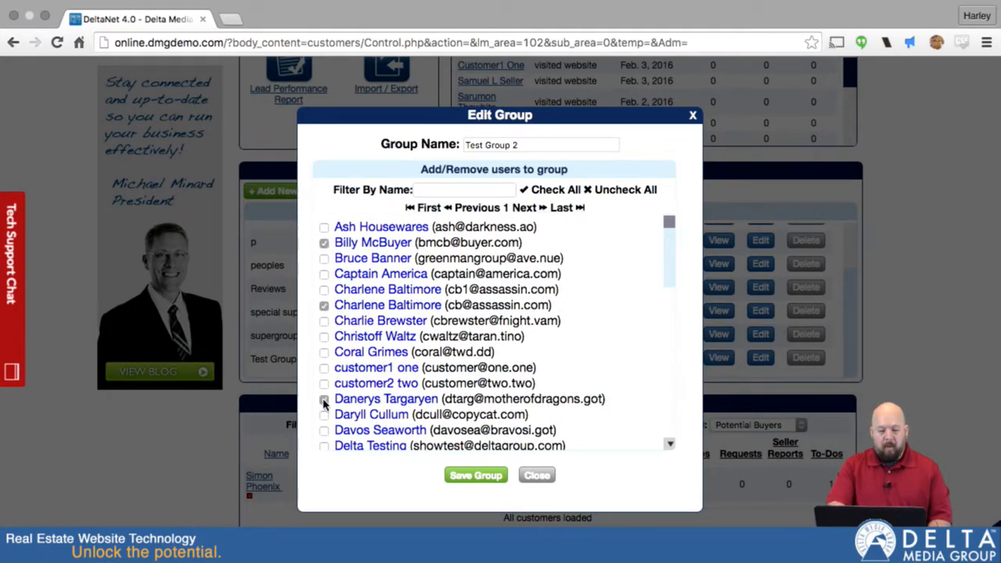
{"action": "scroll", "coordinate": [324, 391], "scroll_direction": "down", "scroll_amount": 3}
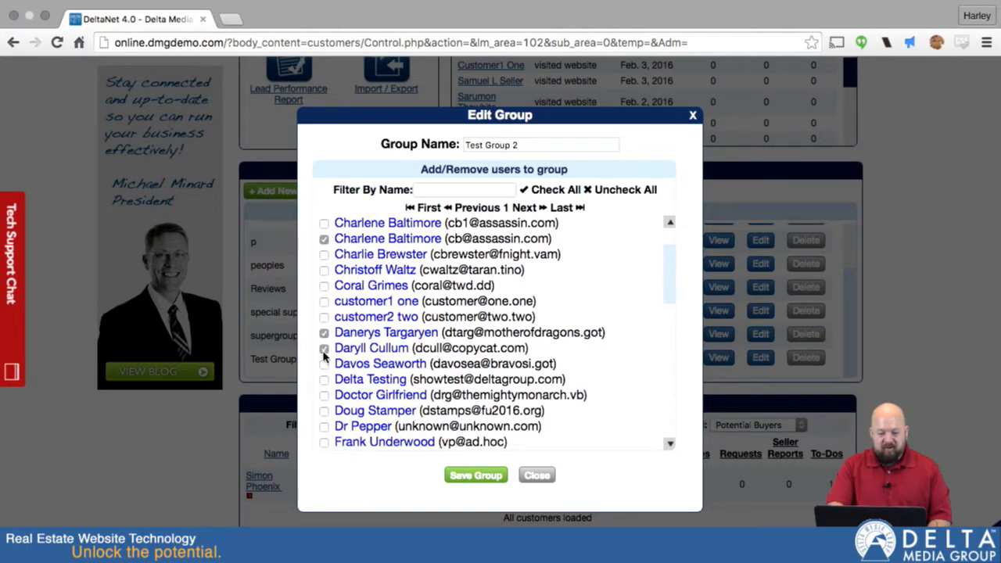
{"action": "scroll", "coordinate": [325, 363], "scroll_direction": "down", "scroll_amount": 1}
{"action": "left_click", "coordinate": [472, 478]}
{"action": "left_click", "coordinate": [493, 321]}
{"action": "scroll", "coordinate": [547, 336], "scroll_direction": "down", "scroll_amount": 4}
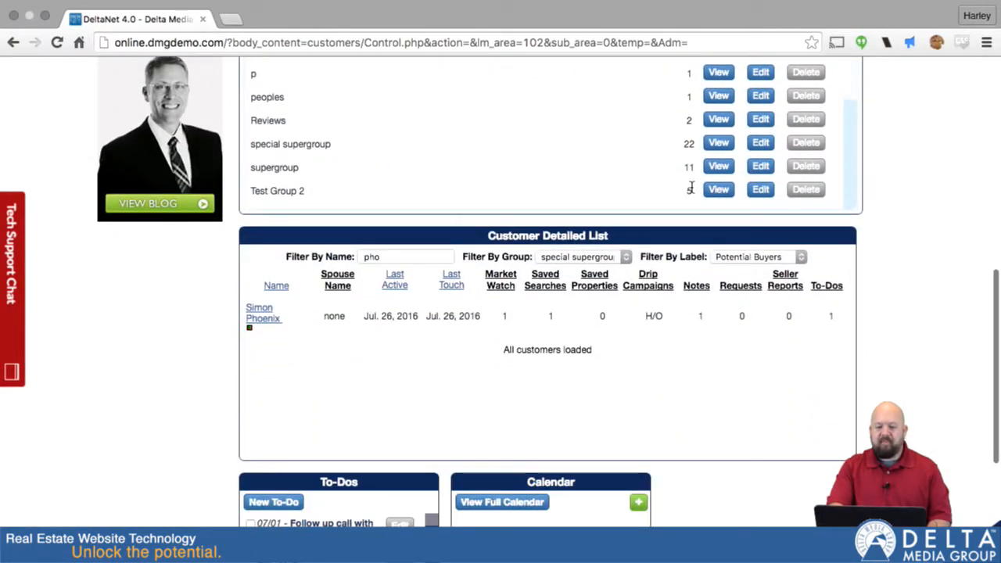
{"action": "left_click", "coordinate": [717, 190]}
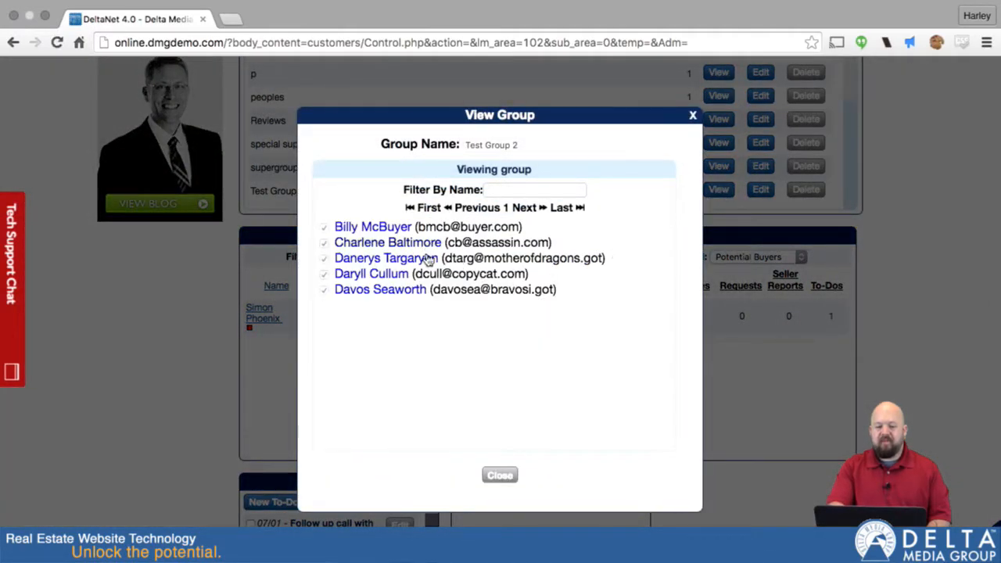
{"action": "left_click", "coordinate": [693, 115]}
{"action": "left_click", "coordinate": [760, 190]}
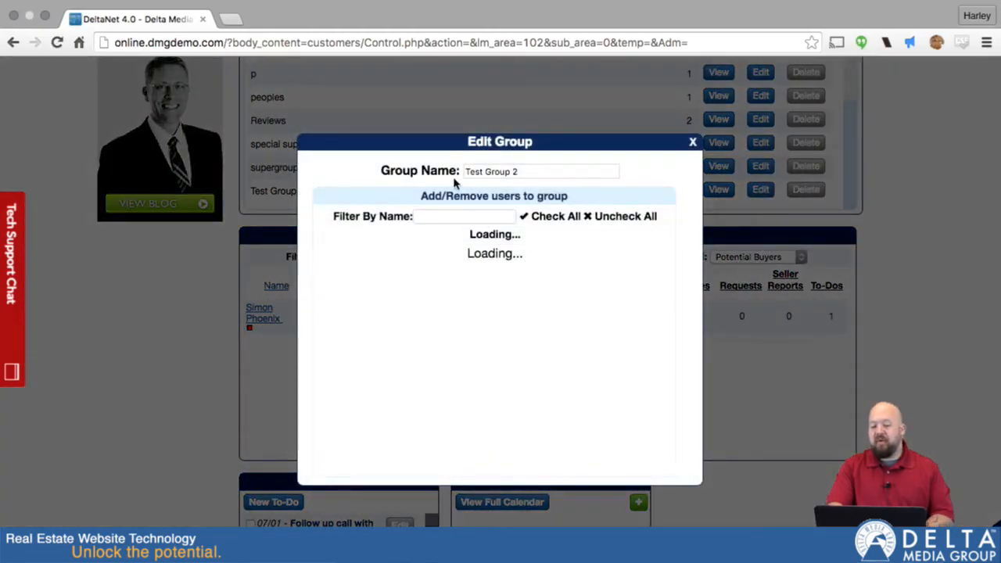
{"action": "triple_click", "coordinate": [521, 143]}
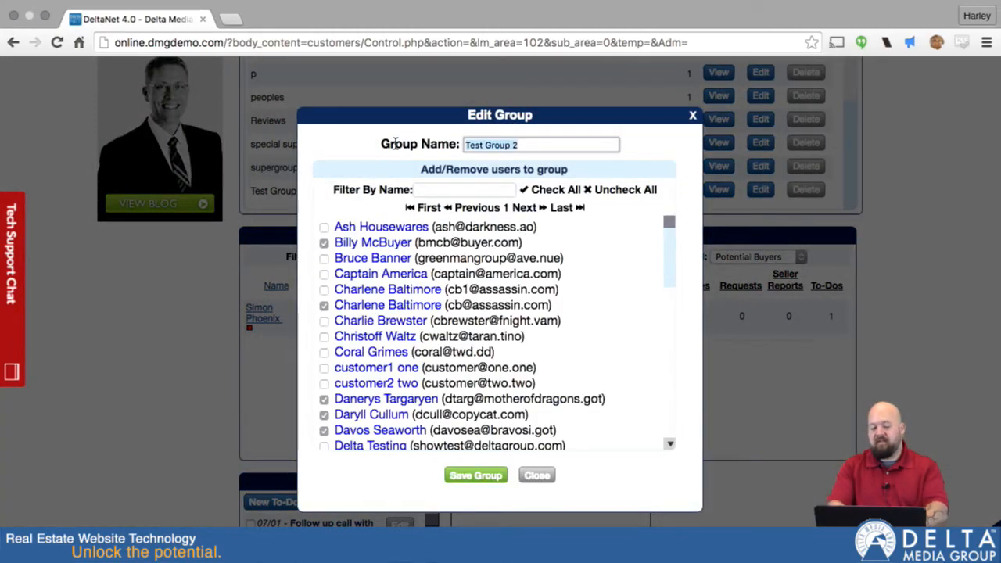
{"action": "type", "text": "phoenix"}
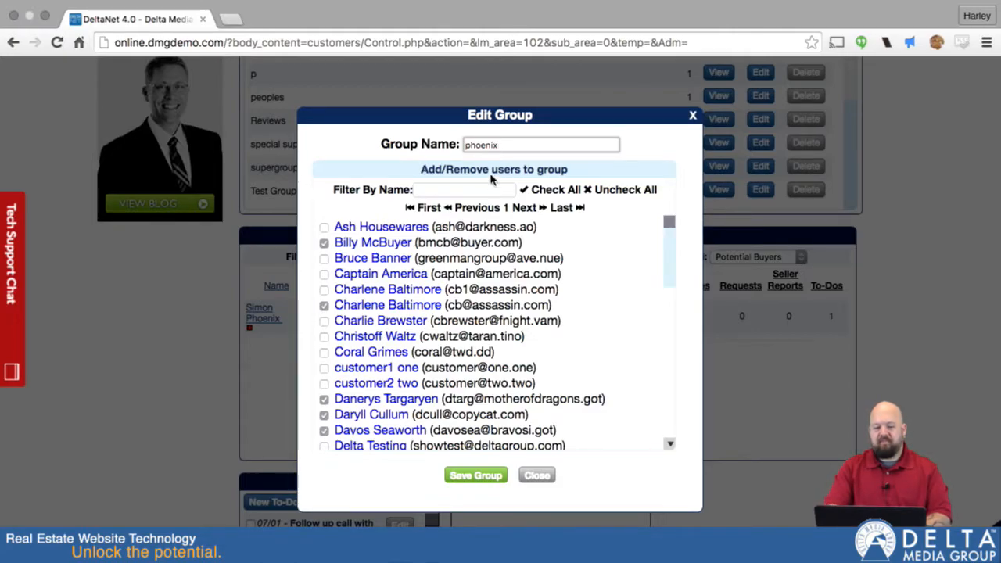
{"action": "left_click_drag", "start_coordinate": [506, 144], "coordinate": [466, 144]}
{"action": "key", "text": "BackSpace"}
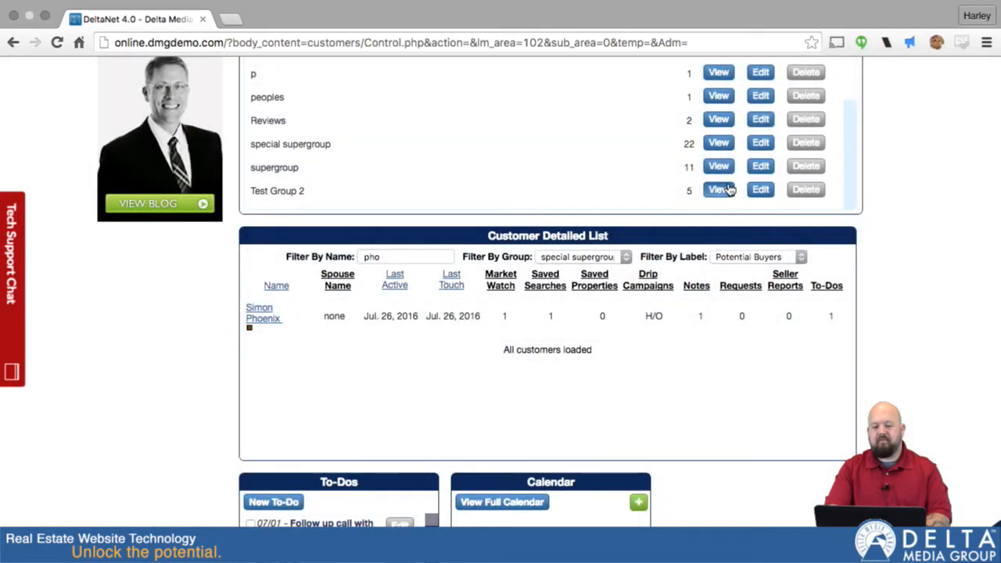
- Filter Test Group 2's editor by the customer's name, tick them, and save for 6 members
{"action": "left_click", "coordinate": [759, 190]}
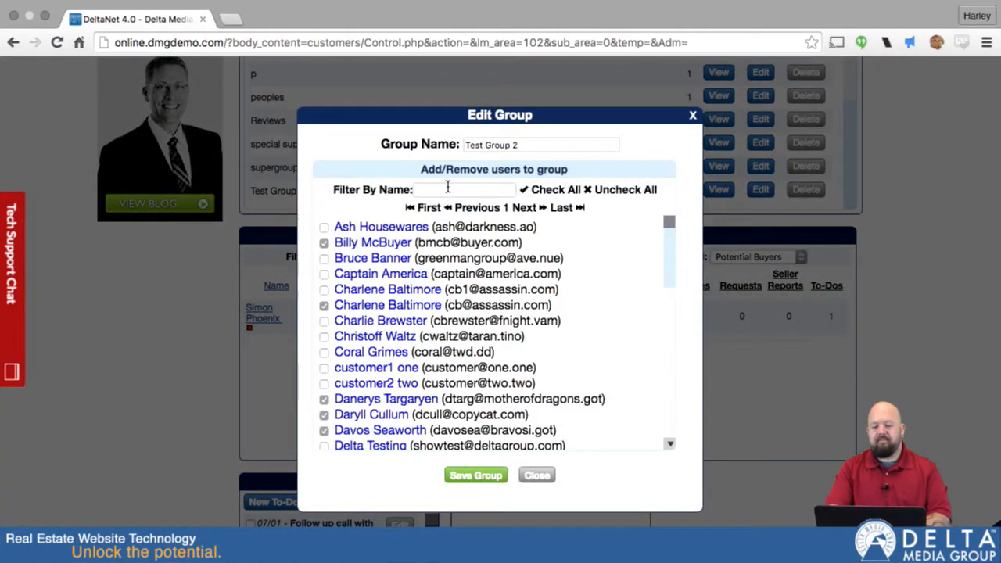
{"action": "left_click", "coordinate": [447, 190]}
{"action": "type", "text": "phon"}
{"action": "type", "text": "e"}
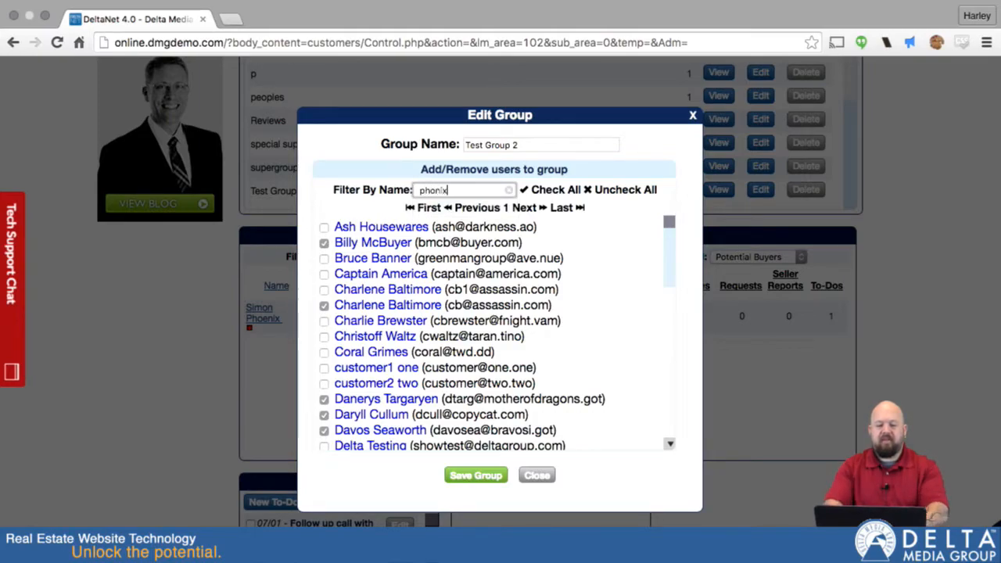
{"action": "key", "text": "BackSpace"}
{"action": "key", "text": "BackSpace"}
{"action": "key", "text": "BackSpace"}
{"action": "type", "text": "oe"}
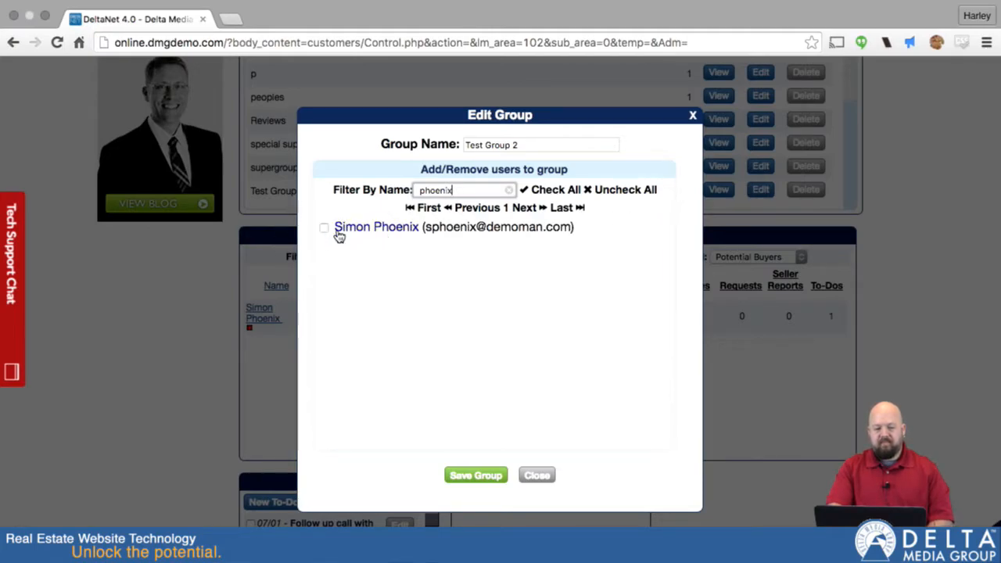
{"action": "left_click", "coordinate": [324, 228]}
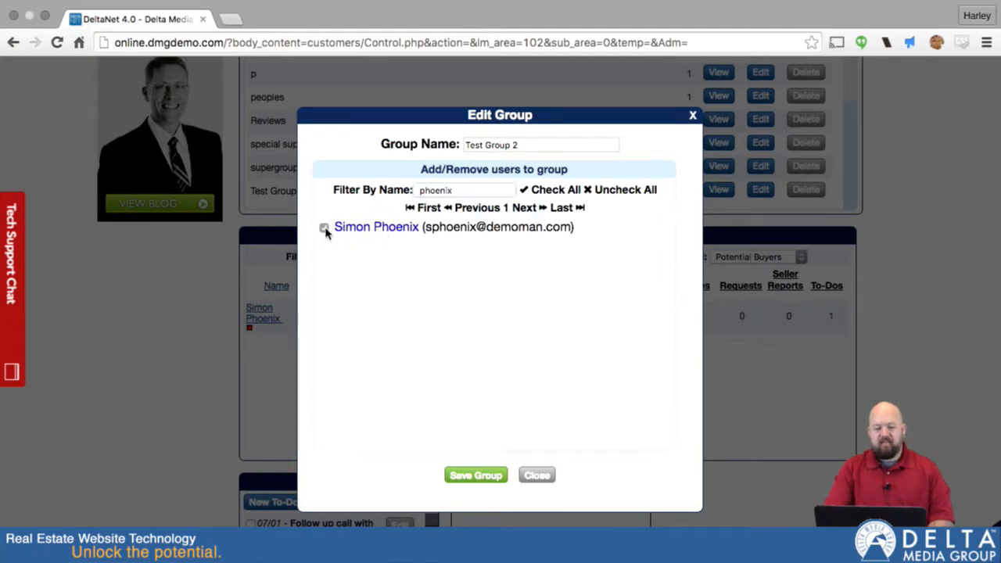
{"action": "left_click", "coordinate": [476, 476]}
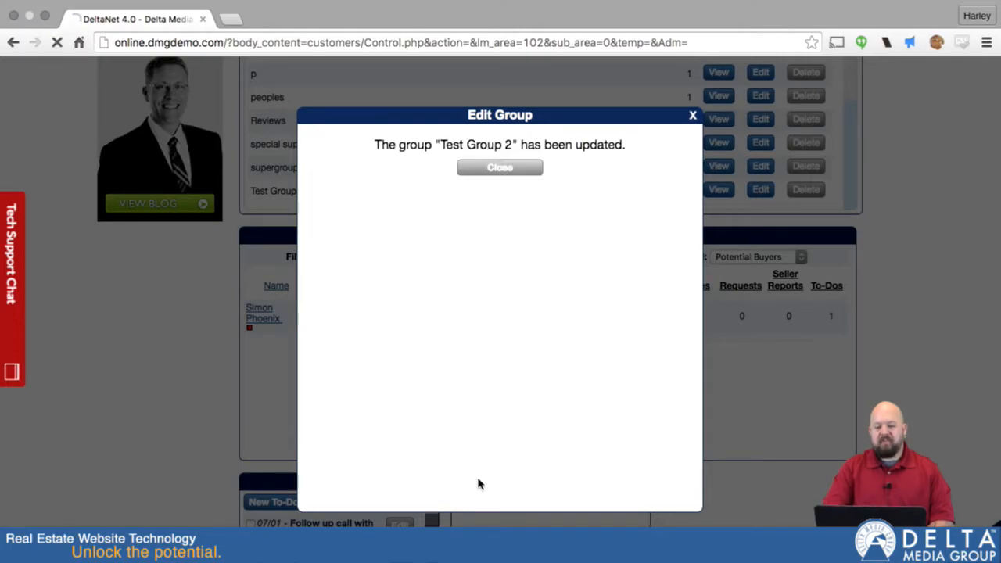
{"action": "left_click", "coordinate": [498, 321]}
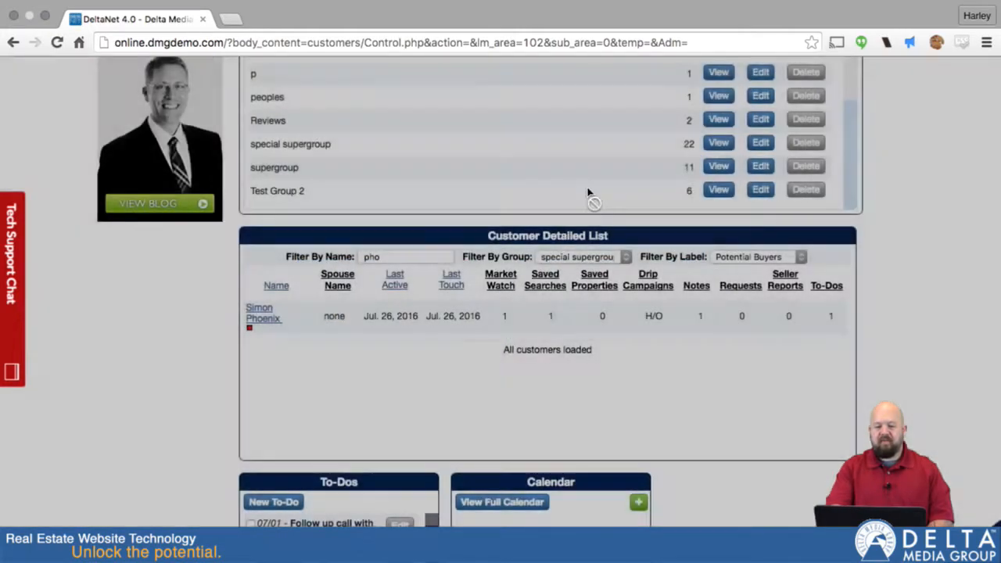
{"action": "scroll", "coordinate": [652, 153], "scroll_direction": "up", "scroll_amount": 3}
{"action": "scroll", "coordinate": [652, 154], "scroll_direction": "down", "scroll_amount": 3}
{"action": "scroll", "coordinate": [652, 153], "scroll_direction": "down", "scroll_amount": 1}
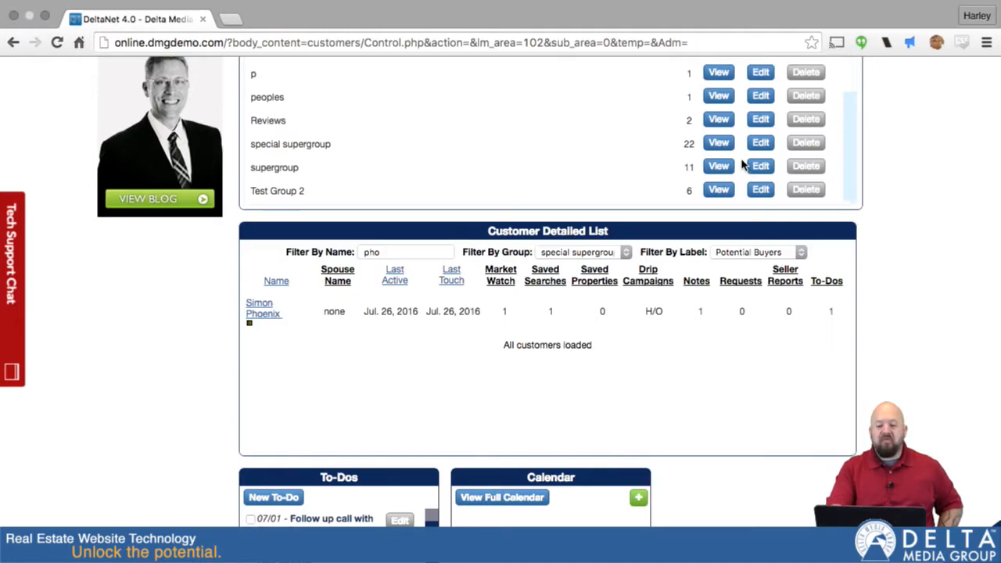
{"action": "scroll", "coordinate": [743, 162], "scroll_direction": "down", "scroll_amount": 1}
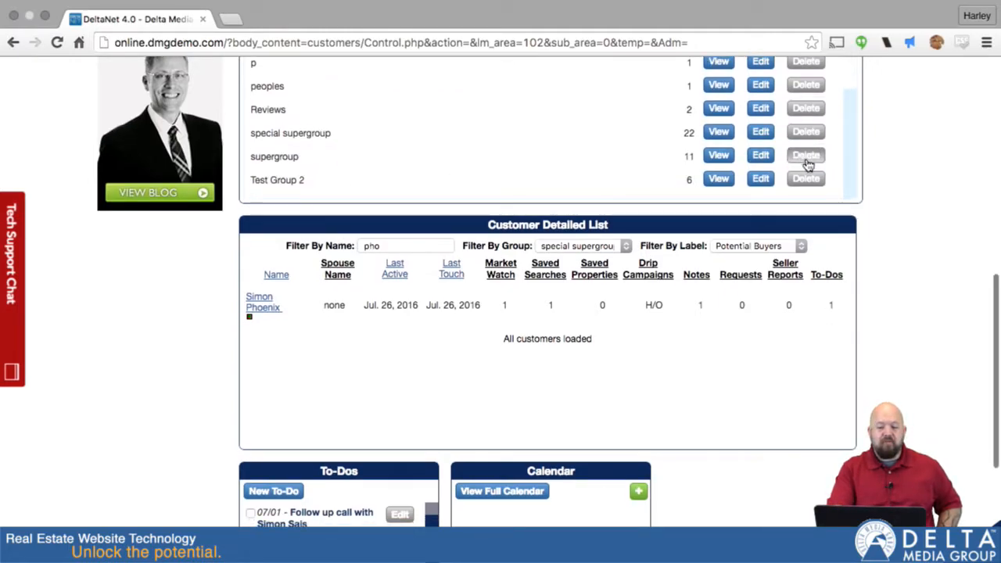
- Delete the Test Group 2 row and confirm, leaving All Customers at 53
{"action": "left_click", "coordinate": [813, 179]}
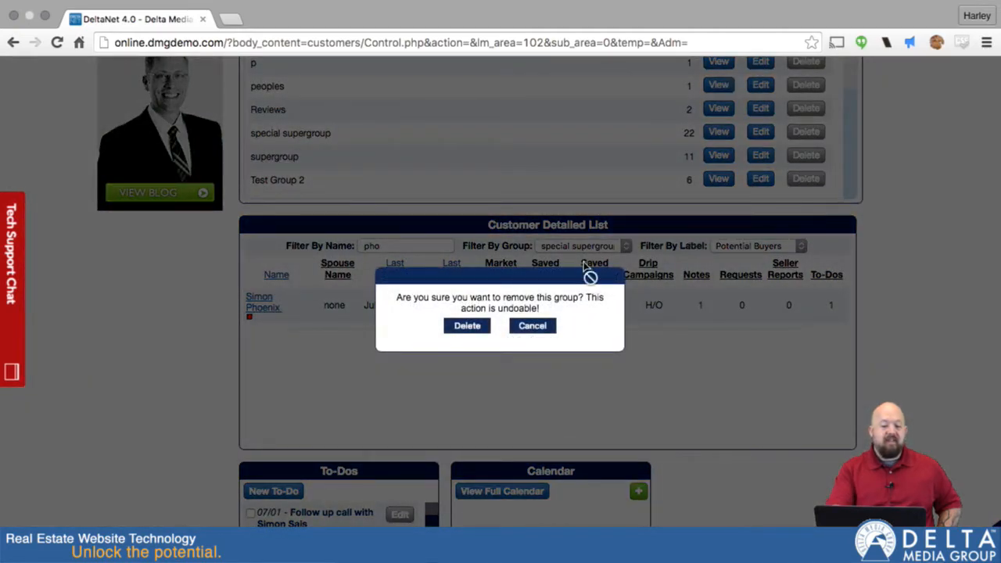
{"action": "left_click", "coordinate": [462, 330]}
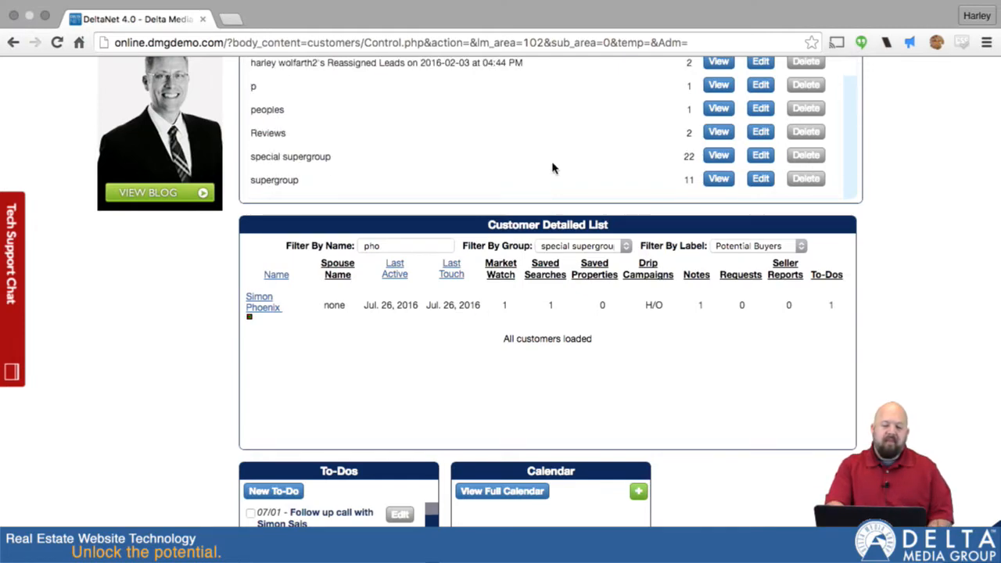
{"action": "scroll", "coordinate": [553, 168], "scroll_direction": "down", "scroll_amount": 1}
{"action": "scroll", "coordinate": [553, 168], "scroll_direction": "up", "scroll_amount": 2}
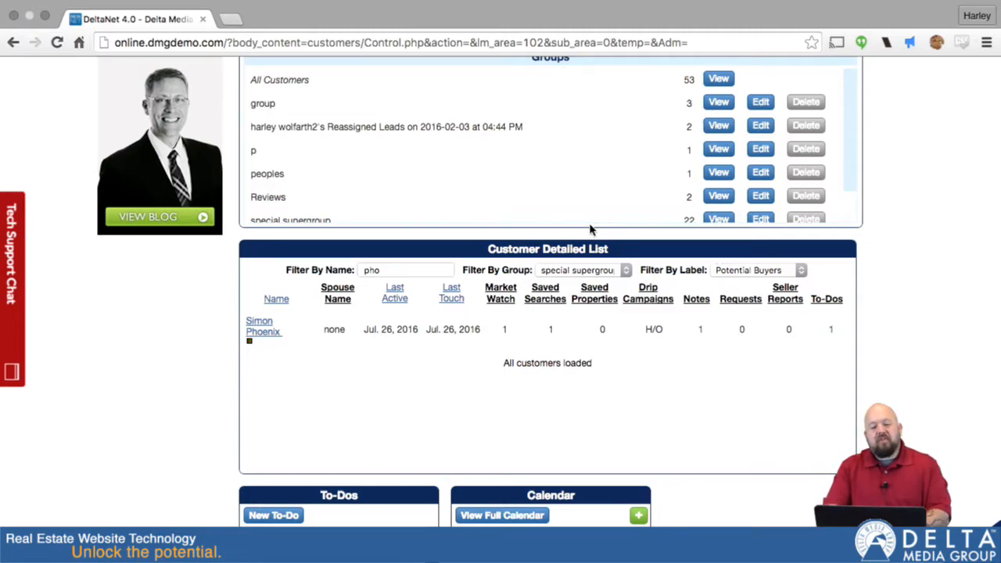
{"action": "scroll", "coordinate": [591, 229], "scroll_direction": "down", "scroll_amount": 1}
{"action": "scroll", "coordinate": [590, 229], "scroll_direction": "up", "scroll_amount": 3}
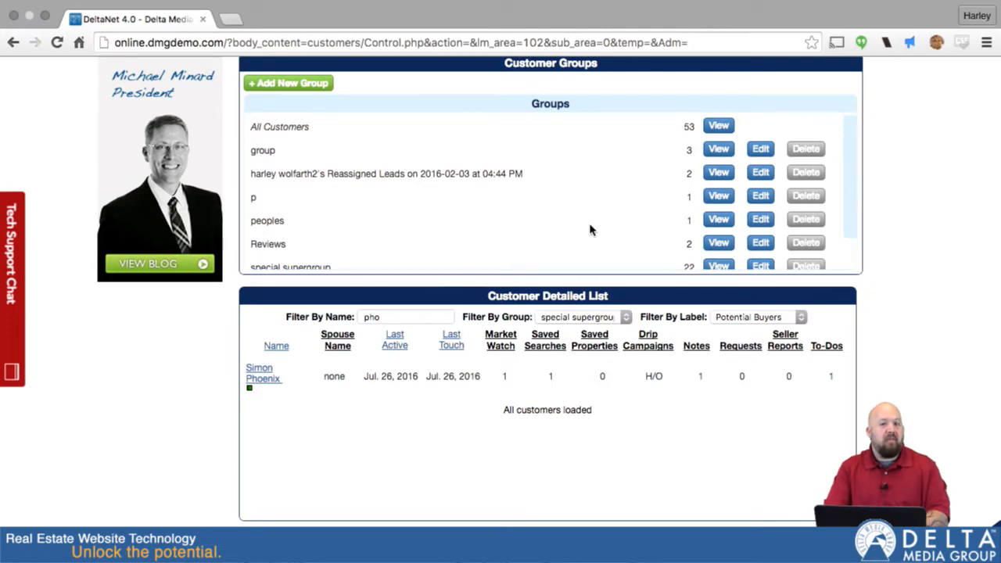
{"action": "scroll", "coordinate": [590, 229], "scroll_direction": "down", "scroll_amount": 2}
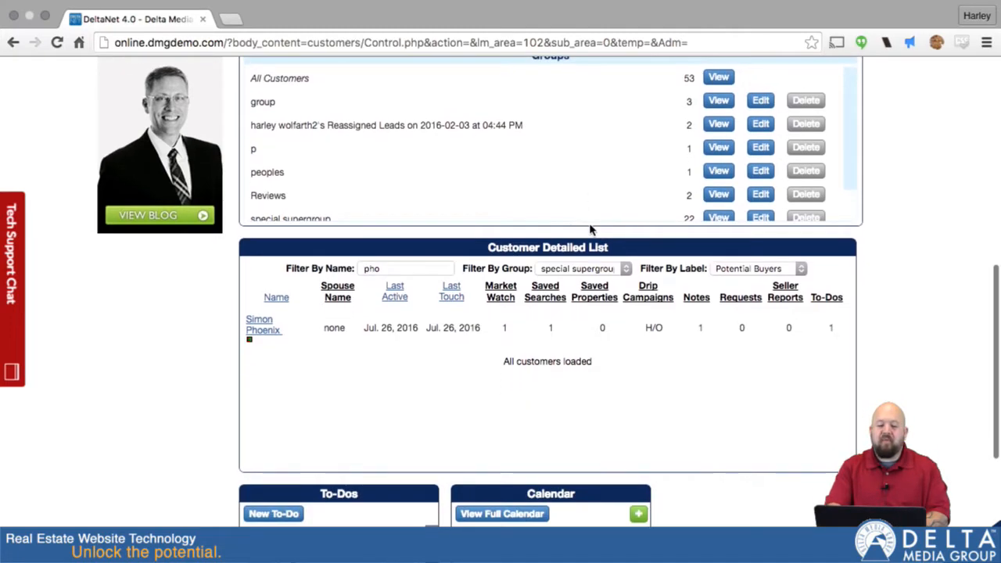
{"action": "scroll", "coordinate": [350, 218], "scroll_direction": "down", "scroll_amount": 1}
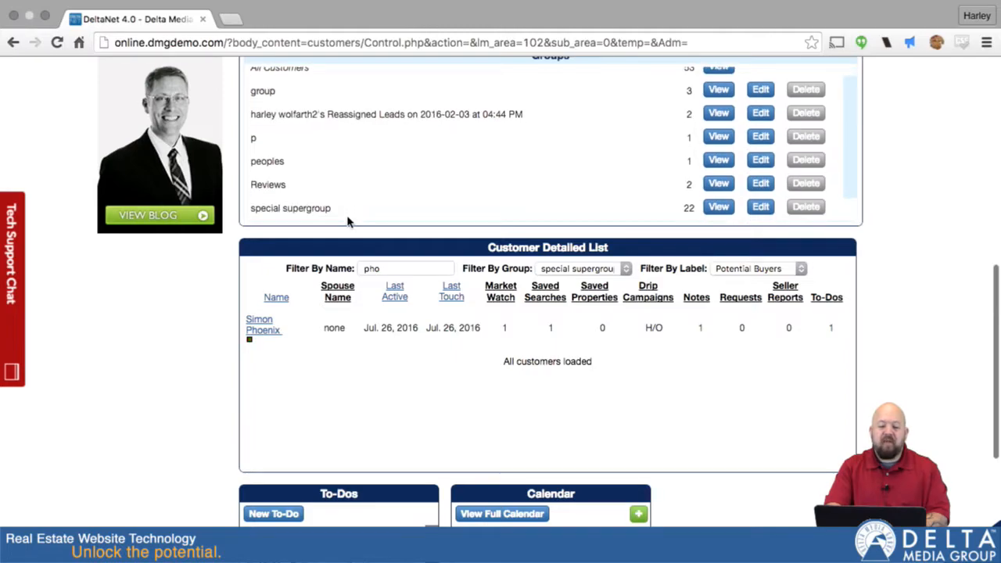
{"action": "scroll", "coordinate": [461, 137], "scroll_direction": "up", "scroll_amount": 5}
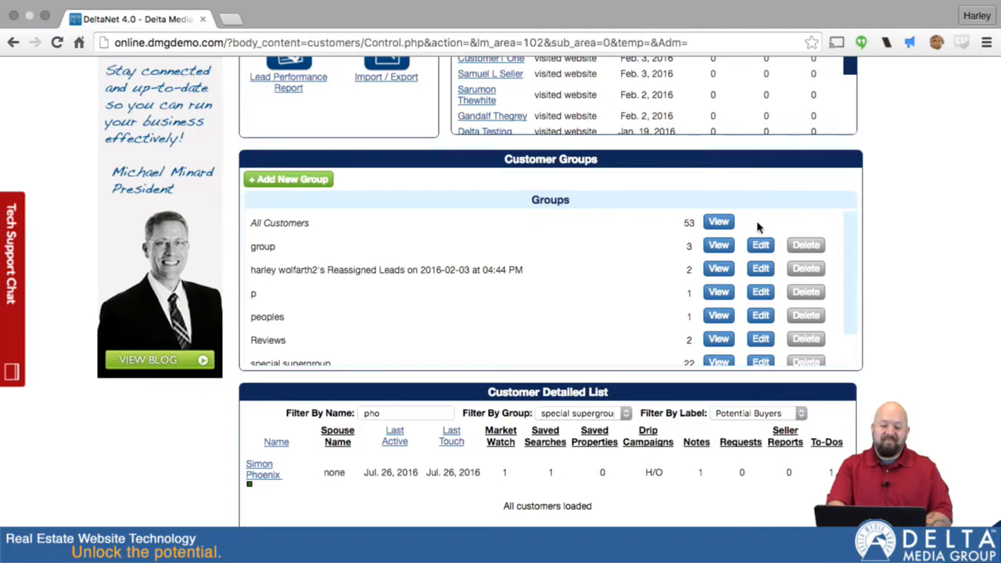
{"action": "scroll", "coordinate": [759, 226], "scroll_direction": "up", "scroll_amount": 5}
{"action": "scroll", "coordinate": [903, 146], "scroll_direction": "up", "scroll_amount": 10}
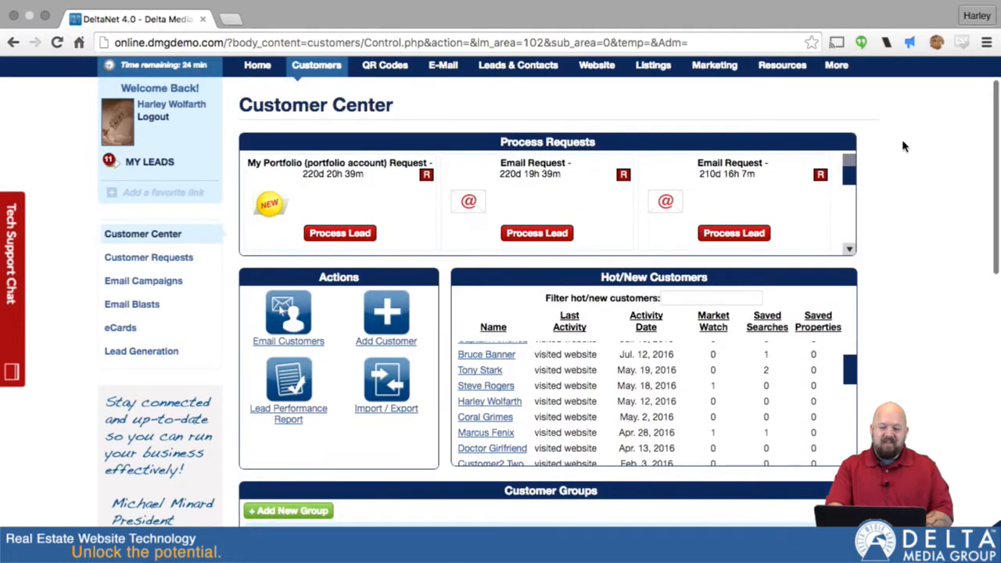
{"action": "scroll", "coordinate": [903, 146], "scroll_direction": "down", "scroll_amount": 4}
{"action": "scroll", "coordinate": [903, 147], "scroll_direction": "down", "scroll_amount": 1}
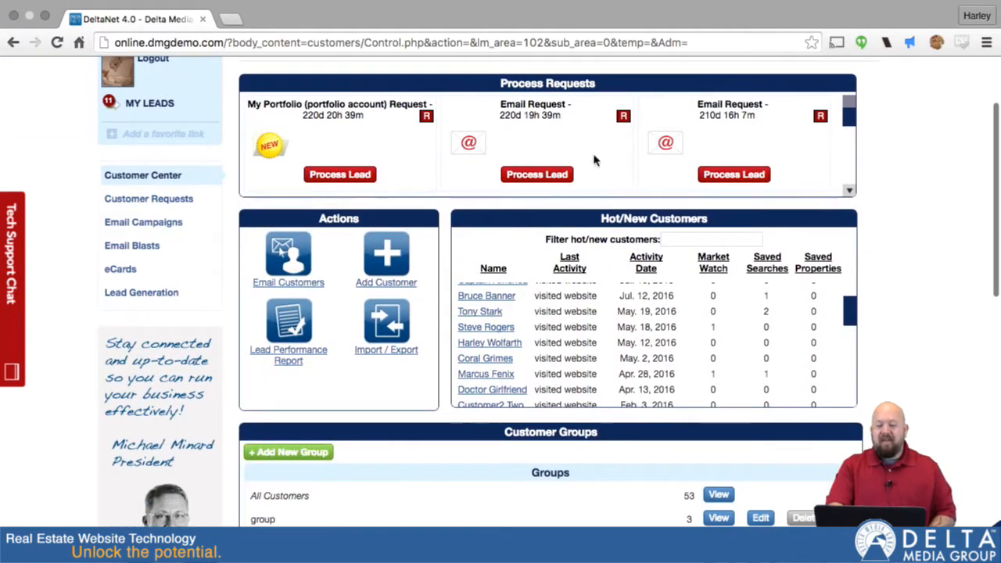
- Open the Import/Export Customers choices and switch to the desktop showing samplecontactlist.csv
{"action": "left_click", "coordinate": [388, 331]}
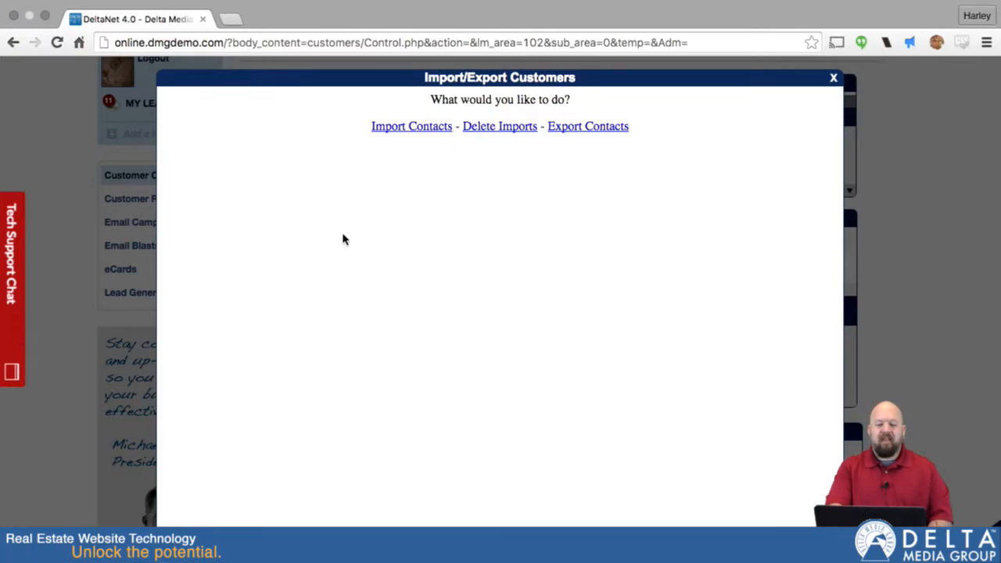
{"action": "key", "text": "ctrl+Left"}
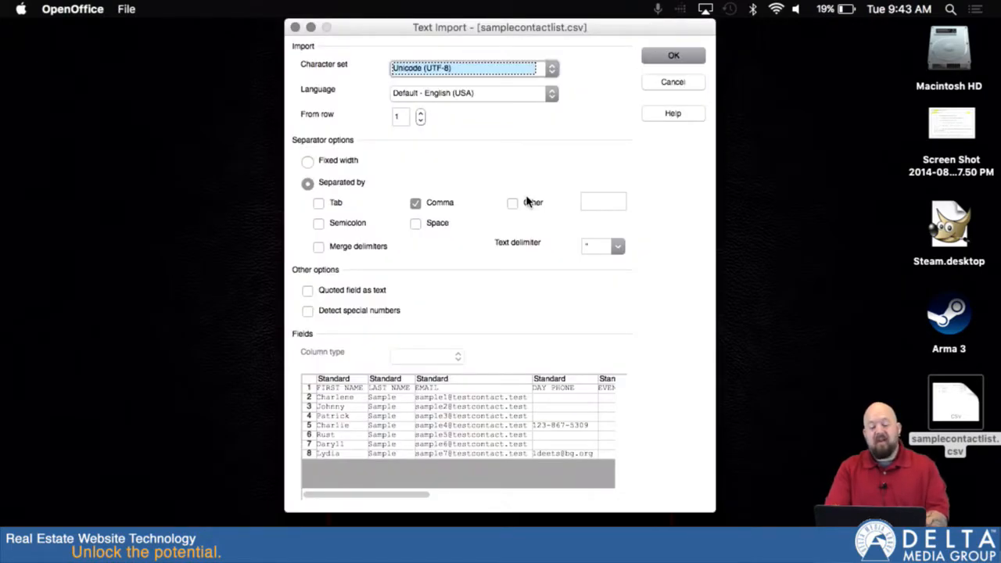
- Open samplecontactlist.csv with comma-separated import settings and bring up File > Save As
{"action": "left_click", "coordinate": [674, 56]}
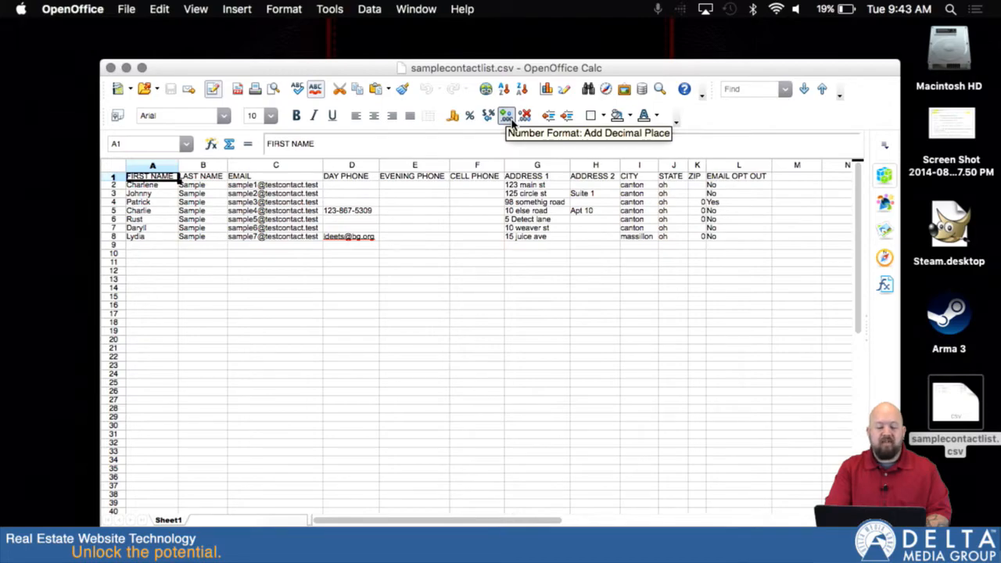
{"action": "left_click_drag", "start_coordinate": [509, 68], "coordinate": [499, 49]}
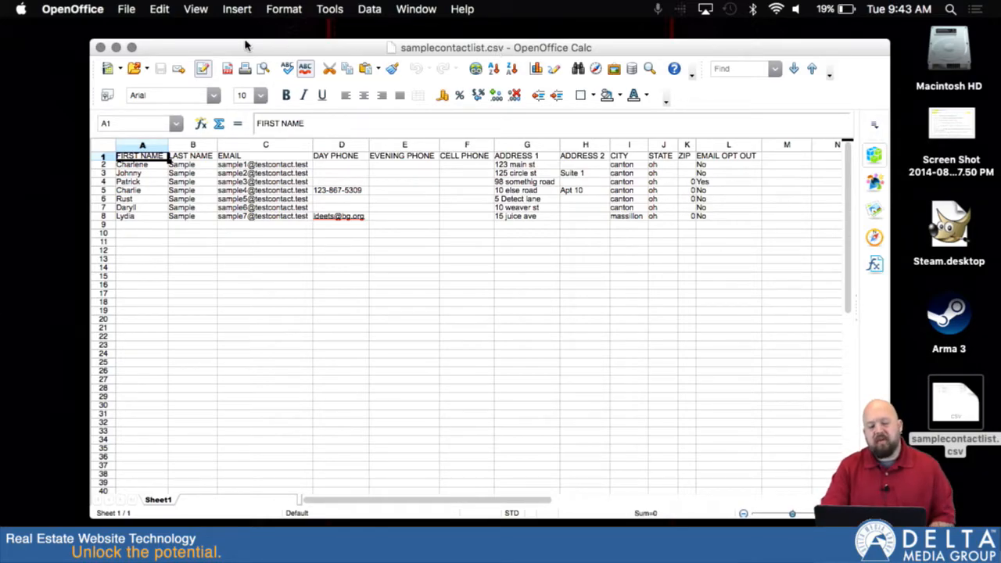
{"action": "left_click", "coordinate": [127, 10]}
{"action": "left_click", "coordinate": [157, 136]}
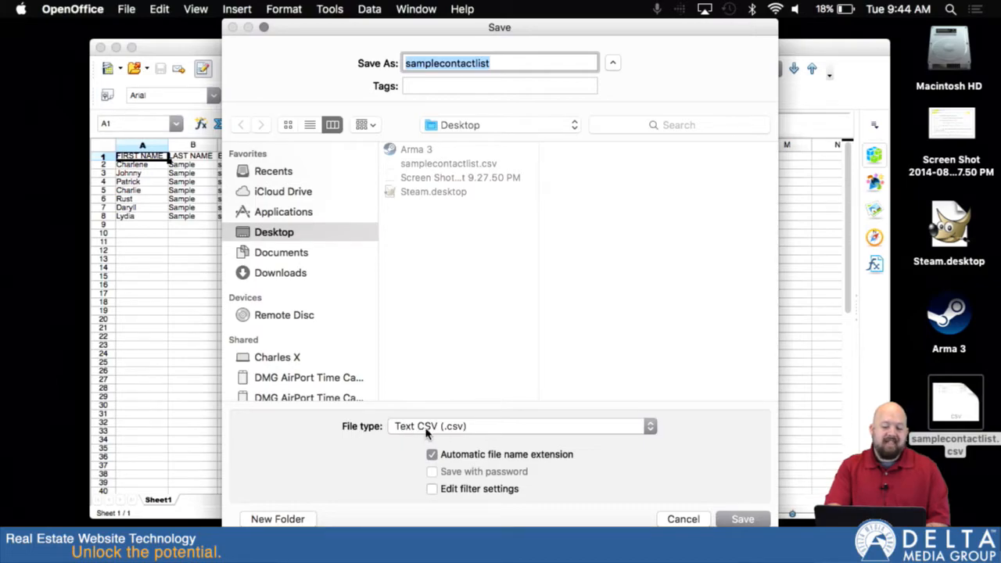
- Overwrite samplecontactlist.csv as Text CSV with UTF-8, comma-delimited export settings, then return to DeltaNet
{"action": "left_click", "coordinate": [648, 427]}
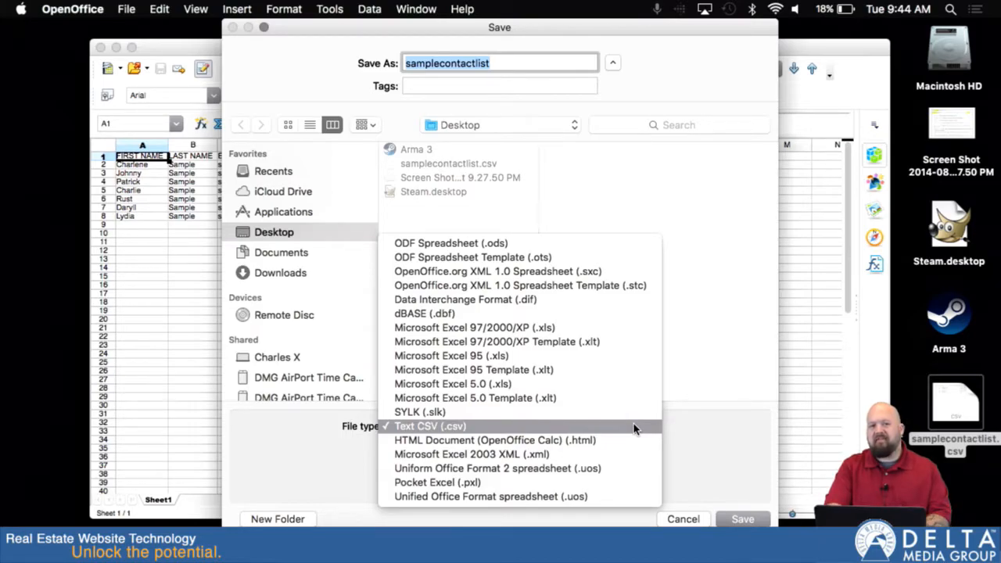
{"action": "left_click", "coordinate": [634, 427]}
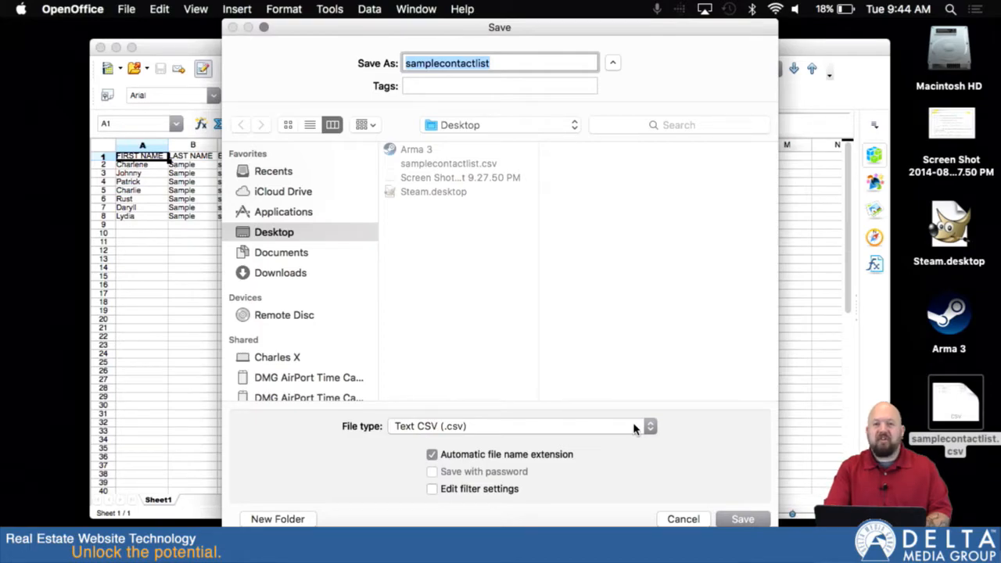
{"action": "left_click", "coordinate": [432, 488]}
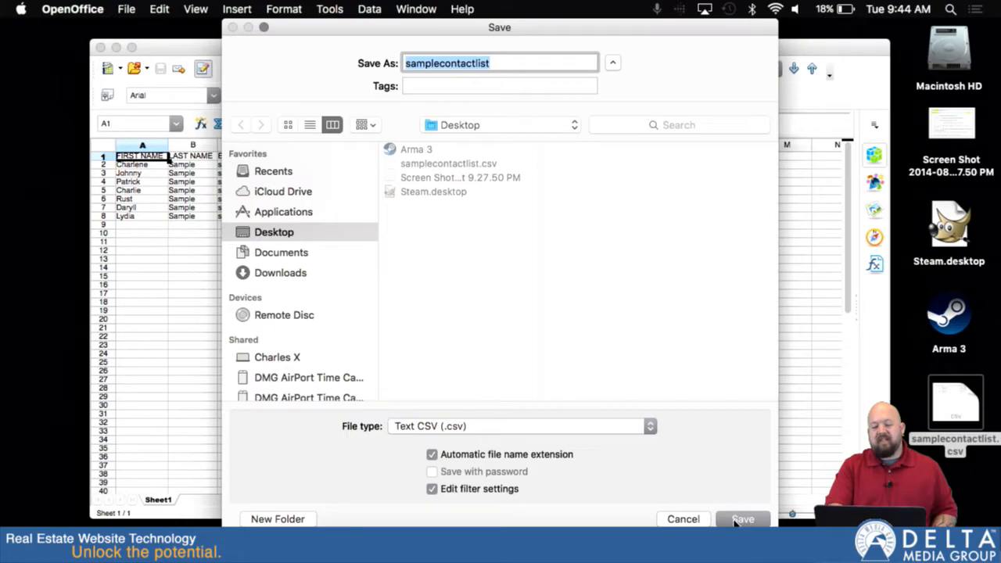
{"action": "left_click", "coordinate": [734, 519]}
{"action": "left_click", "coordinate": [606, 130]}
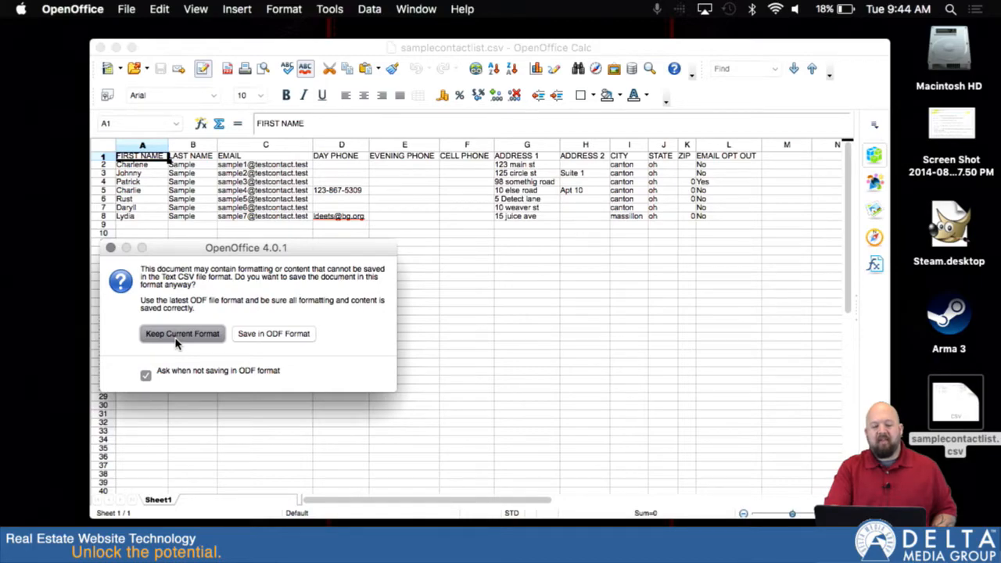
{"action": "left_click", "coordinate": [179, 335]}
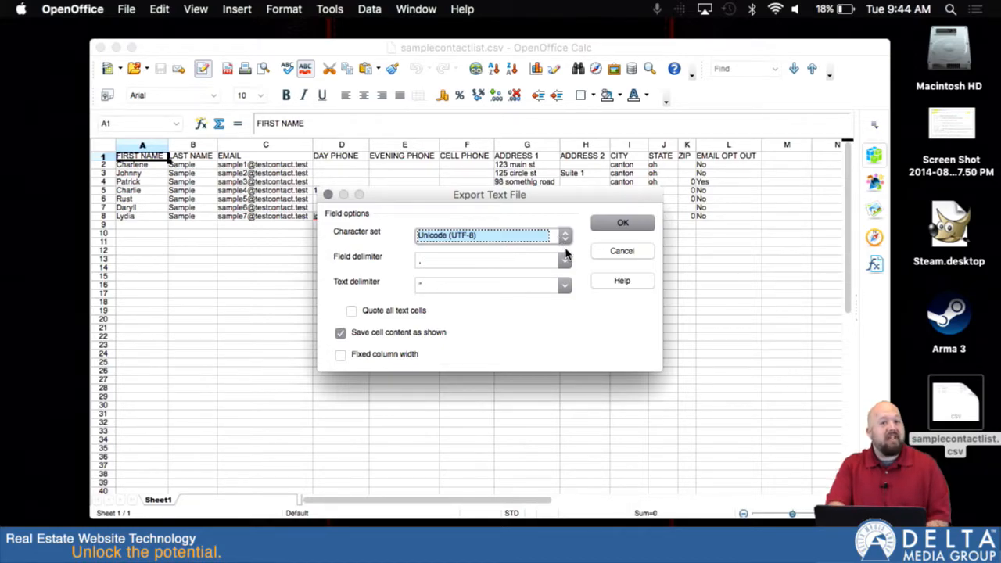
{"action": "left_click", "coordinate": [629, 225]}
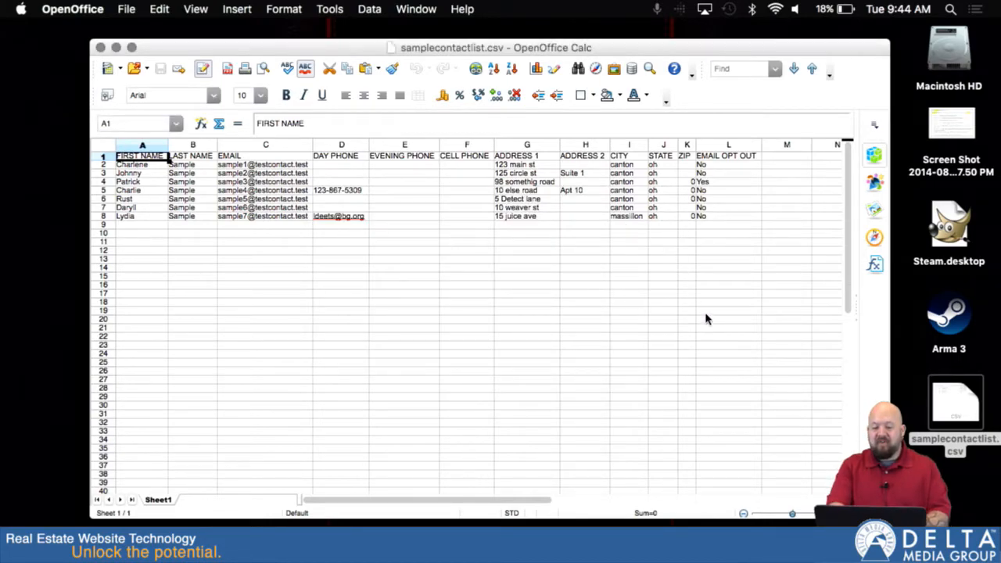
{"action": "key", "text": "ctrl+Right"}
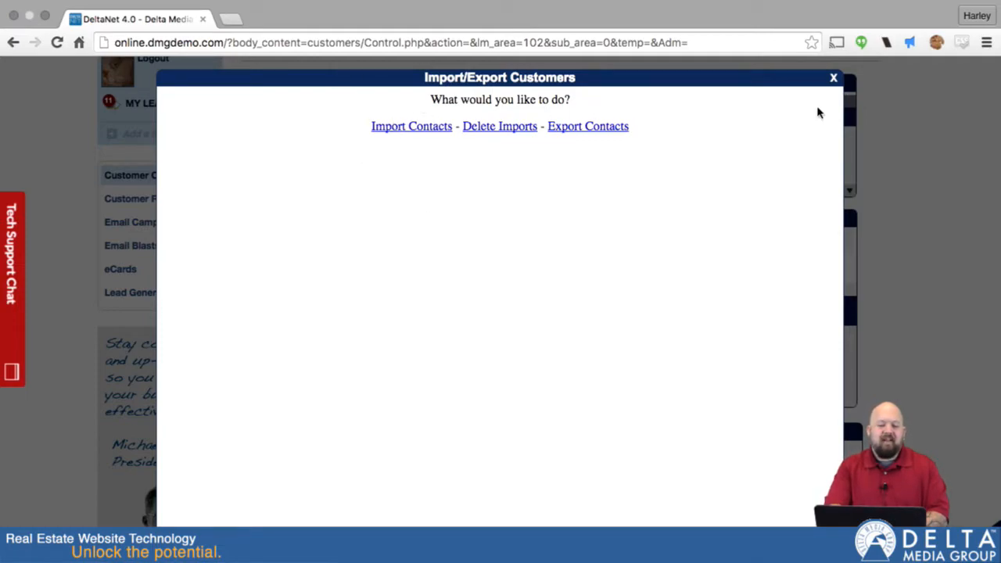
- Choose Import Contacts and upload samplecontactlist.csv from the Desktop as the contact file
{"action": "left_click", "coordinate": [833, 77]}
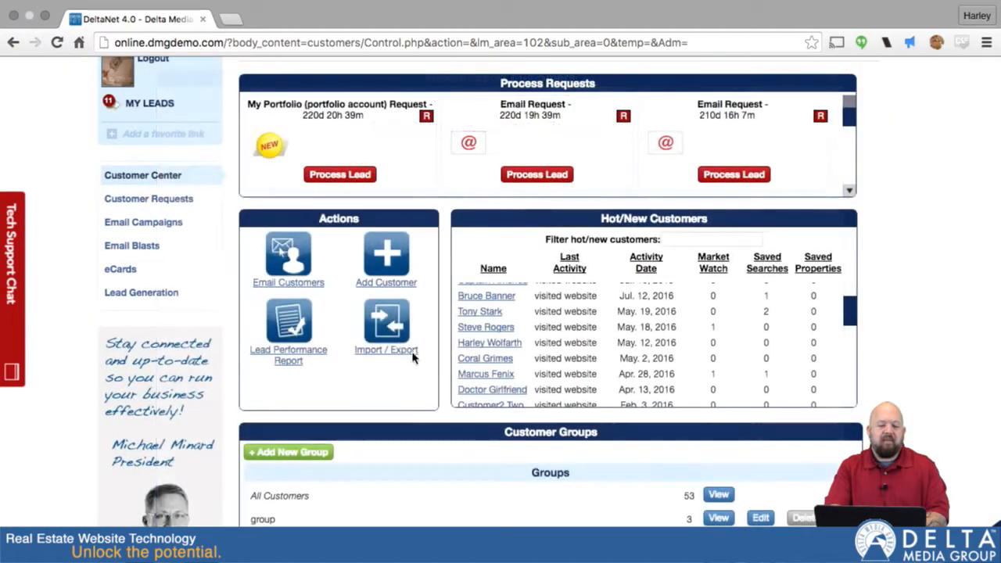
{"action": "left_click", "coordinate": [383, 327]}
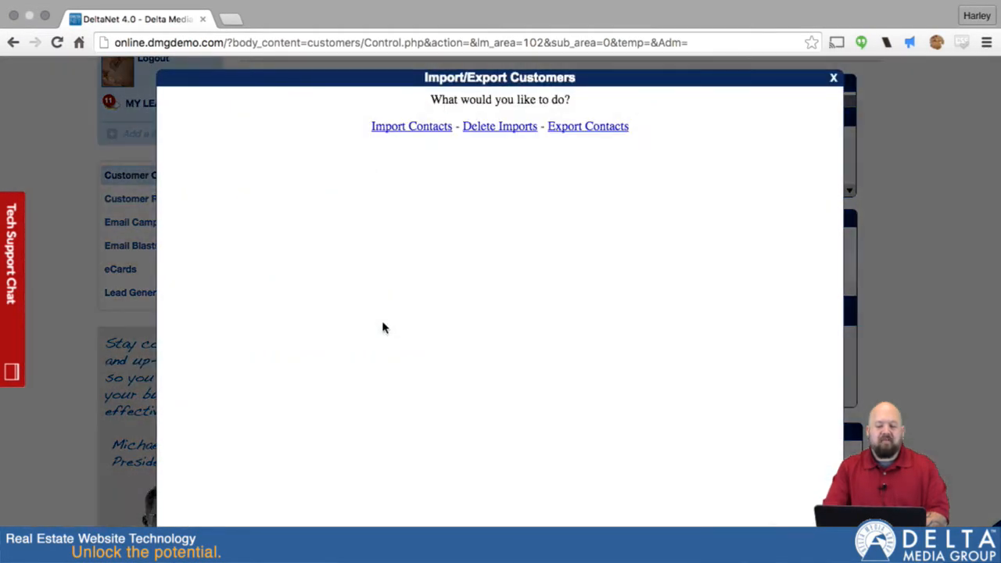
{"action": "left_click", "coordinate": [404, 127]}
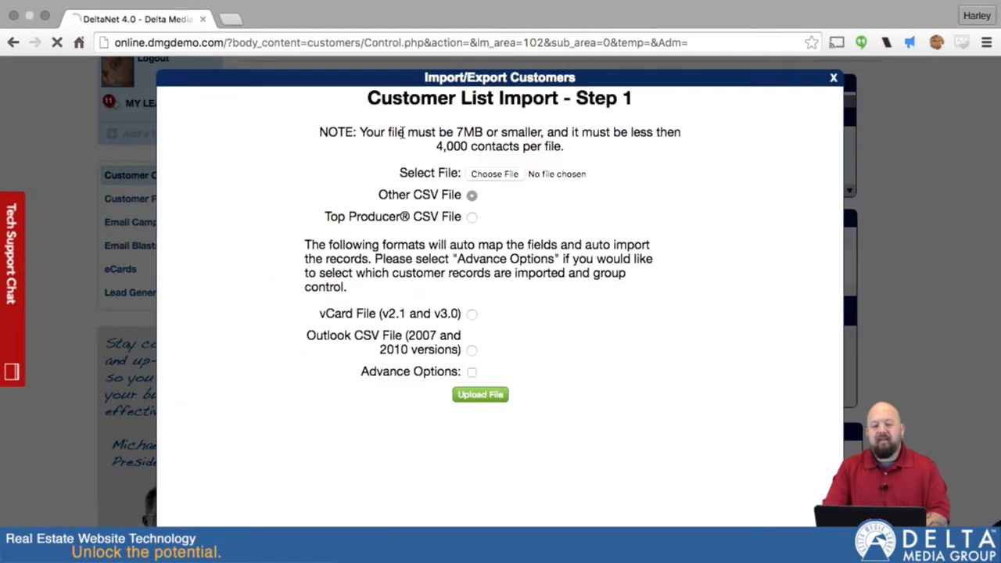
{"action": "left_click", "coordinate": [502, 177]}
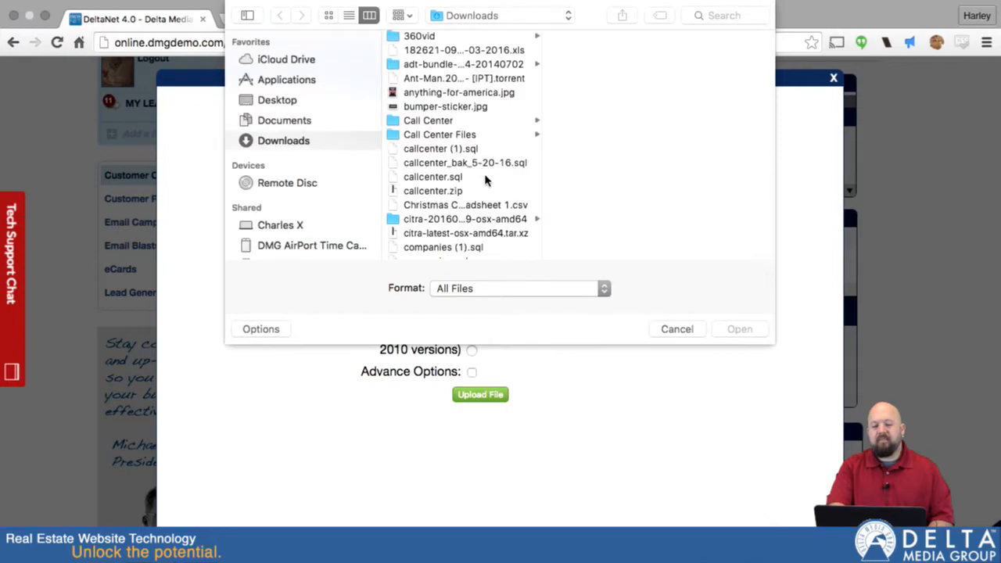
{"action": "left_click", "coordinate": [286, 101]}
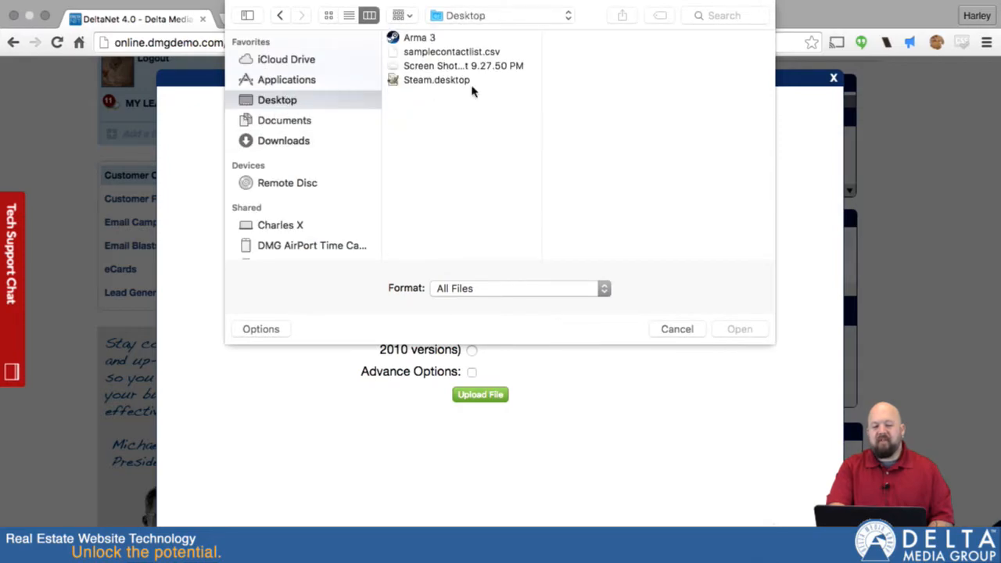
{"action": "left_click", "coordinate": [427, 53]}
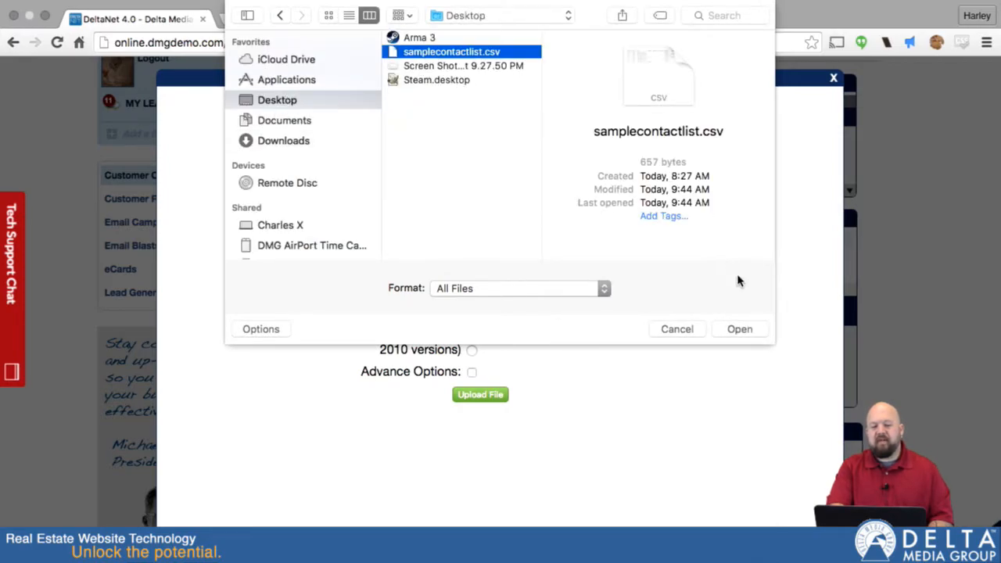
{"action": "left_click", "coordinate": [739, 329]}
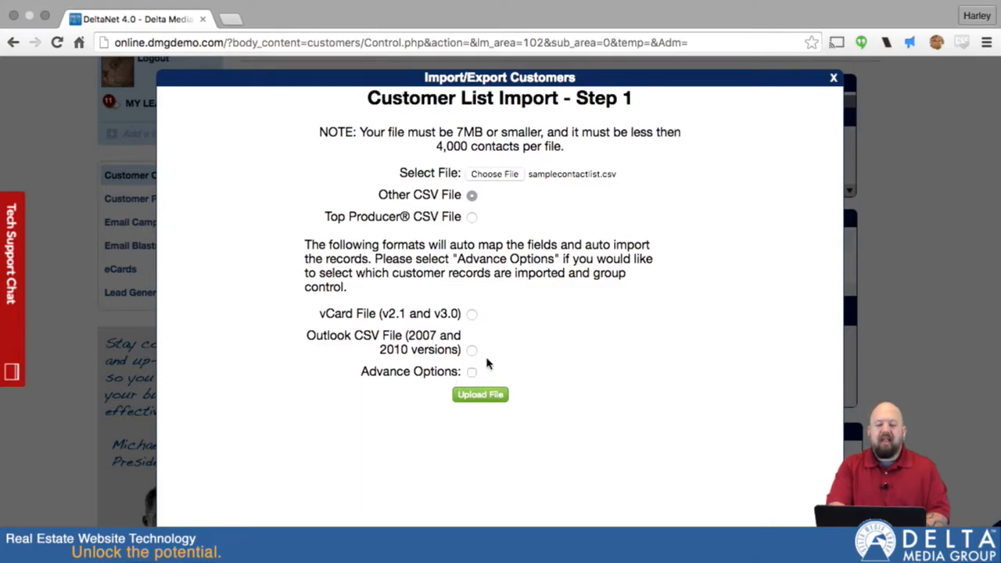
{"action": "left_click", "coordinate": [480, 394]}
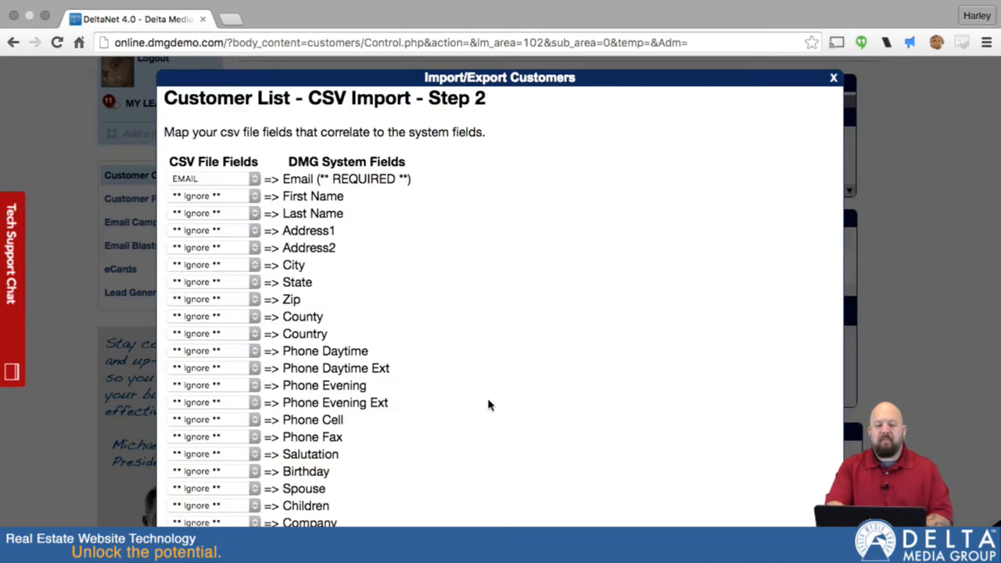
- Keep EMAIL on Email and map FIRST NAME, LAST NAME, ADDRESS 1, ADDRESS 2 and CITY columns
{"action": "scroll", "coordinate": [353, 281], "scroll_direction": "down", "scroll_amount": 2}
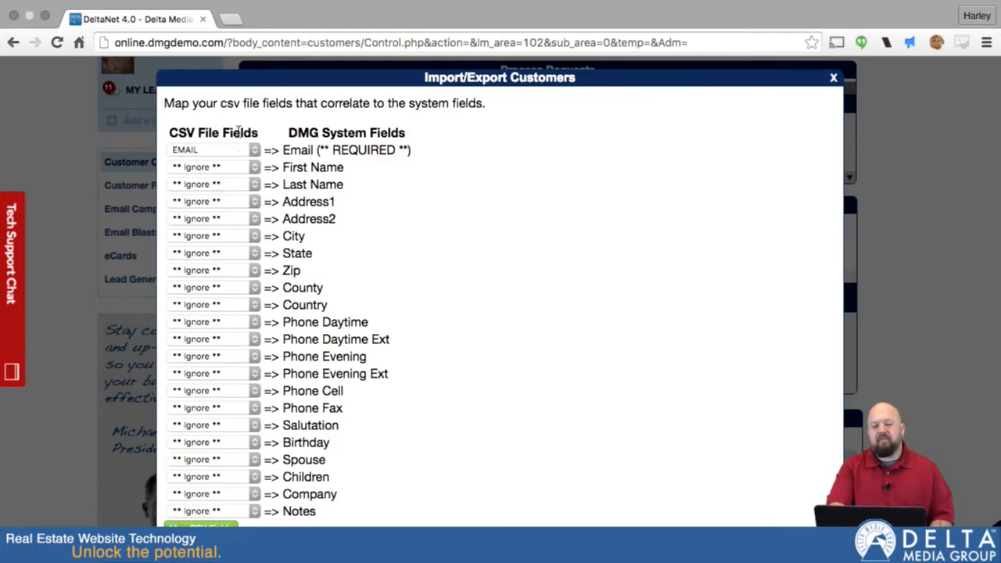
{"action": "left_click", "coordinate": [254, 150]}
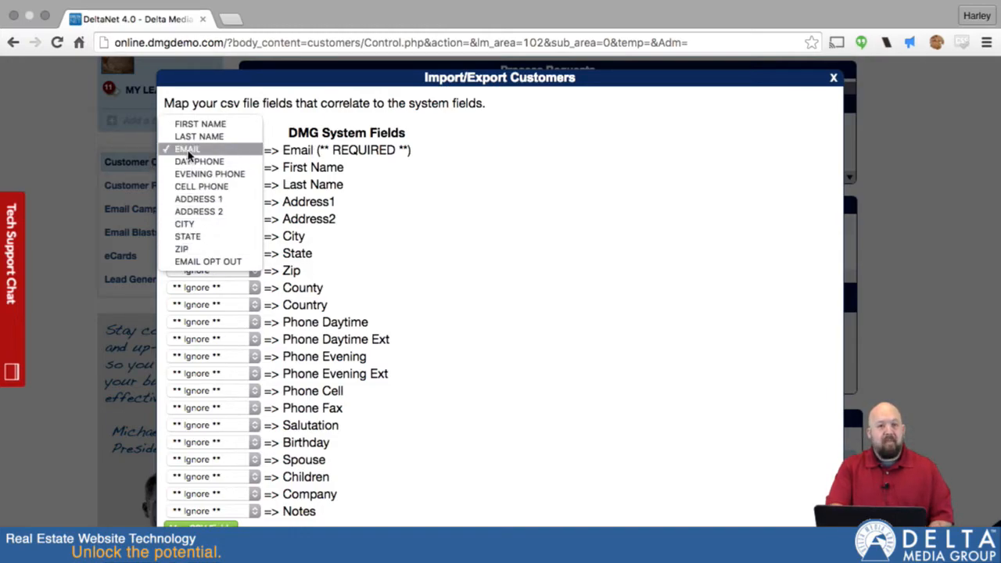
{"action": "left_click", "coordinate": [307, 154]}
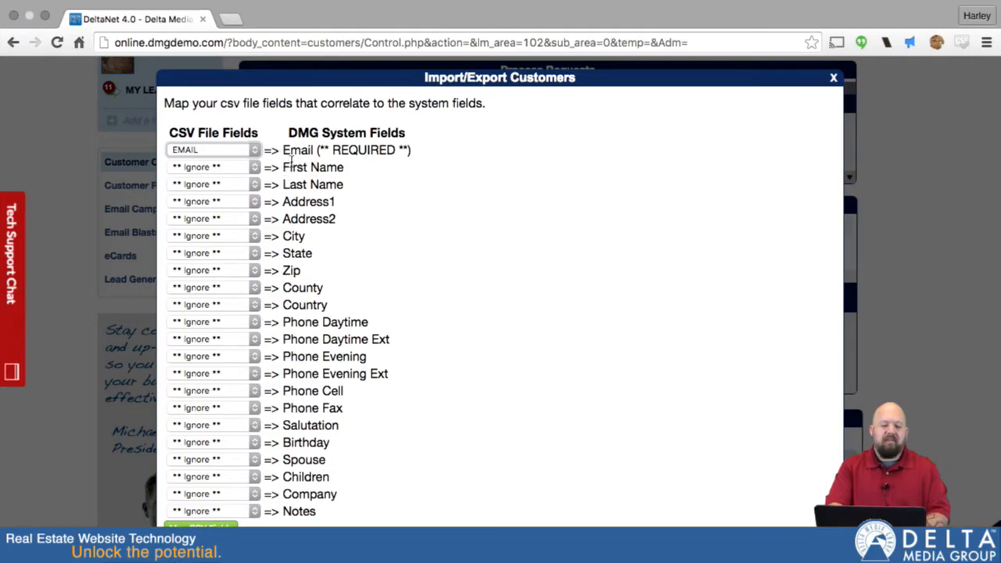
{"action": "left_click", "coordinate": [252, 167]}
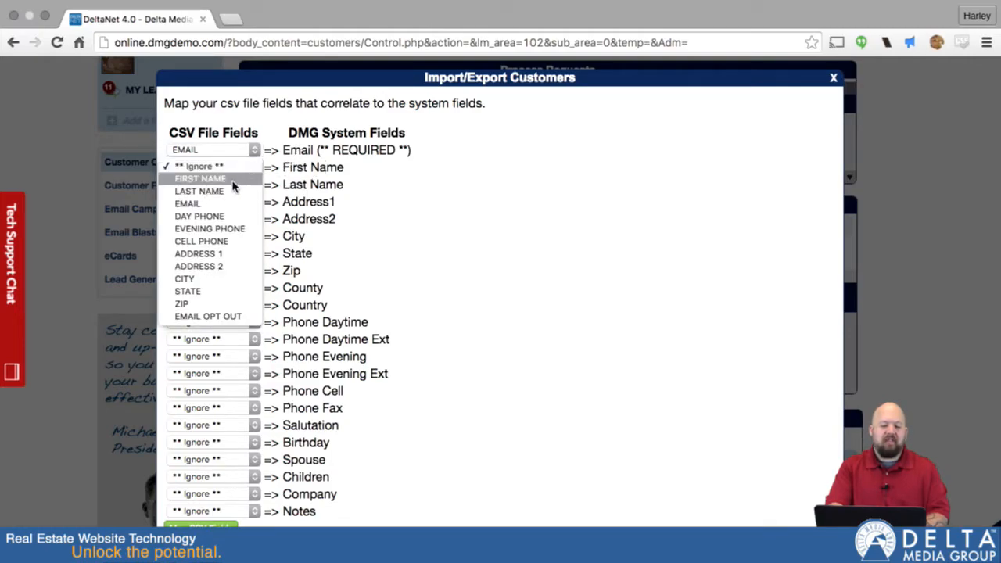
{"action": "left_click", "coordinate": [233, 179]}
{"action": "left_click", "coordinate": [254, 184]}
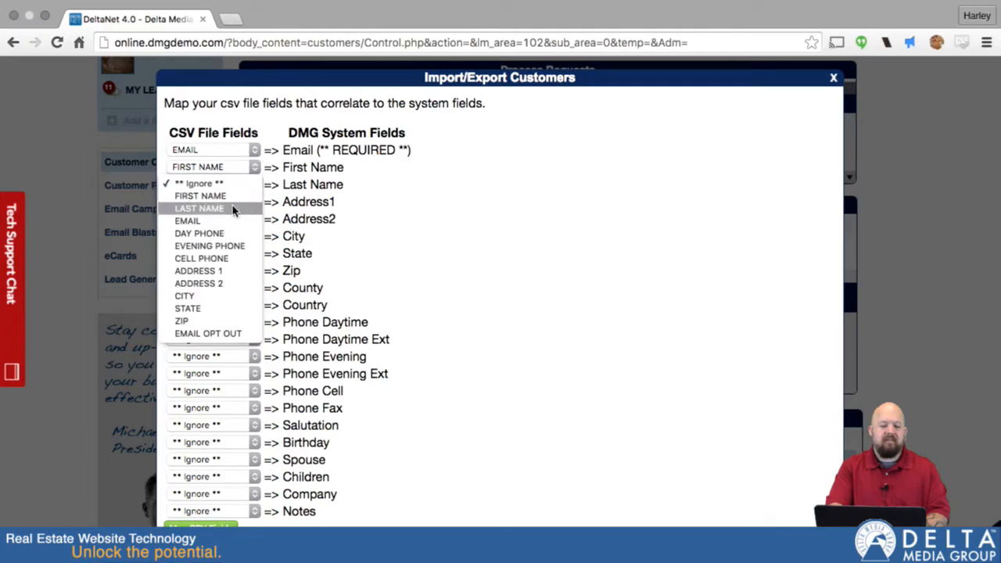
{"action": "left_click", "coordinate": [229, 209]}
{"action": "left_click", "coordinate": [254, 201]}
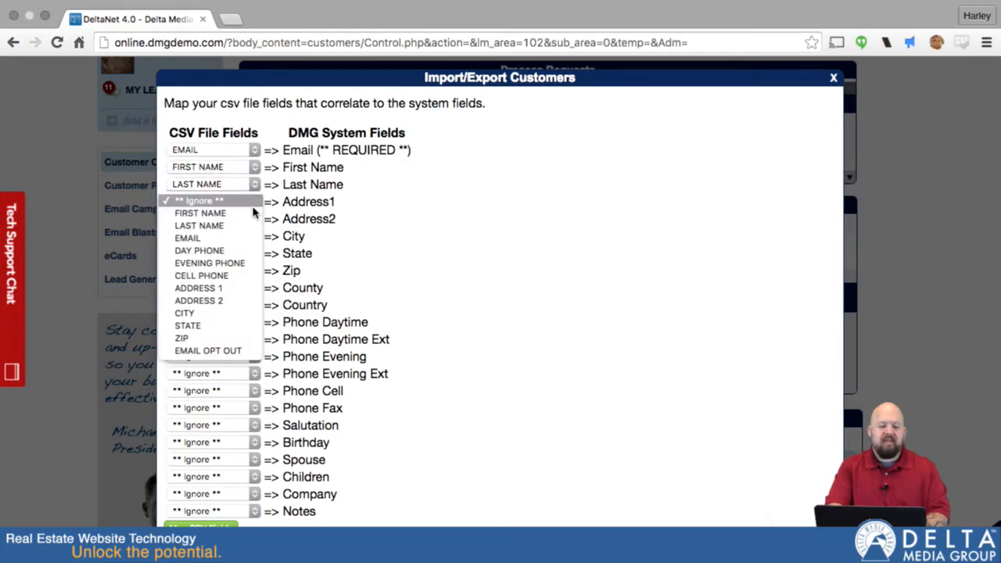
{"action": "left_click", "coordinate": [219, 289]}
{"action": "left_click", "coordinate": [254, 219]}
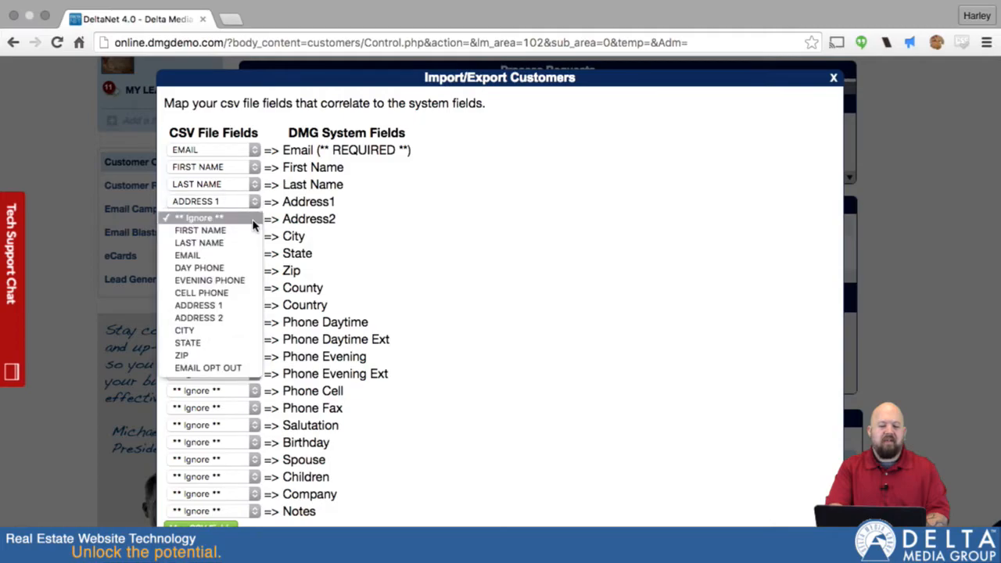
{"action": "left_click", "coordinate": [210, 319]}
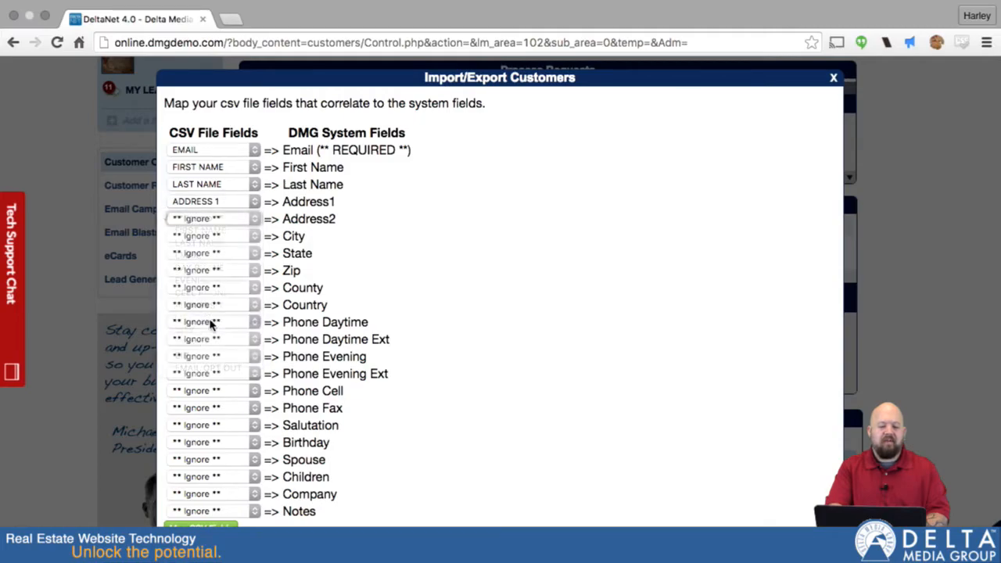
{"action": "left_click", "coordinate": [245, 238]}
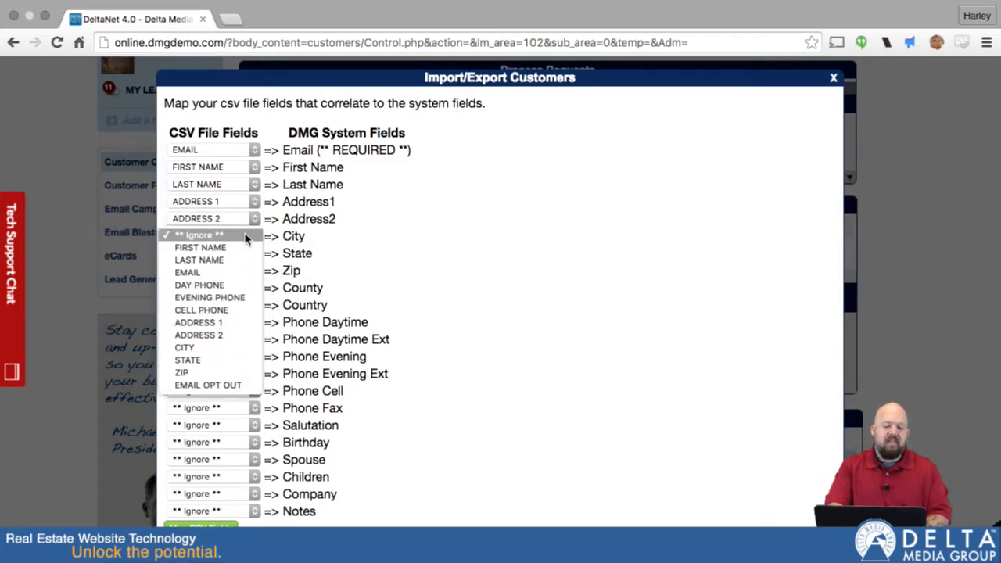
{"action": "left_click", "coordinate": [214, 351]}
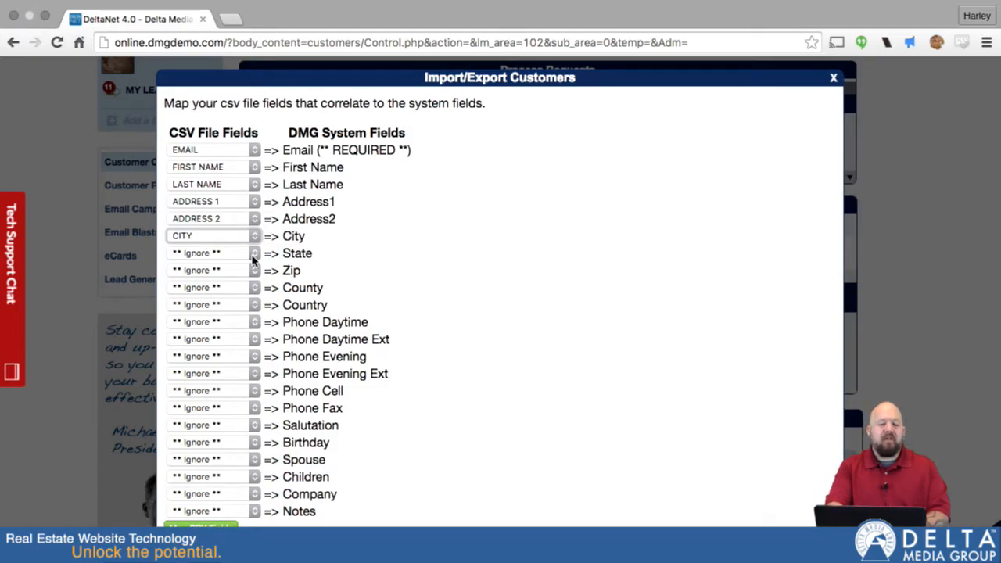
- Map STATE, ZIP, DAY PHONE, EVENING PHONE and CELL PHONE columns, then submit the mapping
{"action": "left_click", "coordinate": [251, 257]}
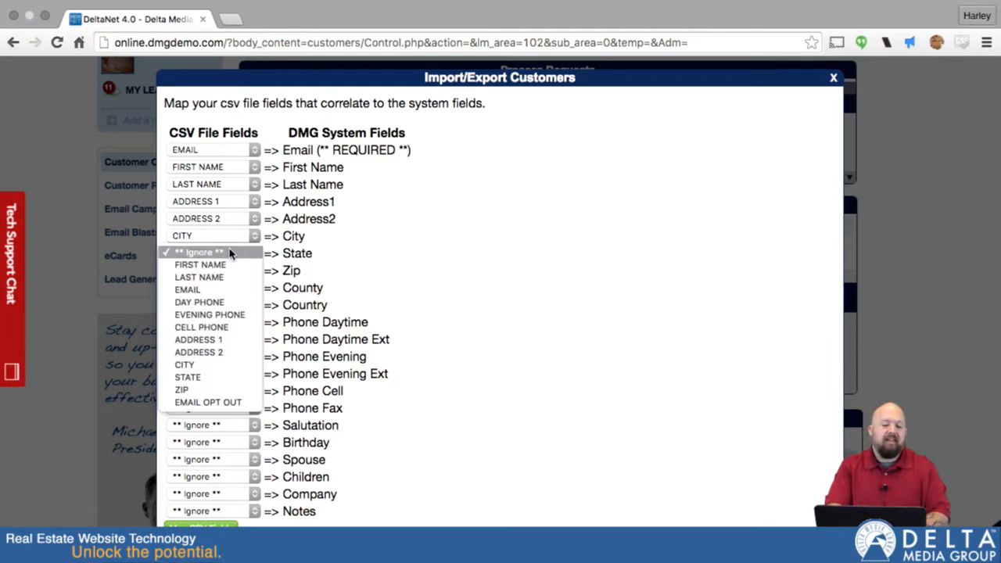
{"action": "left_click", "coordinate": [341, 265]}
{"action": "left_click", "coordinate": [251, 255]}
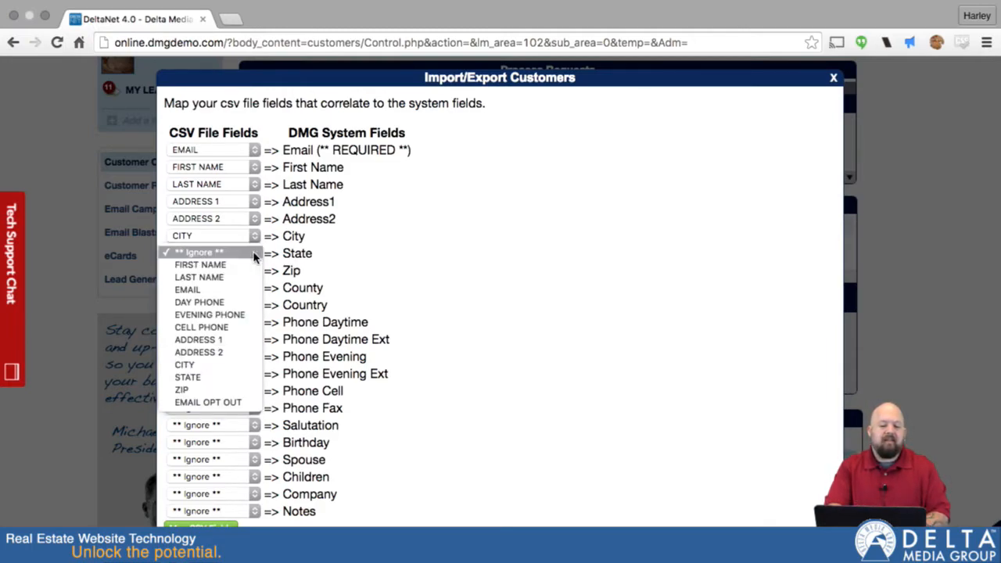
{"action": "left_click", "coordinate": [216, 377]}
{"action": "left_click", "coordinate": [239, 270]}
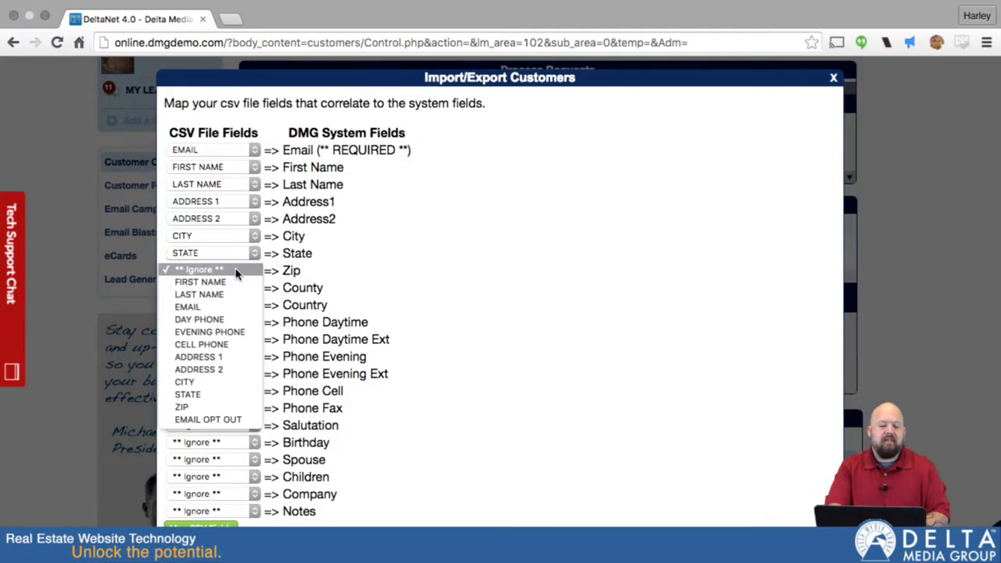
{"action": "left_click", "coordinate": [304, 260]}
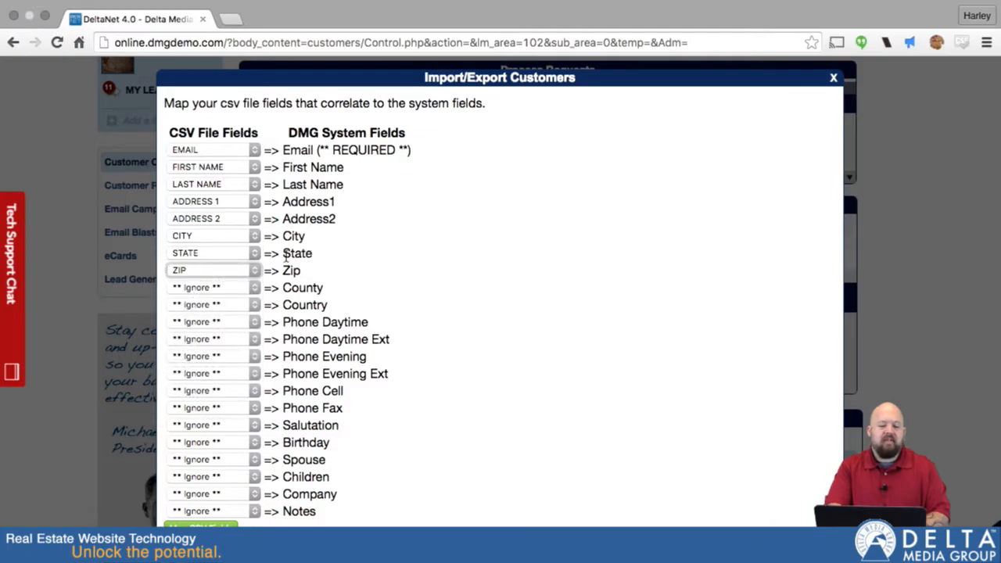
{"action": "left_click", "coordinate": [249, 325]}
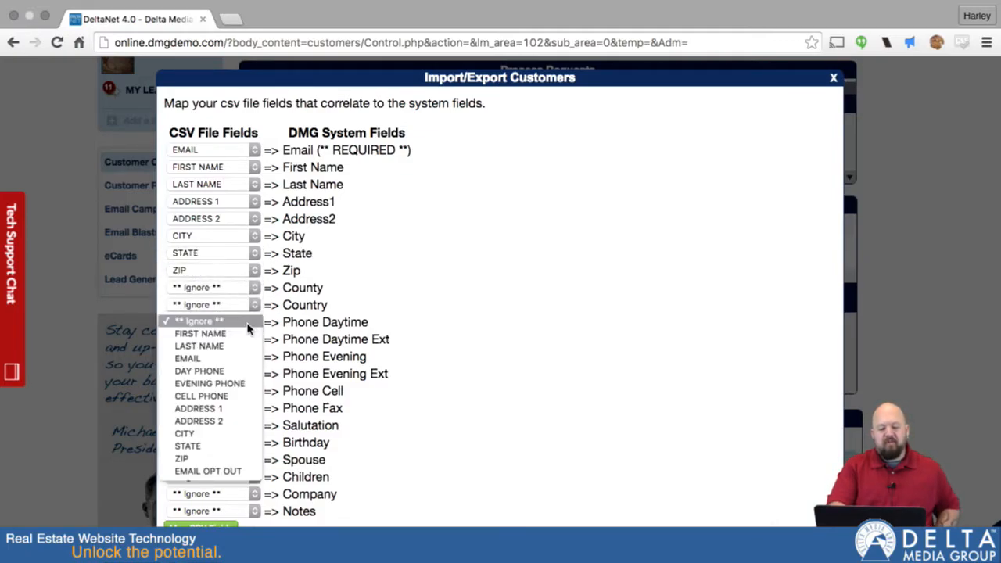
{"action": "left_click", "coordinate": [229, 372]}
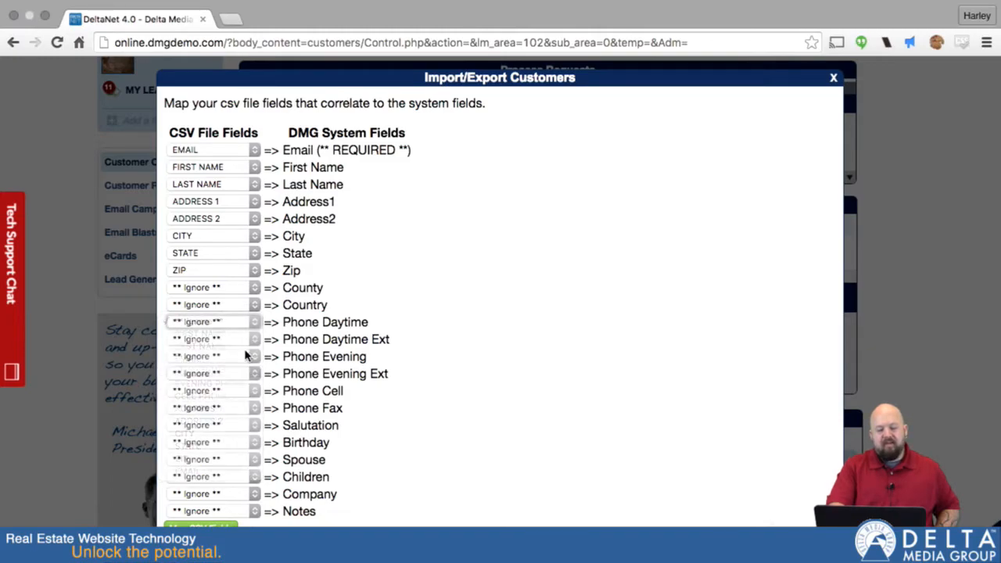
{"action": "left_click", "coordinate": [252, 340]}
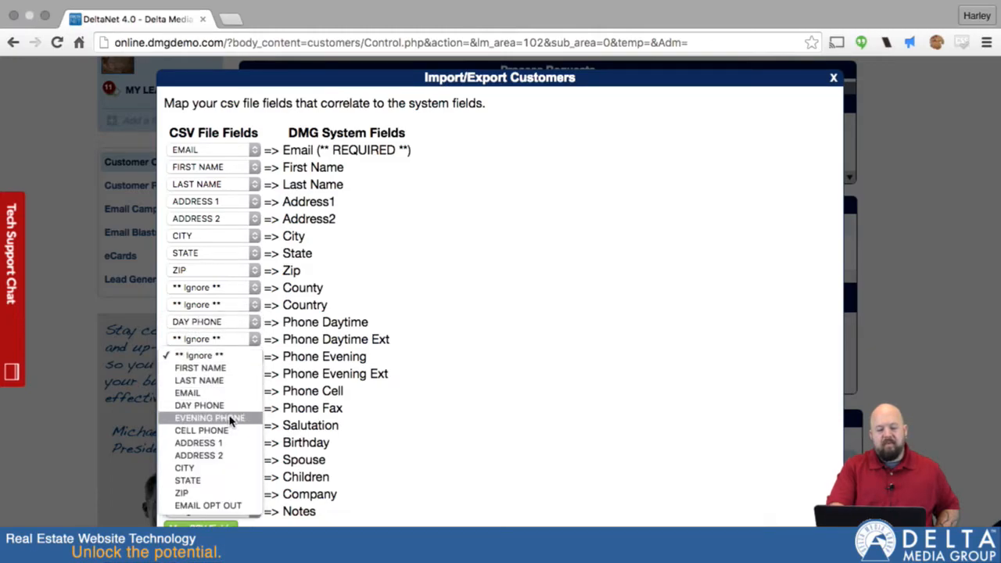
{"action": "left_click", "coordinate": [224, 417]}
{"action": "left_click", "coordinate": [252, 396]}
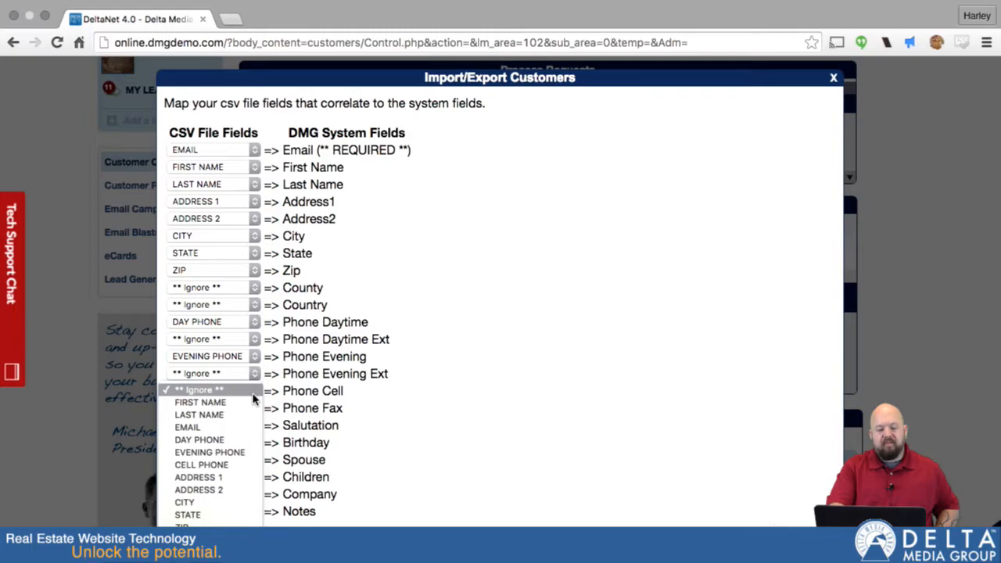
{"action": "left_click", "coordinate": [227, 467]}
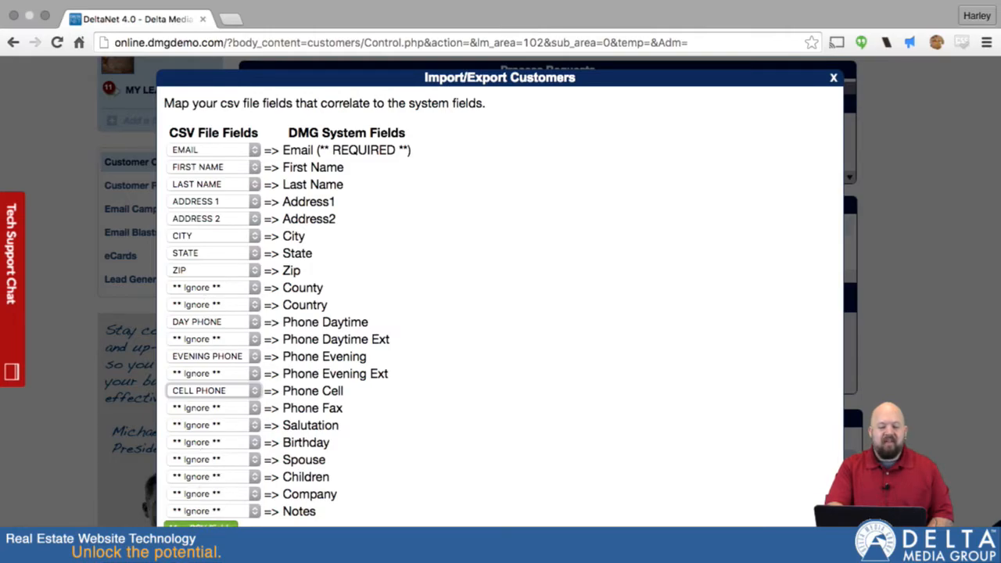
{"action": "left_click", "coordinate": [199, 524]}
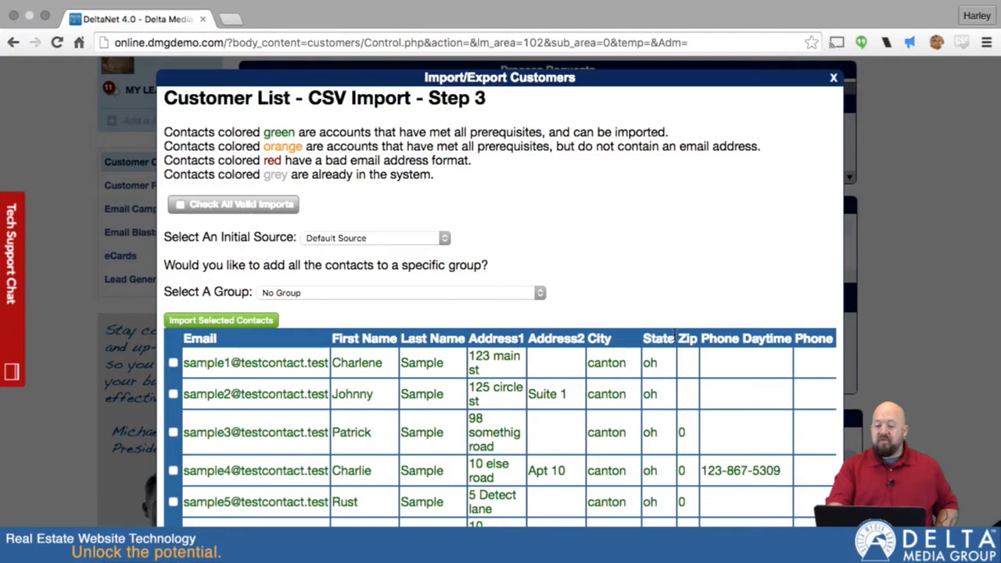
- Tick all seven valid sample contacts for import and show the Select A Group list
{"action": "scroll", "coordinate": [671, 391], "scroll_direction": "down", "scroll_amount": 3}
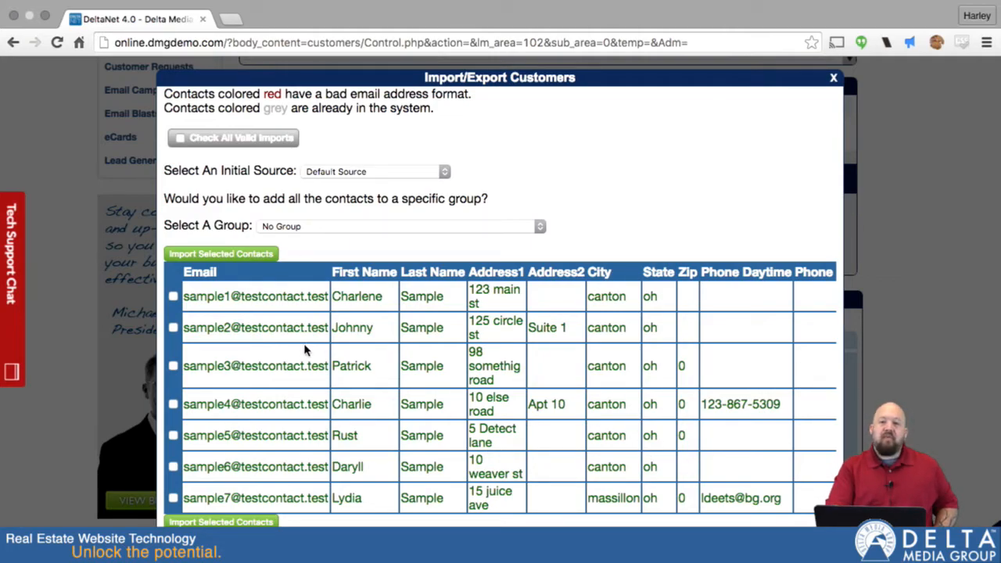
{"action": "left_click", "coordinate": [180, 141]}
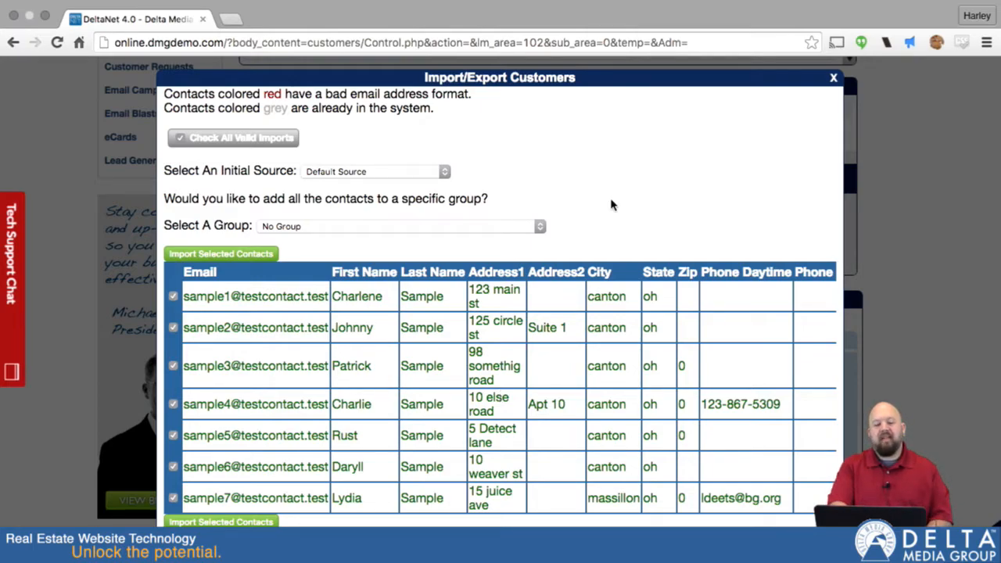
{"action": "scroll", "coordinate": [614, 205], "scroll_direction": "up", "scroll_amount": 3}
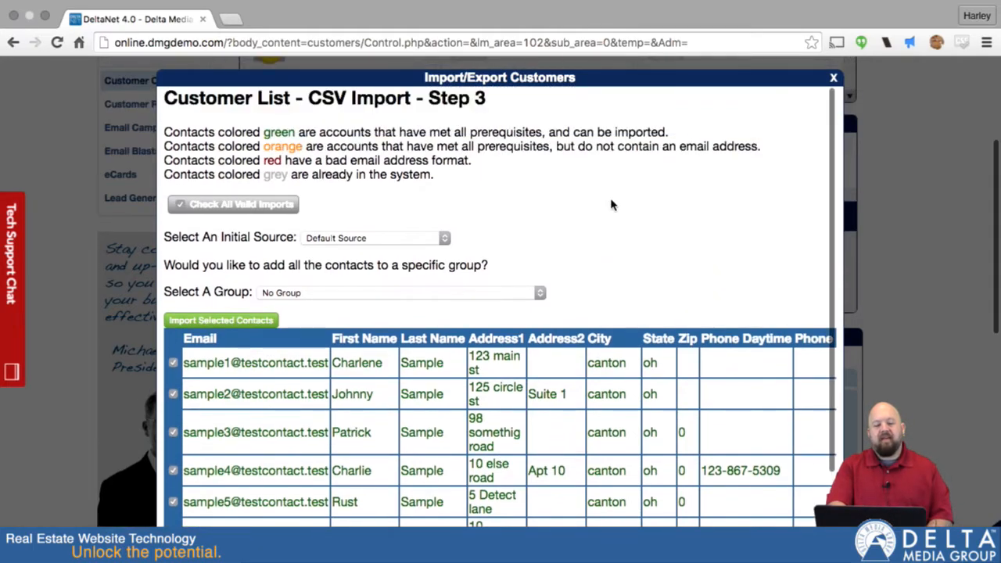
{"action": "left_click", "coordinate": [454, 294]}
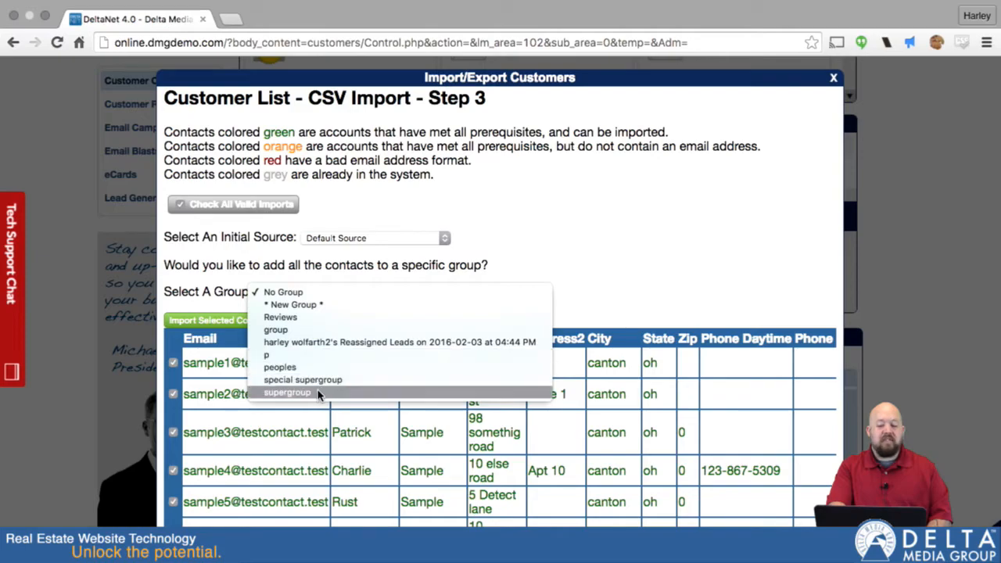
- Choose * New Group * and name it 'Test Group 3'
{"action": "left_click", "coordinate": [304, 305]}
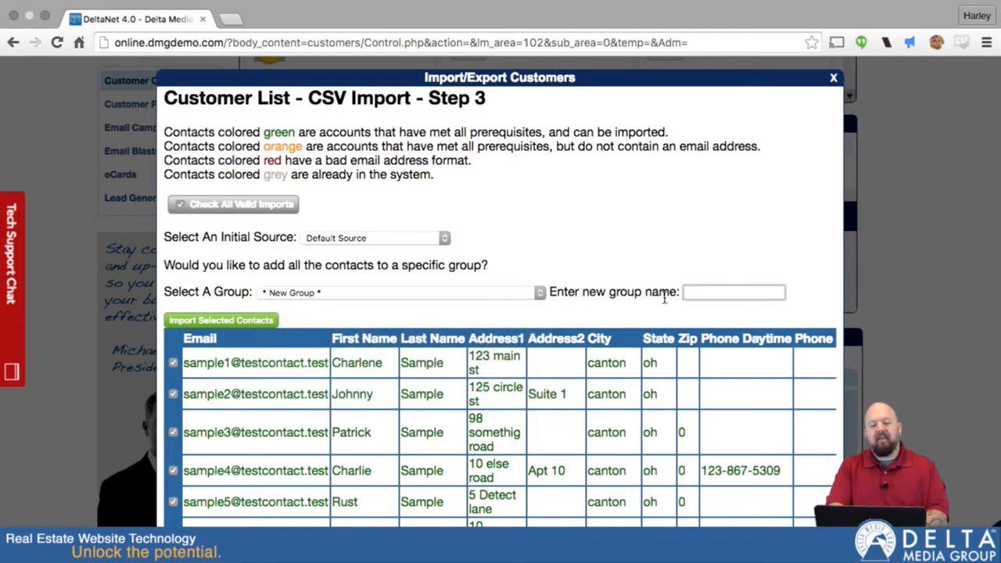
{"action": "type", "text": "T"}
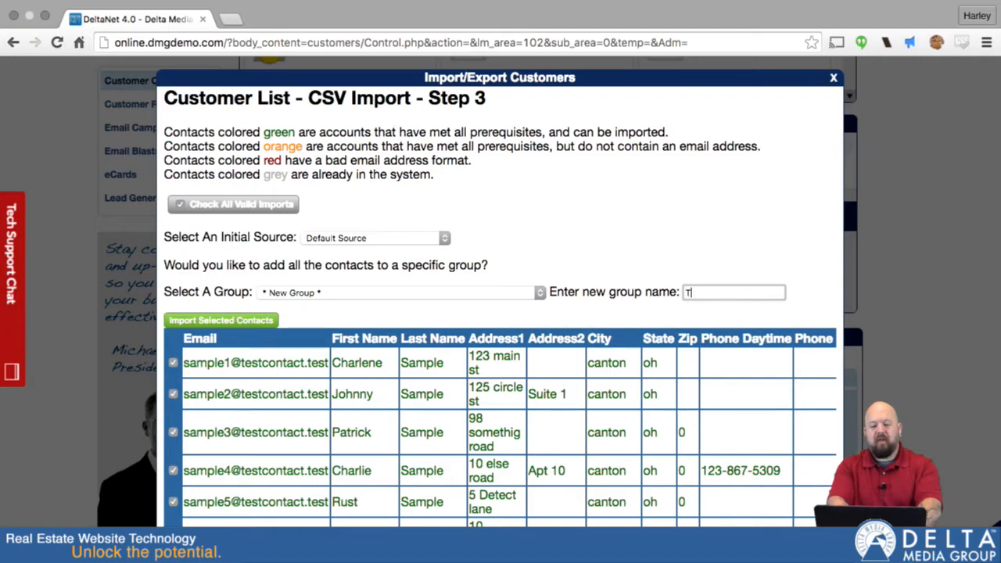
{"action": "type", "text": "est Group 3"}
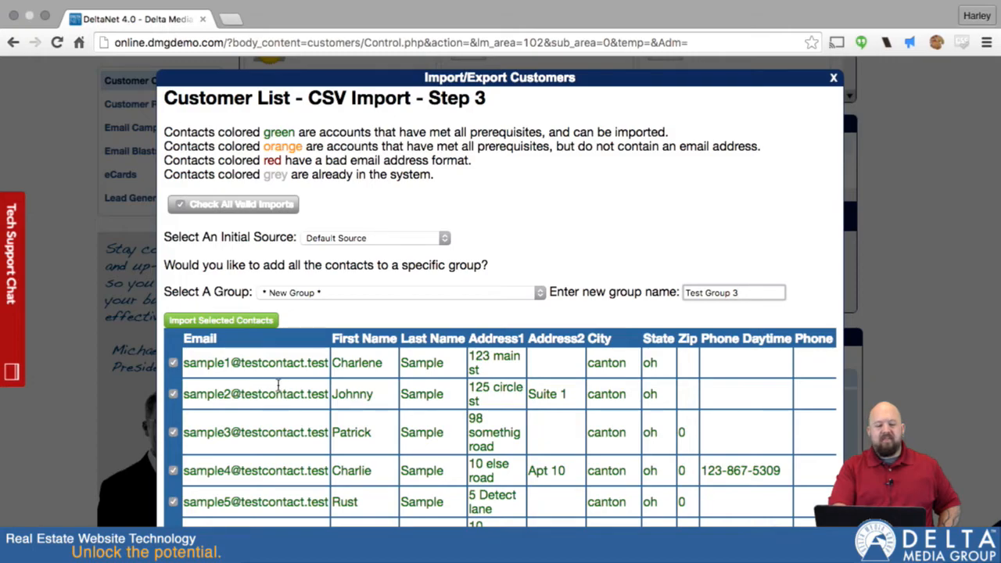
{"action": "left_click_drag", "start_coordinate": [265, 174], "coordinate": [288, 176]}
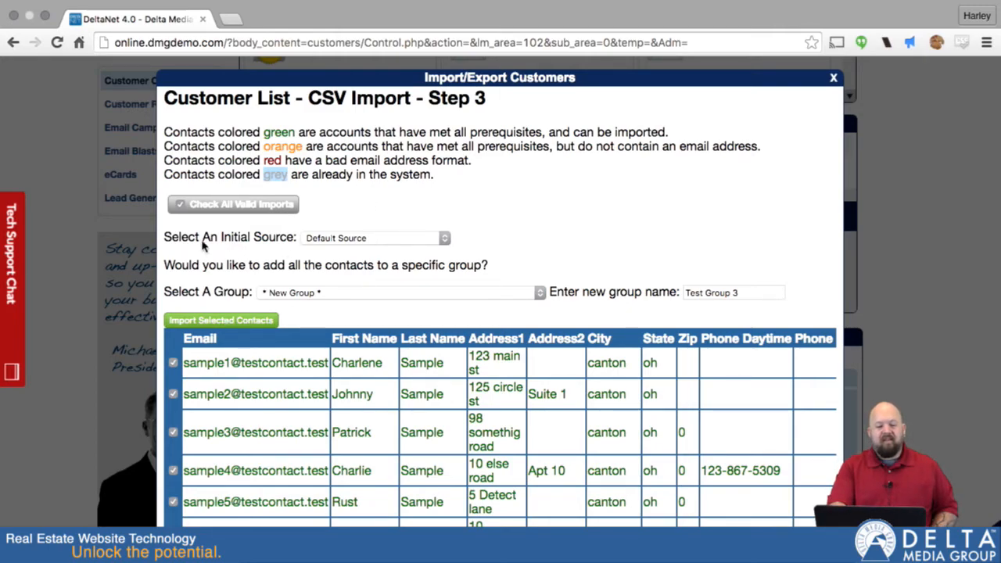
- Keep Default Source as the lead source and import the selected contacts
{"action": "left_click", "coordinate": [399, 242]}
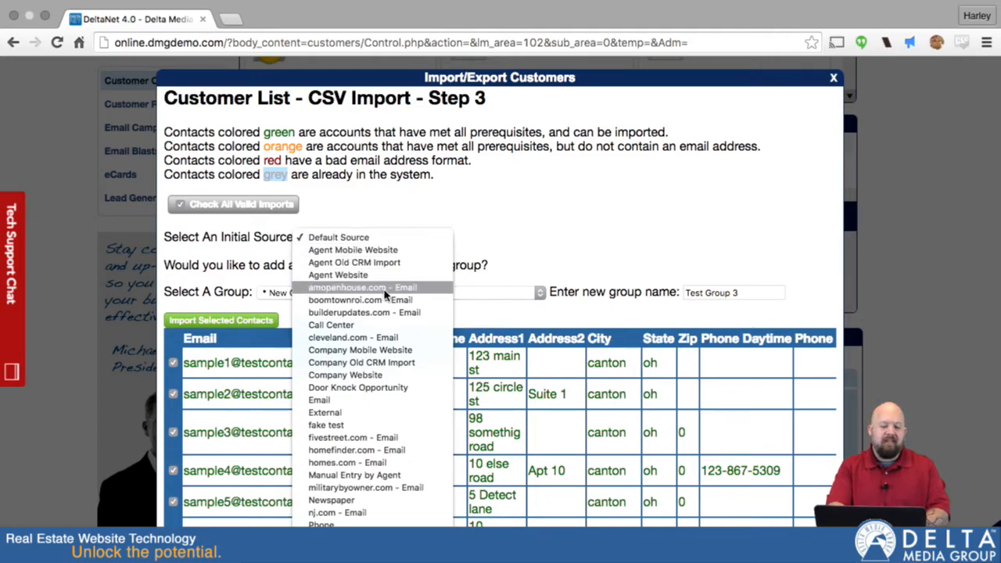
{"action": "scroll", "coordinate": [380, 420], "scroll_direction": "down", "scroll_amount": 5}
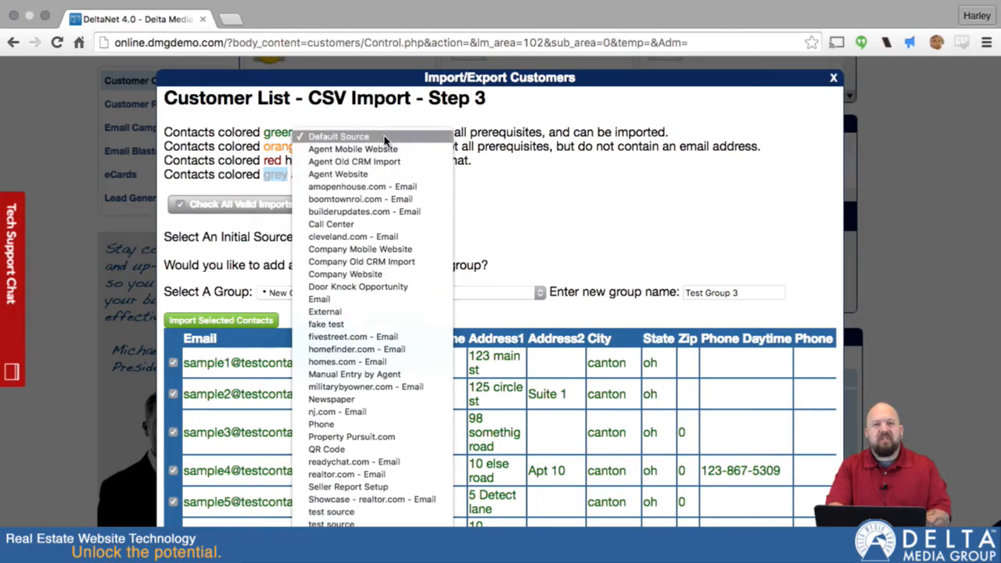
{"action": "left_click", "coordinate": [534, 211]}
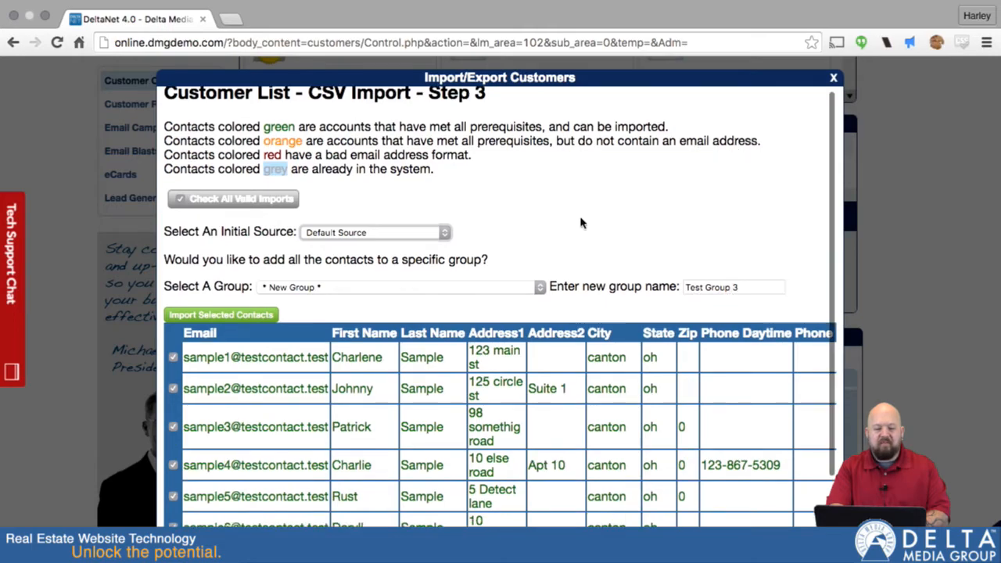
{"action": "scroll", "coordinate": [577, 218], "scroll_direction": "down", "scroll_amount": 3}
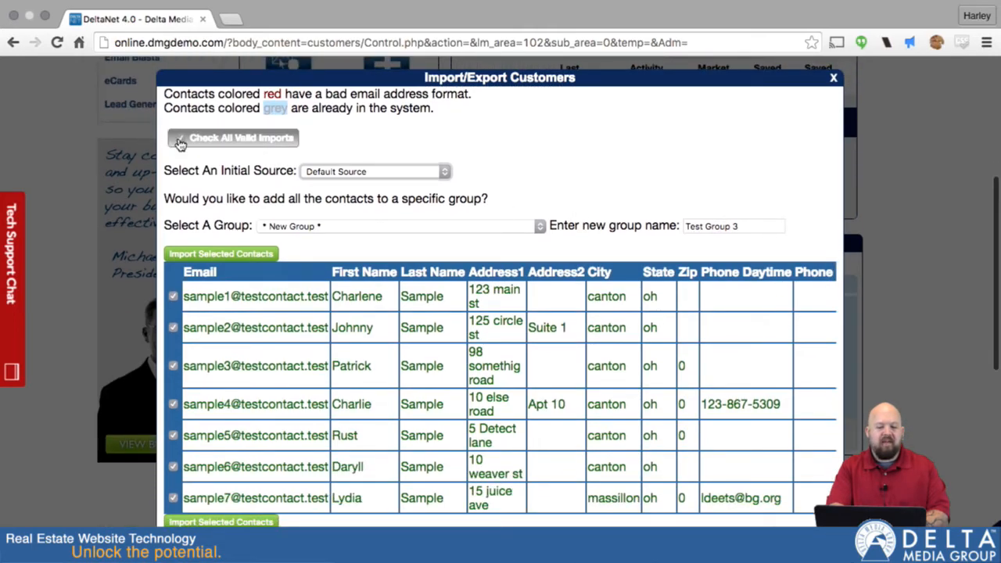
{"action": "left_click", "coordinate": [217, 522]}
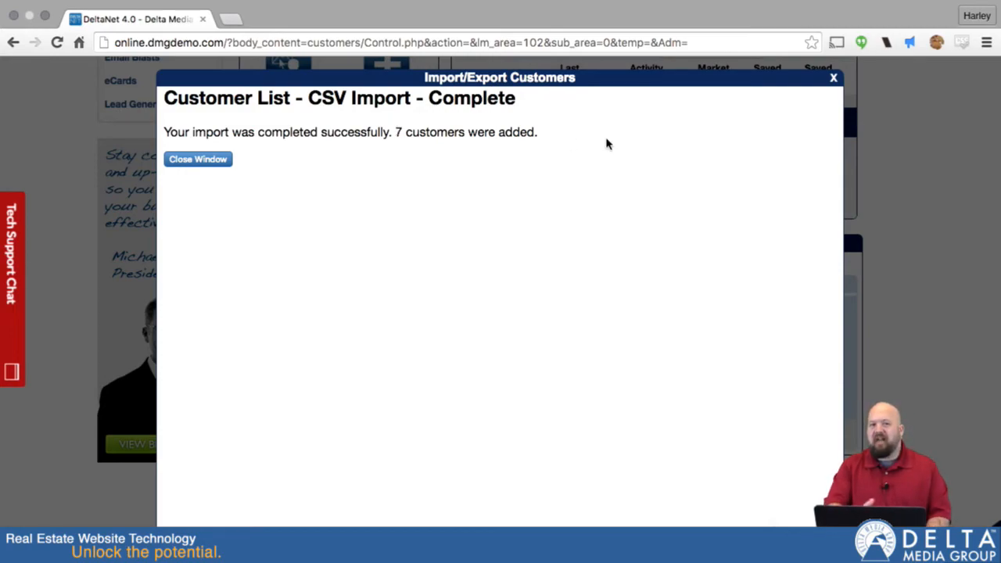
- Close the import message and reload Customer Center to see Test Group 3 with 7 customers
{"action": "left_click", "coordinate": [210, 160]}
{"action": "scroll", "coordinate": [401, 389], "scroll_direction": "down", "scroll_amount": 5}
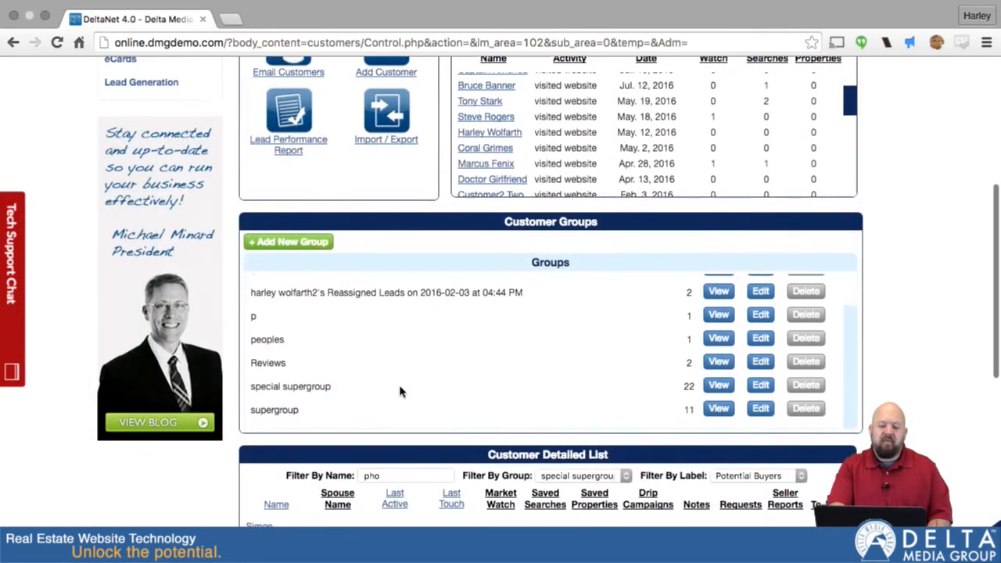
{"action": "scroll", "coordinate": [443, 284], "scroll_direction": "up", "scroll_amount": 4}
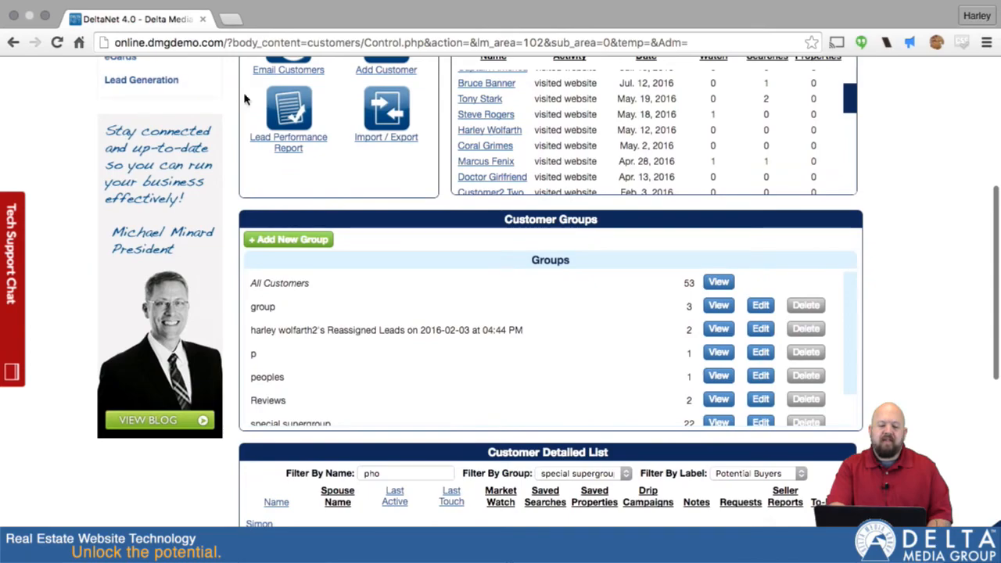
{"action": "scroll", "coordinate": [230, 268], "scroll_direction": "up", "scroll_amount": 5}
{"action": "scroll", "coordinate": [306, 75], "scroll_direction": "up", "scroll_amount": 3}
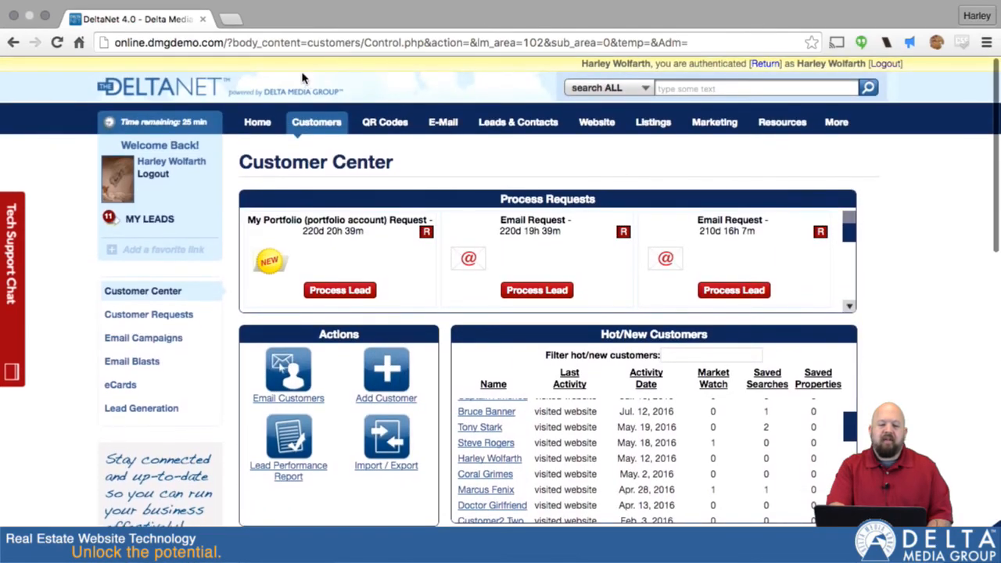
{"action": "mouse_move", "coordinate": [313, 123]}
{"action": "left_click", "coordinate": [319, 155]}
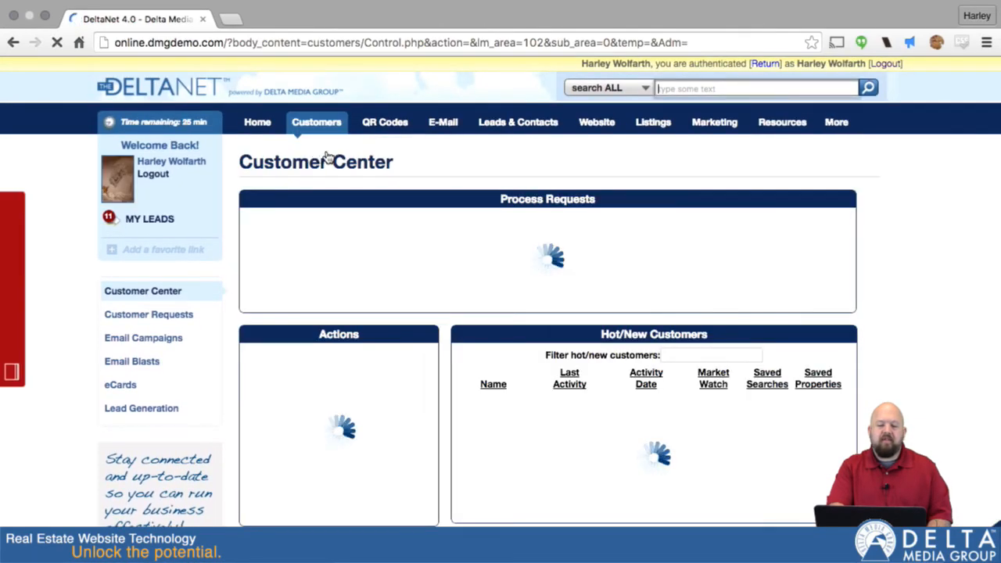
{"action": "scroll", "coordinate": [434, 309], "scroll_direction": "down", "scroll_amount": 5}
{"action": "scroll", "coordinate": [435, 308], "scroll_direction": "down", "scroll_amount": 5}
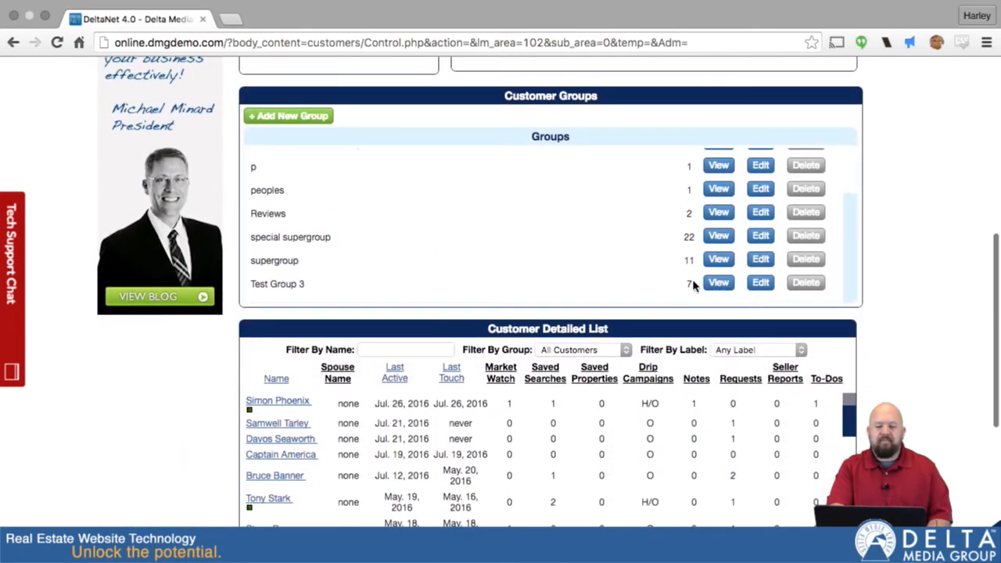
{"action": "left_click", "coordinate": [718, 282]}
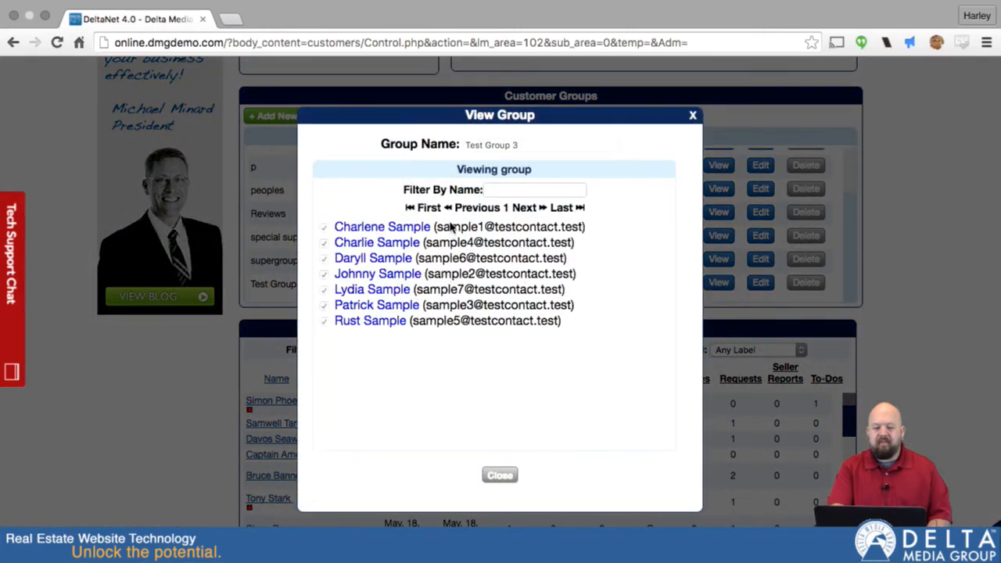
{"action": "left_click", "coordinate": [692, 115]}
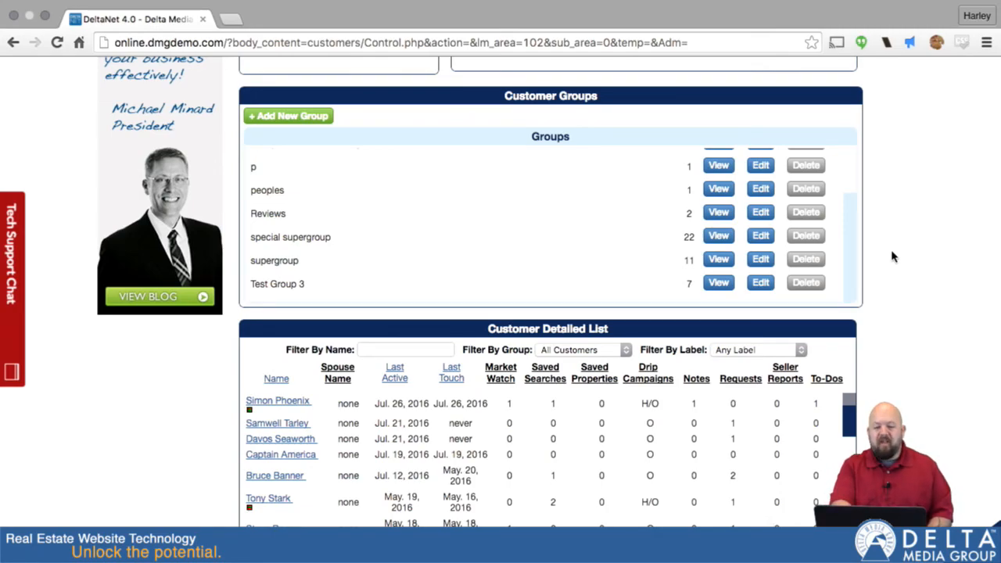
{"action": "scroll", "coordinate": [891, 256], "scroll_direction": "up", "scroll_amount": 5}
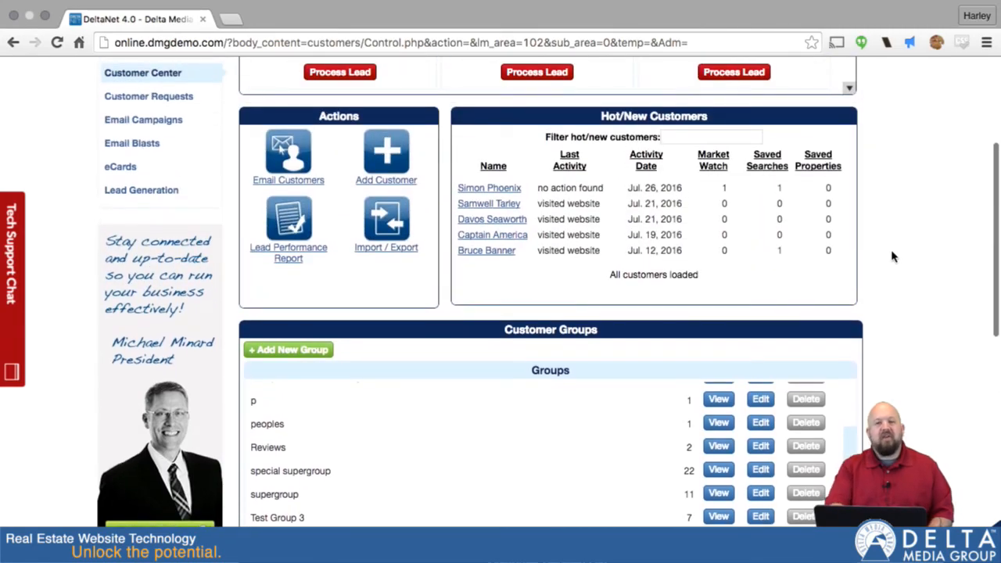
{"action": "left_click", "coordinate": [383, 227]}
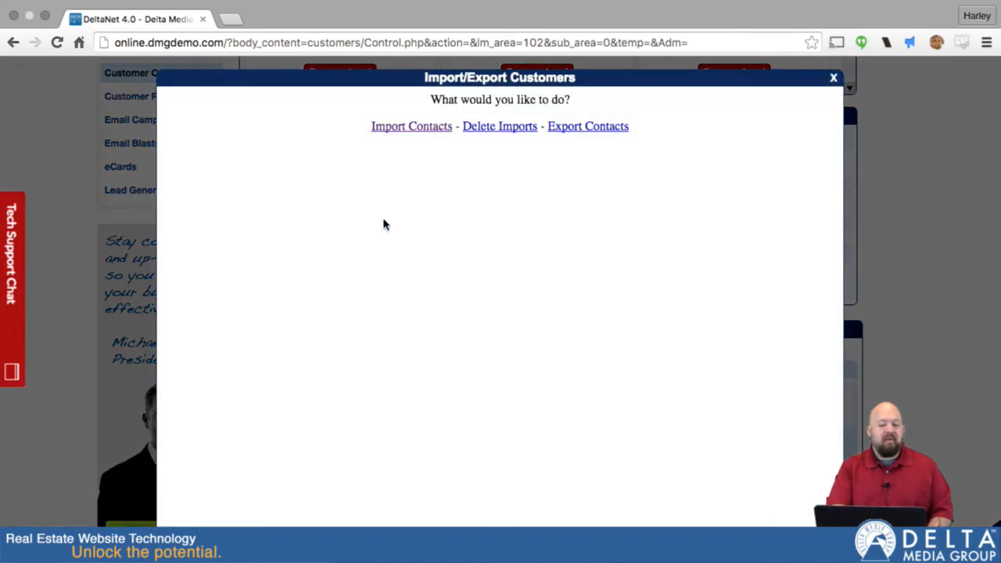
{"action": "left_click", "coordinate": [492, 132]}
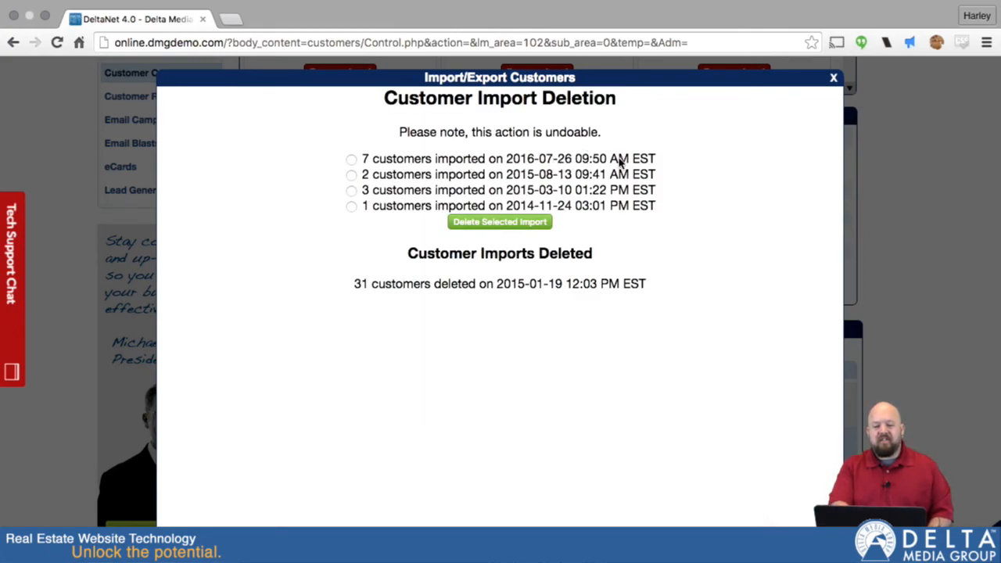
{"action": "left_click", "coordinate": [351, 159]}
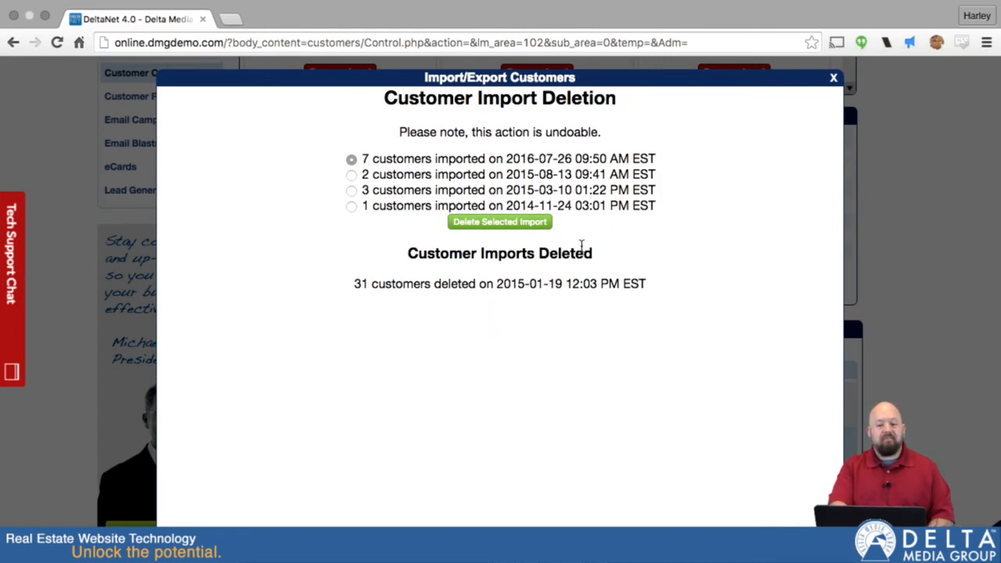
{"action": "left_click", "coordinate": [834, 78]}
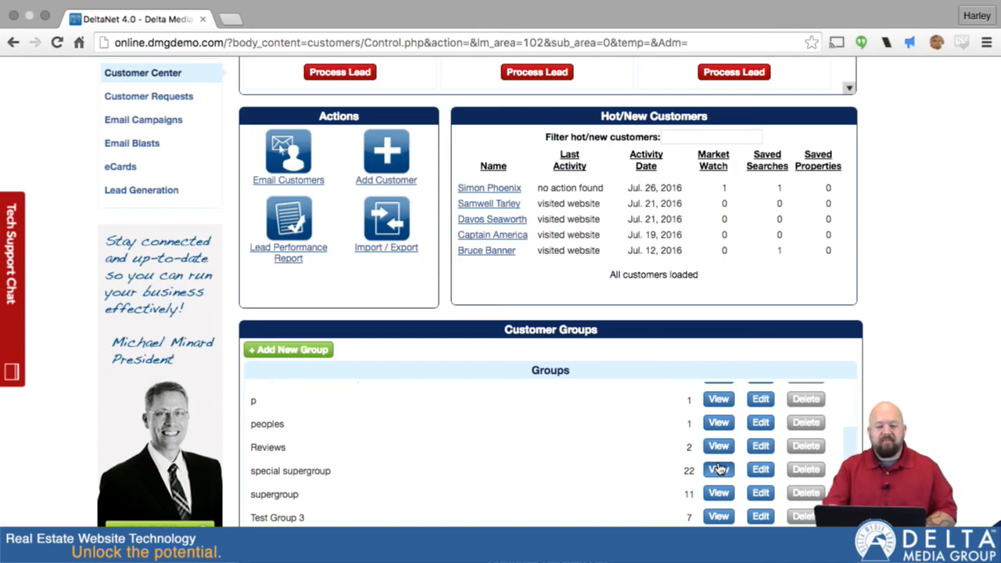
{"action": "scroll", "coordinate": [899, 185], "scroll_direction": "up", "scroll_amount": 5}
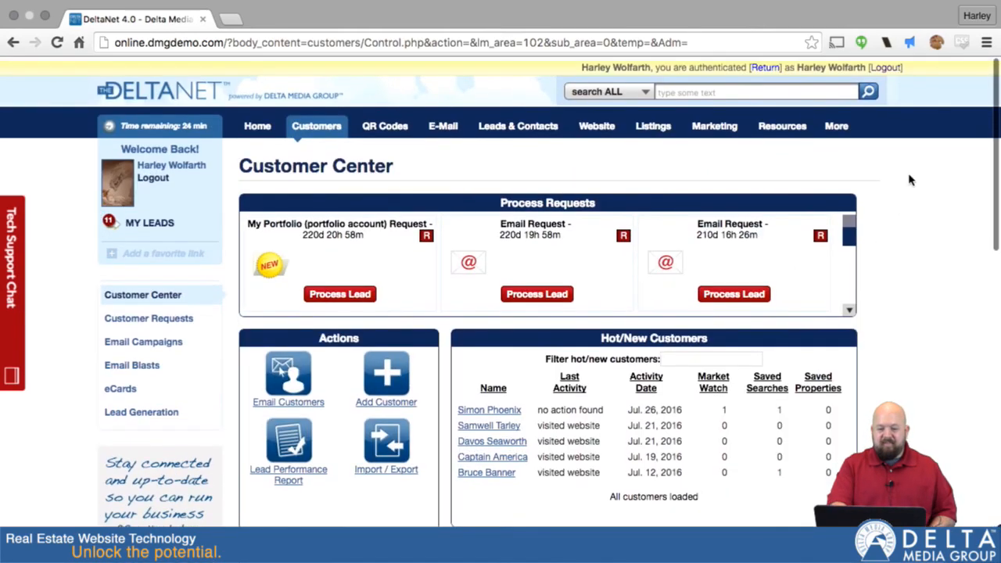